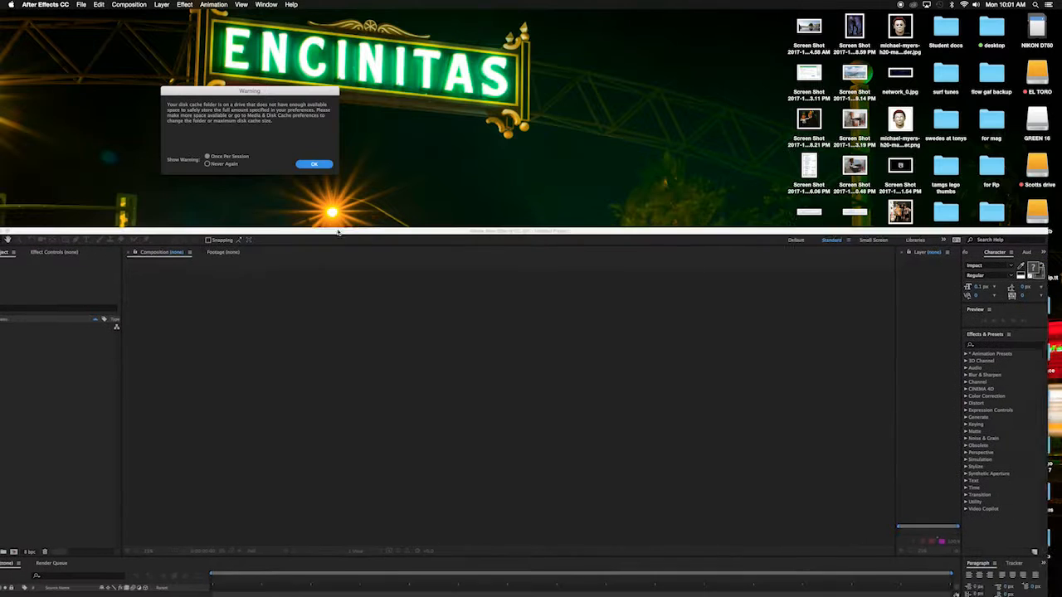
Step: Dismiss the disk cache warning and open the recent highlight reel highlights project
key("Return")
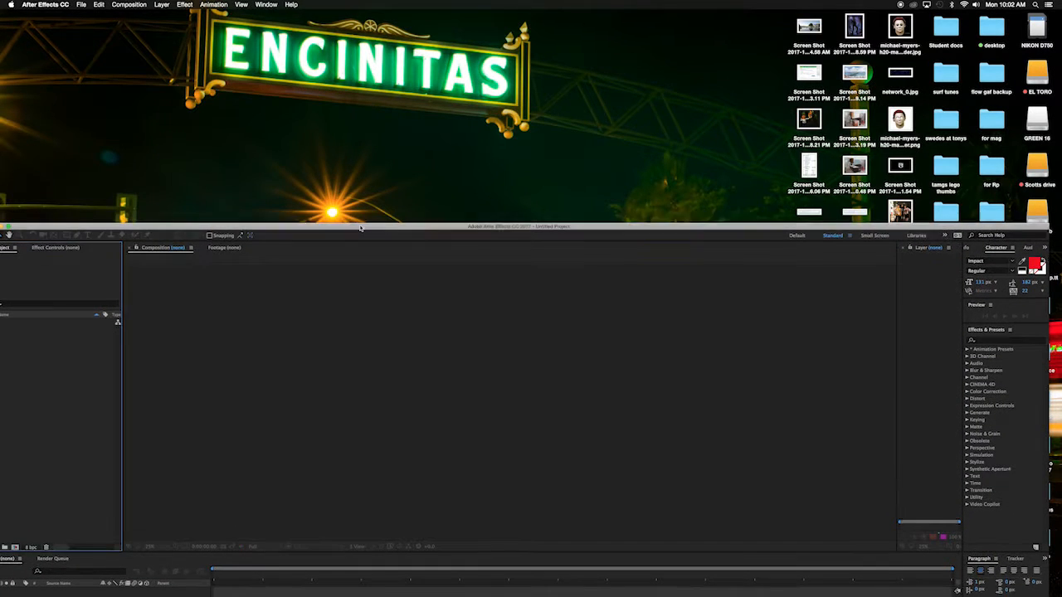
left_click_drag(160, 6, 166, 14)
left_click(81, 4)
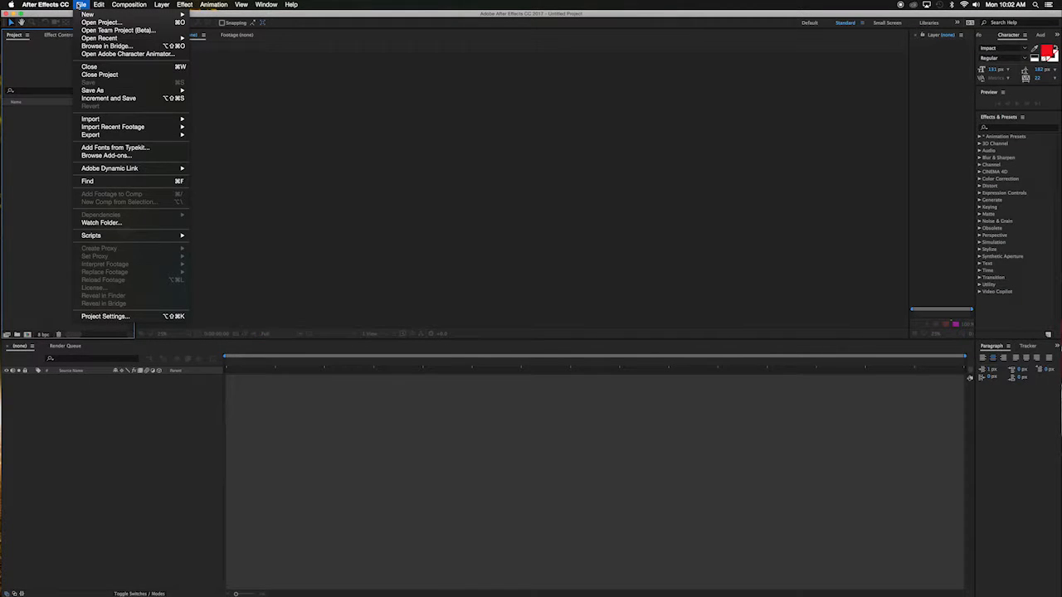
left_click(315, 39)
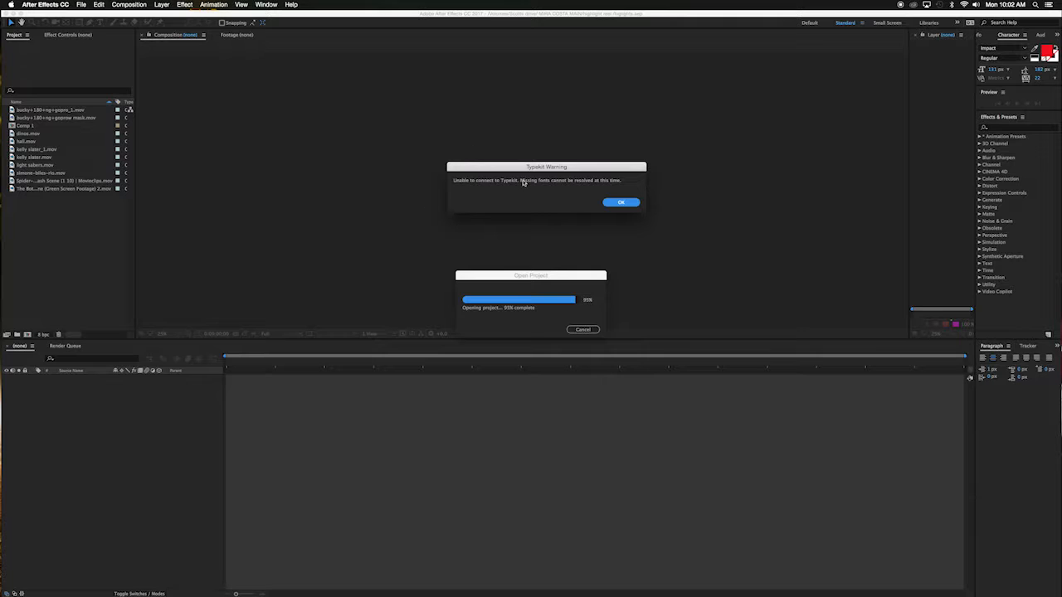
Step: Switch to Safari and download the Championship font from the dafont page
mouse_move(2, 206)
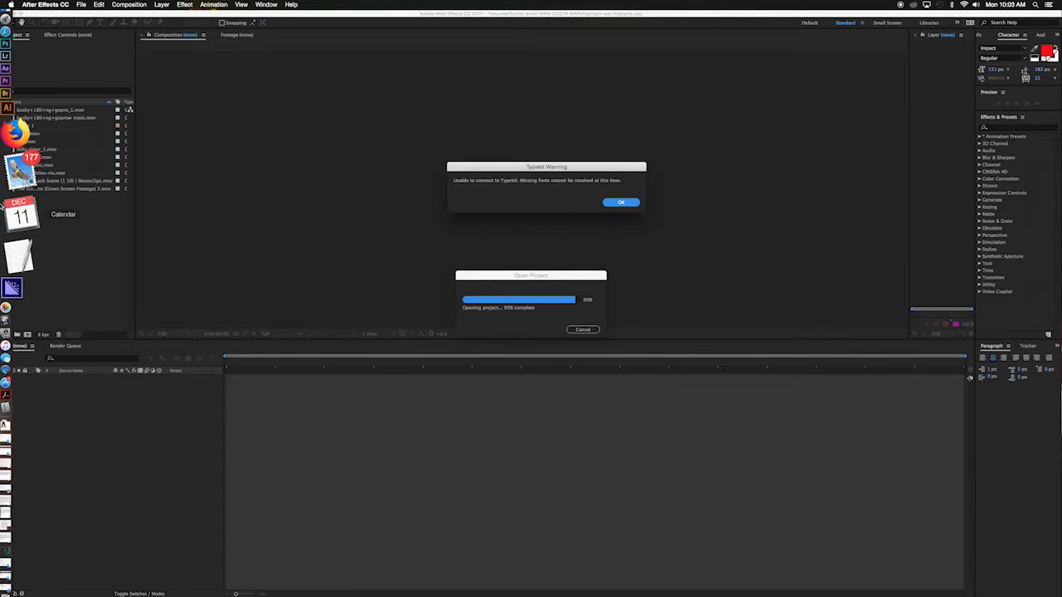
left_click(28, 116)
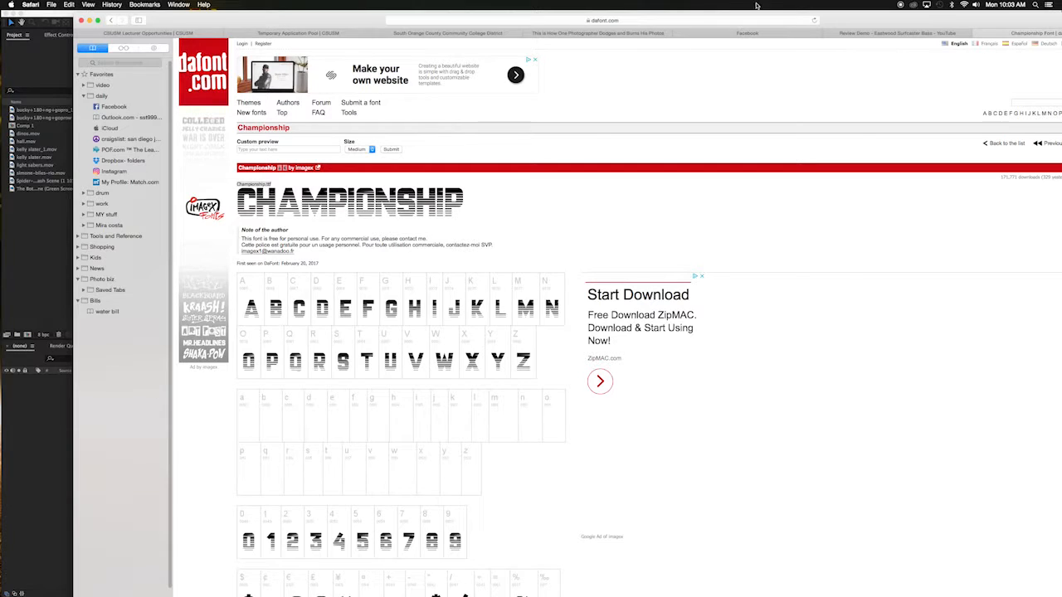
left_click_drag(838, 23, 772, 21)
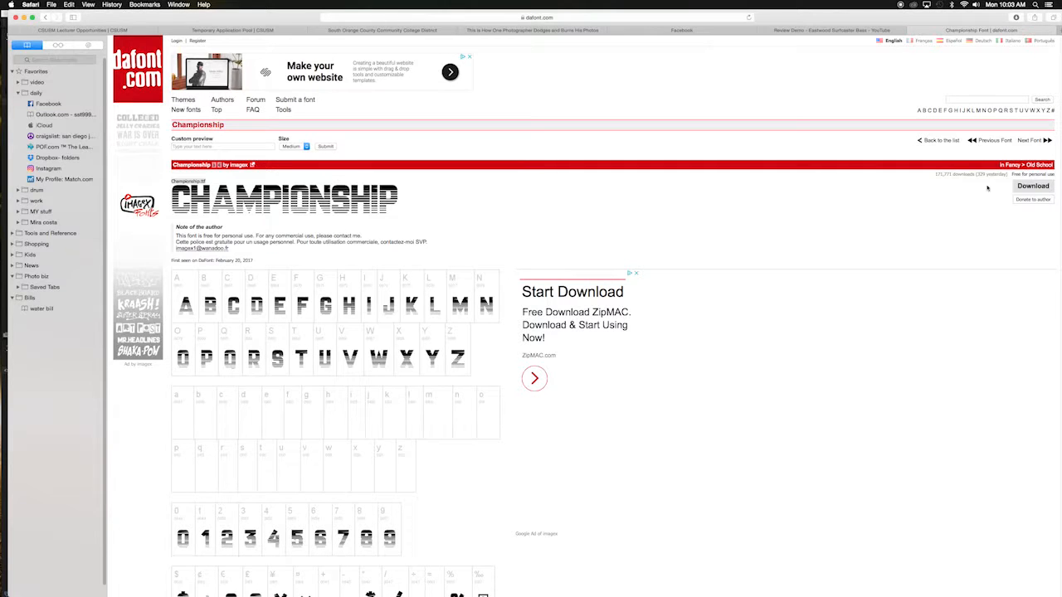
left_click(1034, 187)
left_click(24, 18)
Step: Open the downloaded Championship.ttf and install it in Font Book, checking it in the validation list
mouse_move(7, 355)
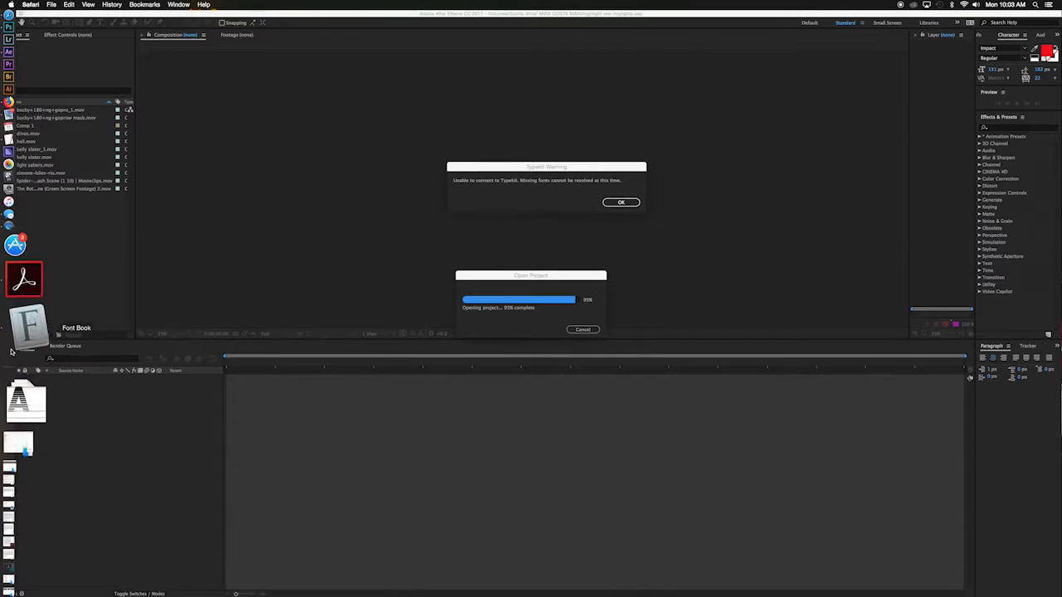
left_click(17, 357)
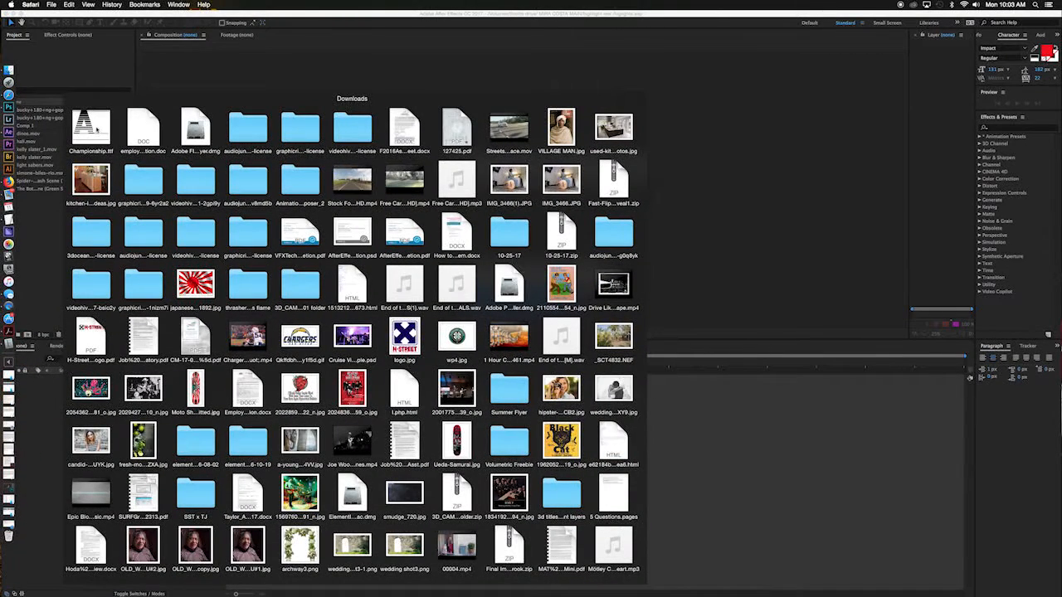
left_click(90, 128)
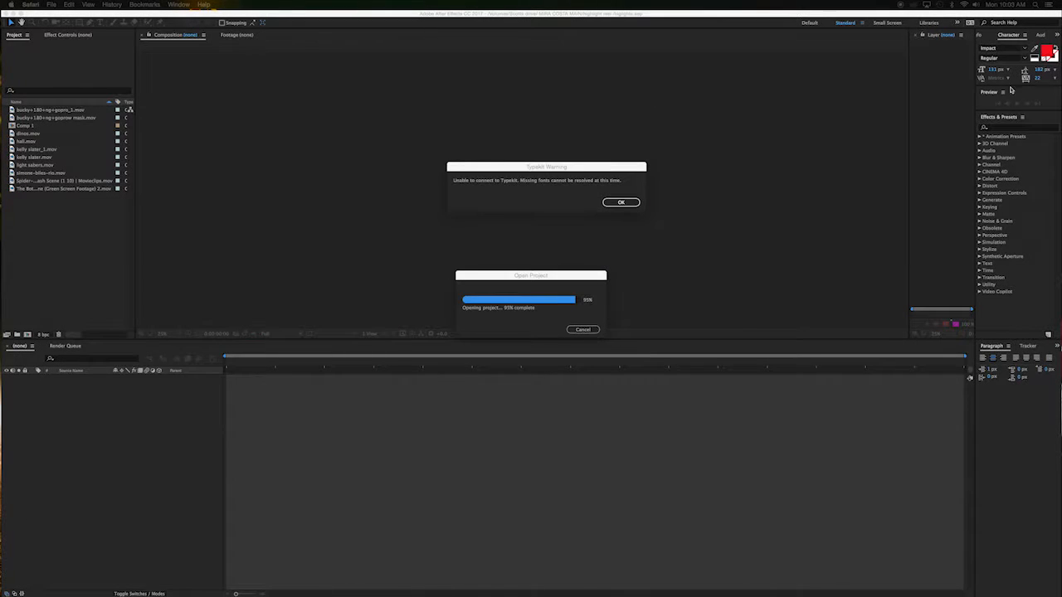
left_click_drag(520, 81, 306, 130)
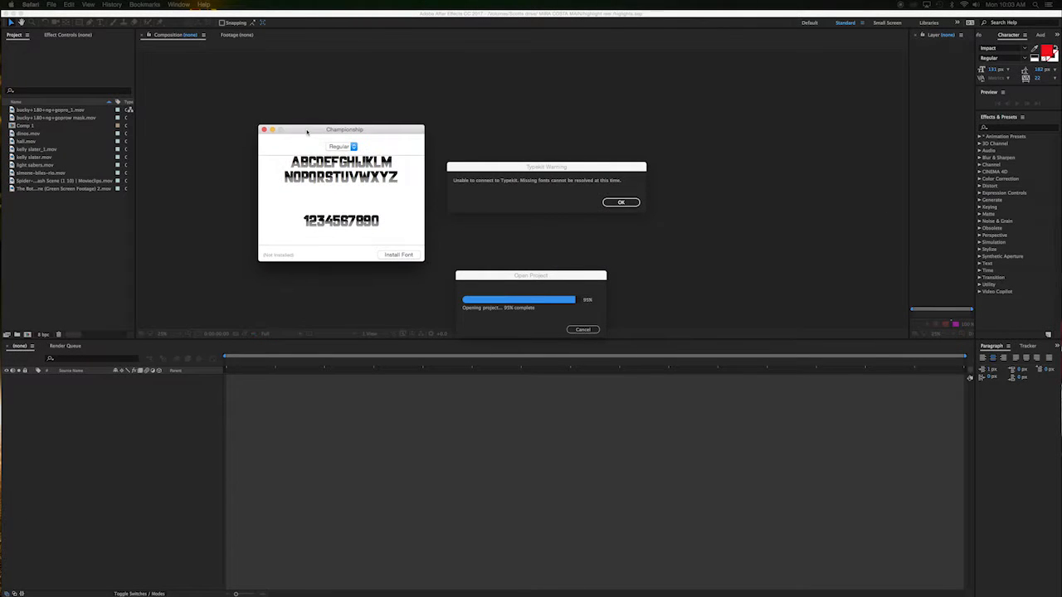
left_click(396, 256)
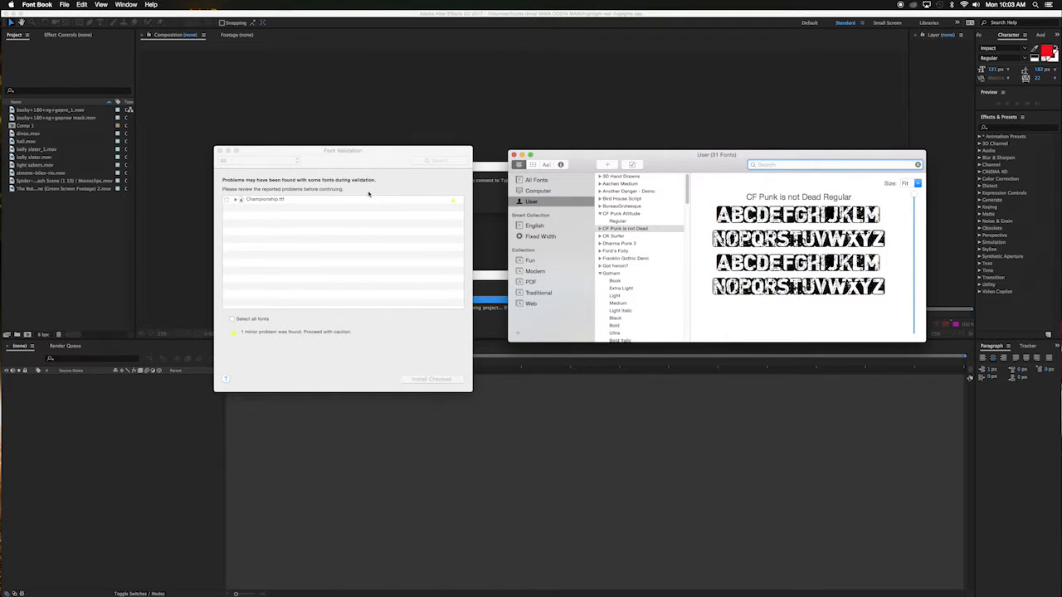
left_click(227, 201)
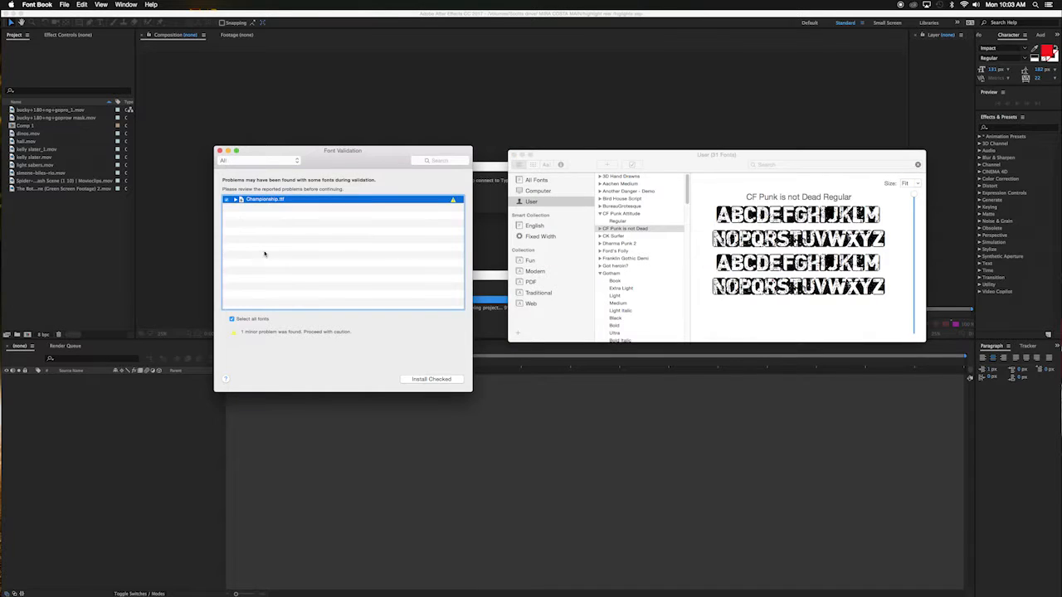
left_click(431, 379)
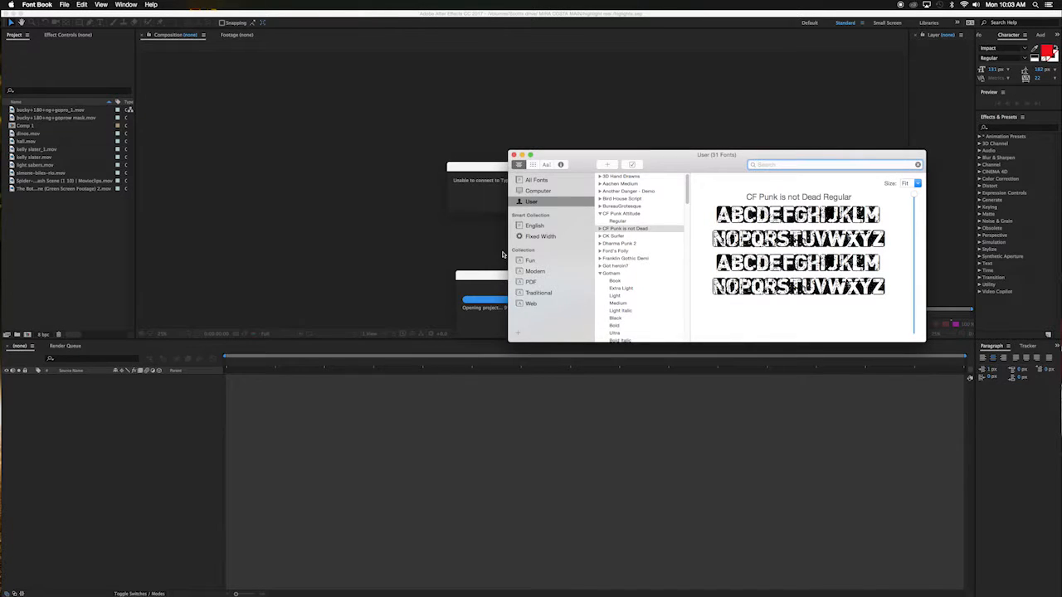
left_click(514, 155)
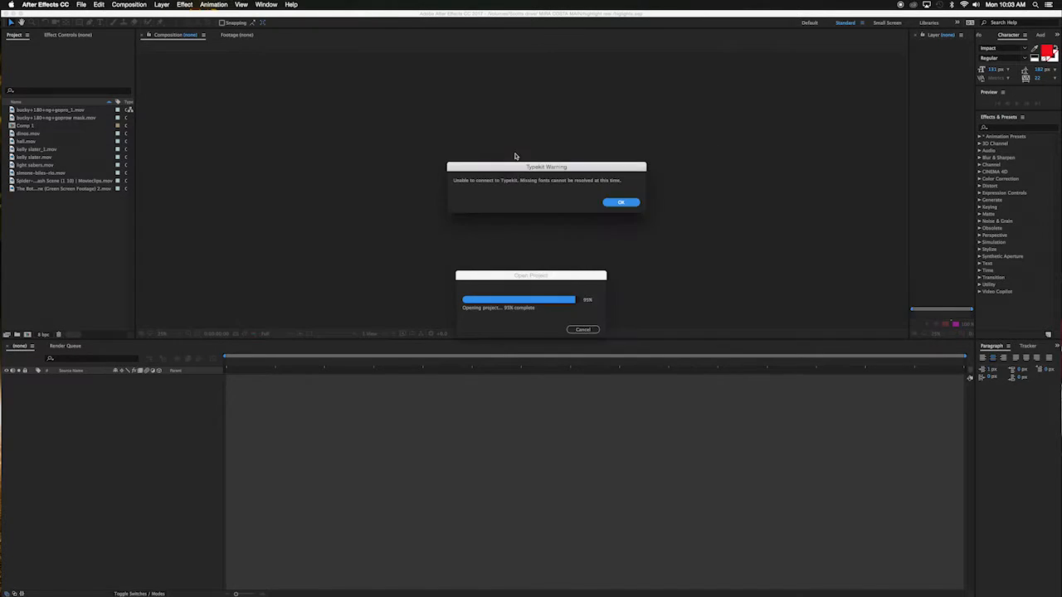
Step: Close the Typekit warning and accept the Resolve Fonts dialog
left_click(618, 203)
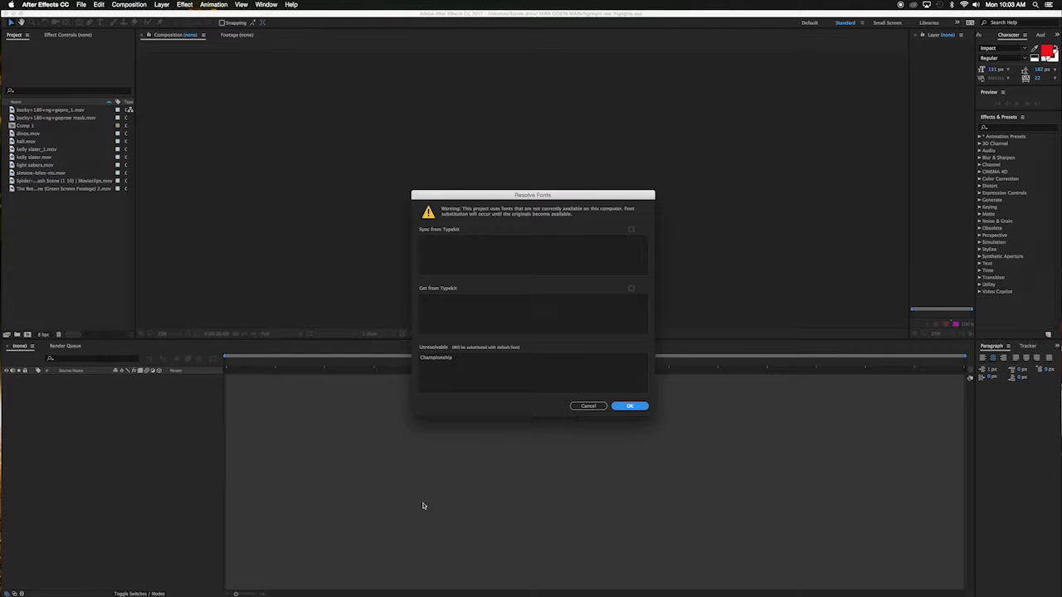
left_click(624, 406)
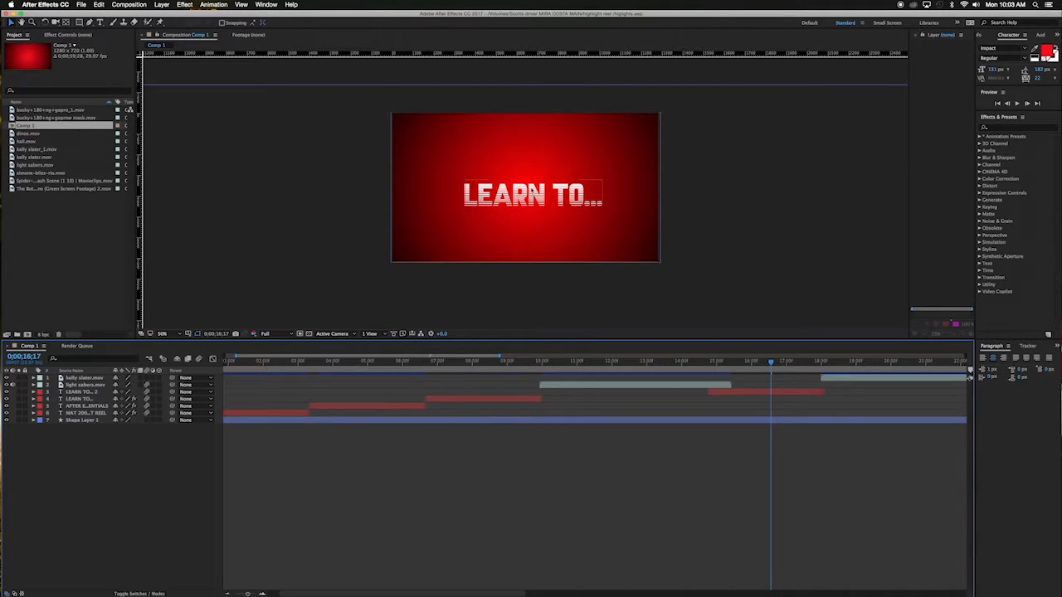
Step: Preview the composition from the beginning
left_click_drag(427, 365, 155, 364)
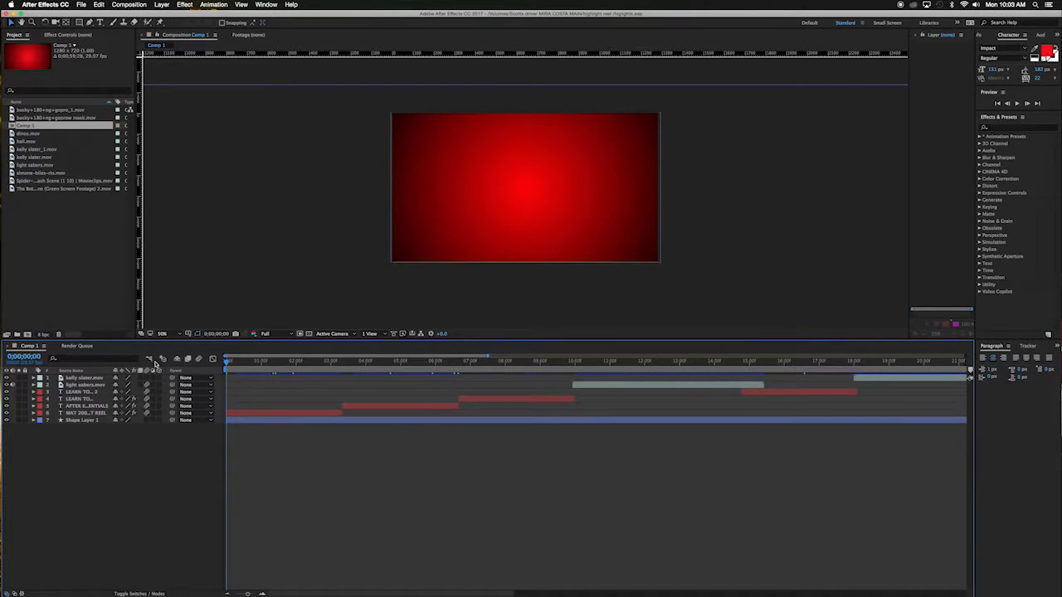
key("space")
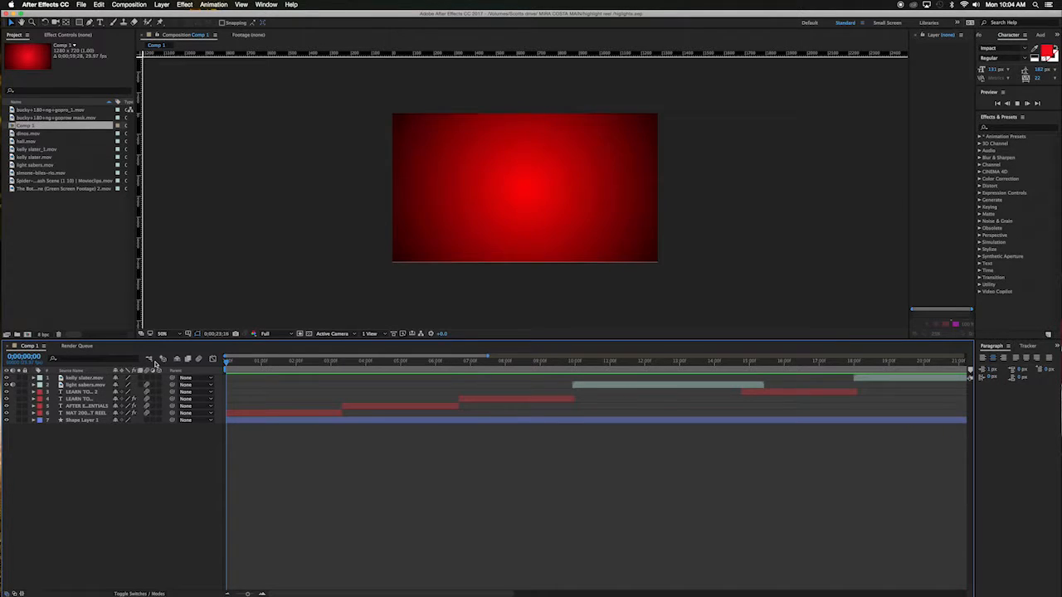
key("space")
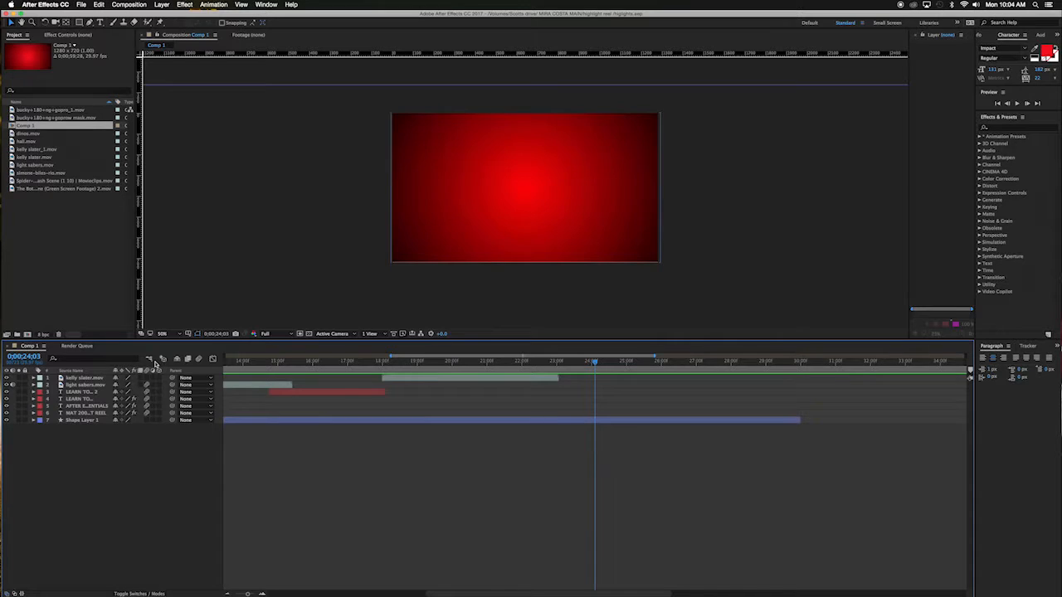
left_click_drag(588, 366, 48, 373)
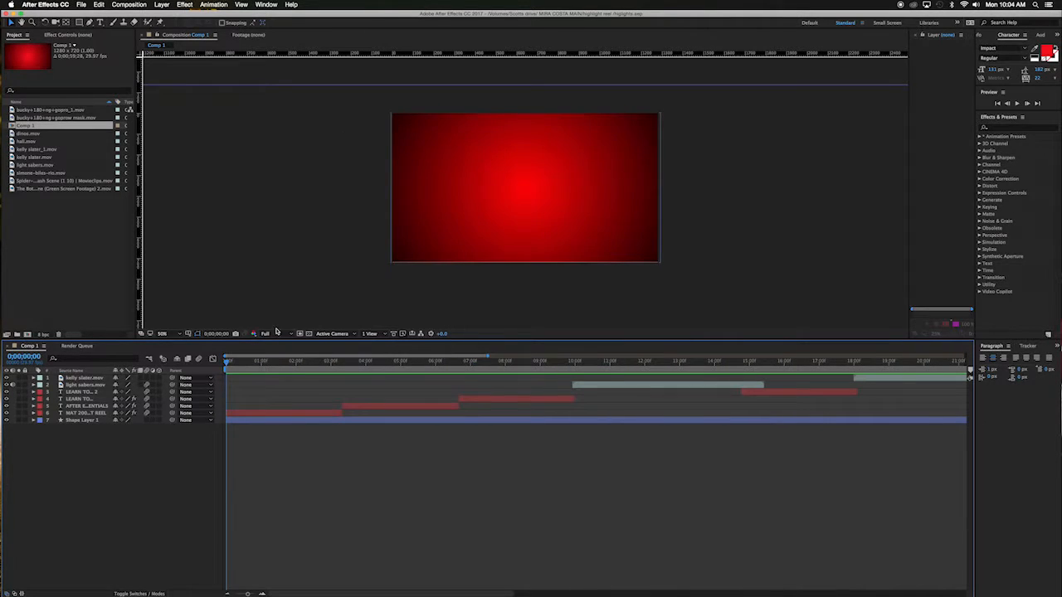
key("space")
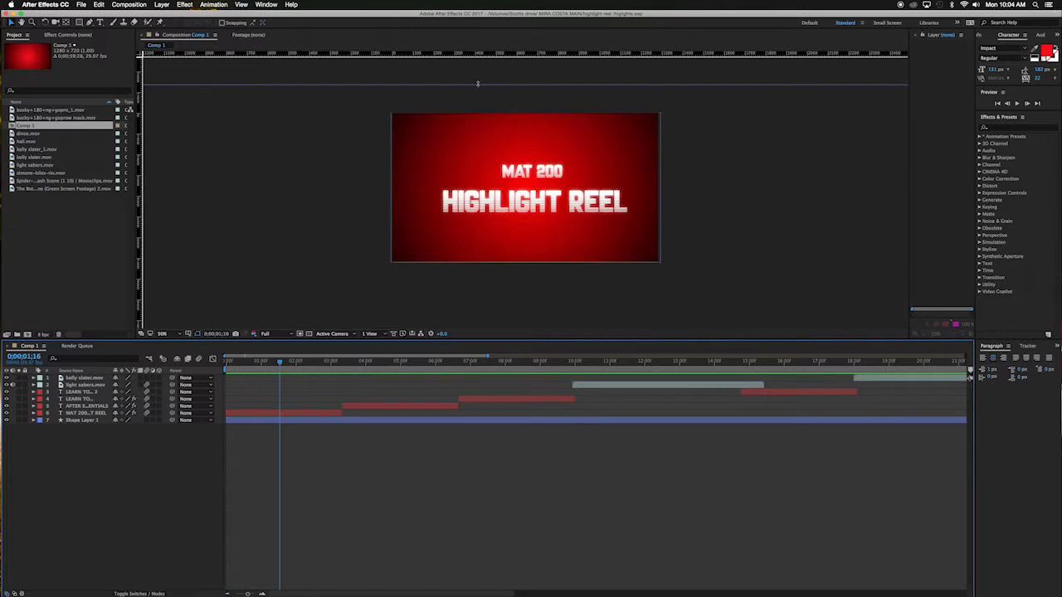
Step: Drag a horizontal and a vertical guide out of the rulers into the composition viewer
mouse_move(525, 84)
left_mouse_down()
mouse_move(525, 201)
mouse_move(525, 65)
left_mouse_up()
left_click(241, 4)
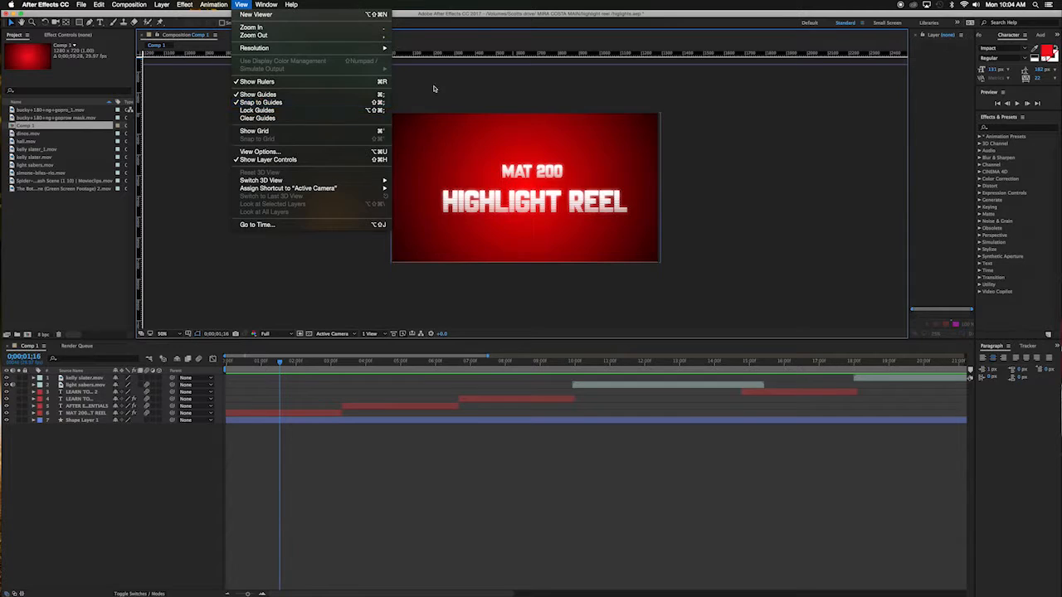
left_click(480, 73)
left_click_drag(580, 55, 589, 192)
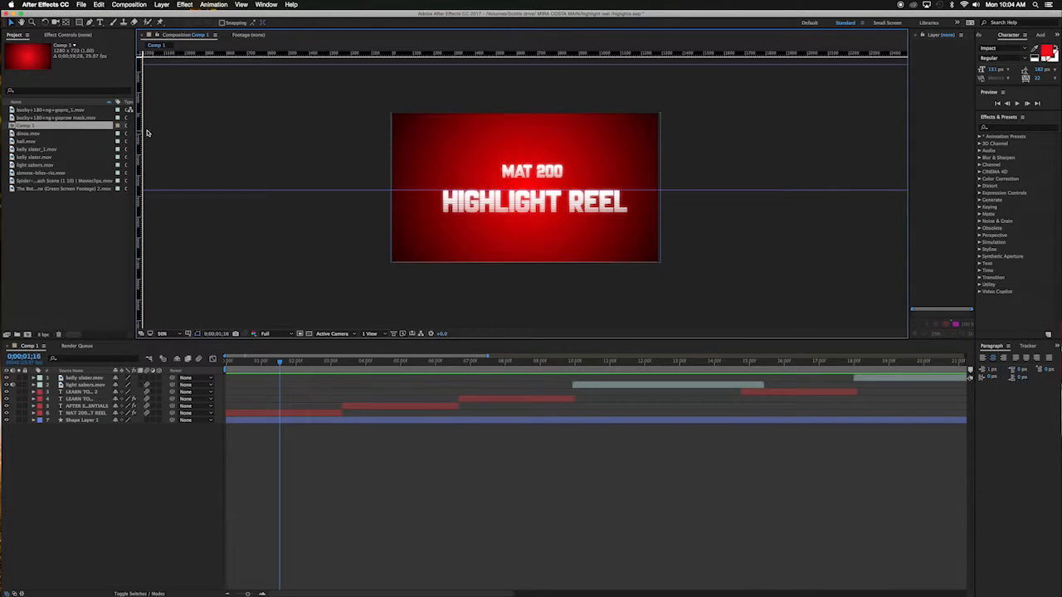
left_click_drag(144, 126, 536, 109)
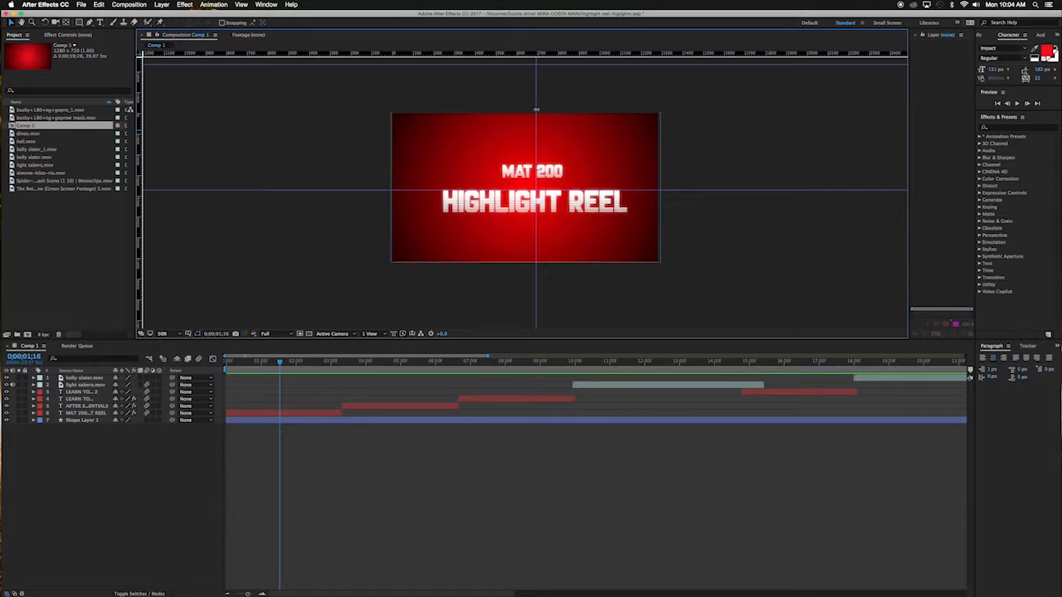
left_click_drag(536, 109, 326, 116)
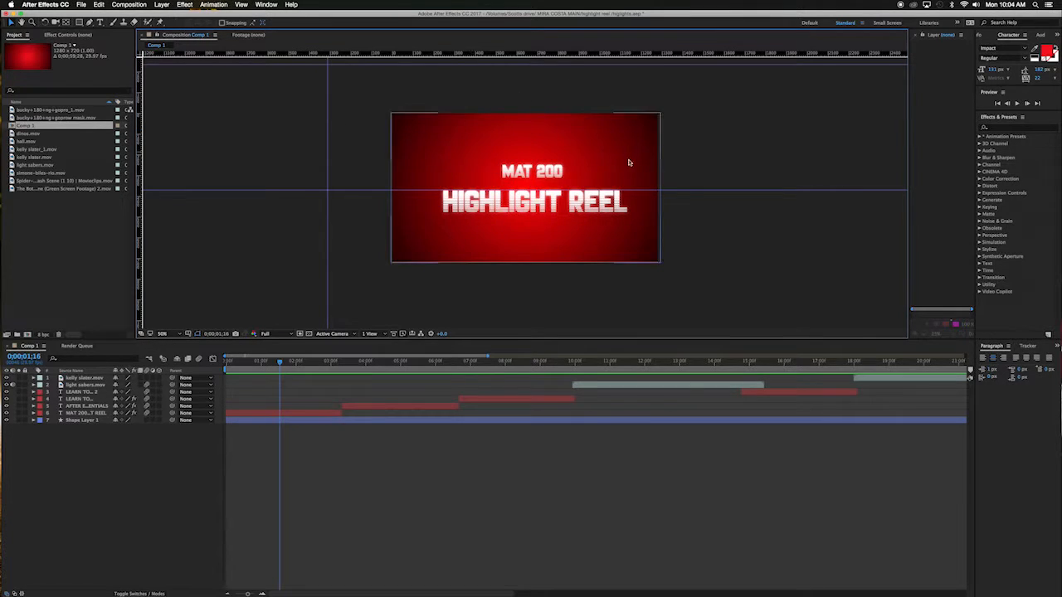
left_click_drag(684, 190, 675, 85)
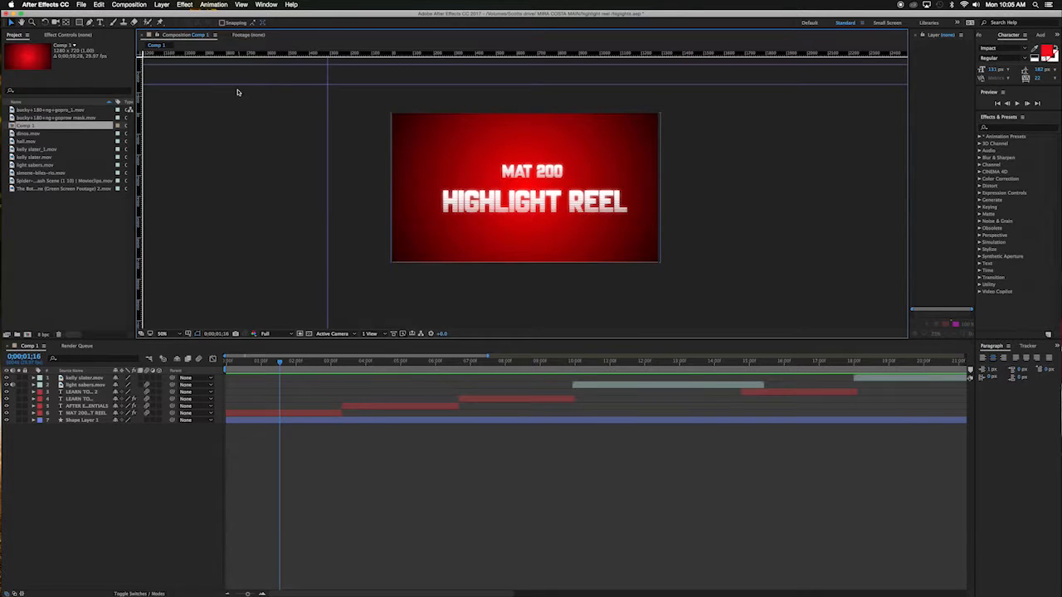
Step: Turn on the grid and move the vertical guide to the composition's horizontal center
left_click(241, 5)
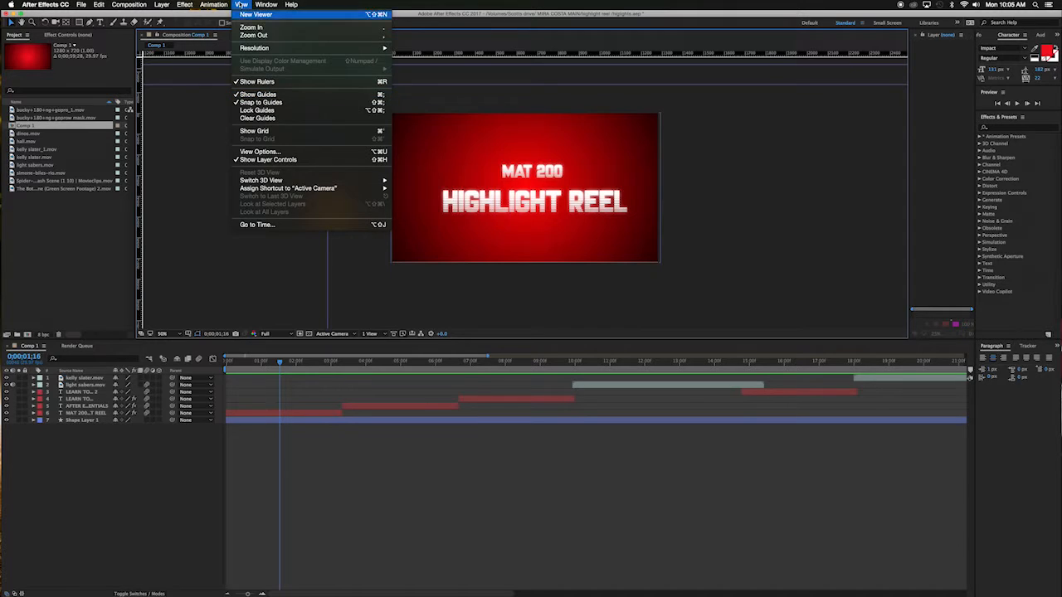
left_click(257, 131)
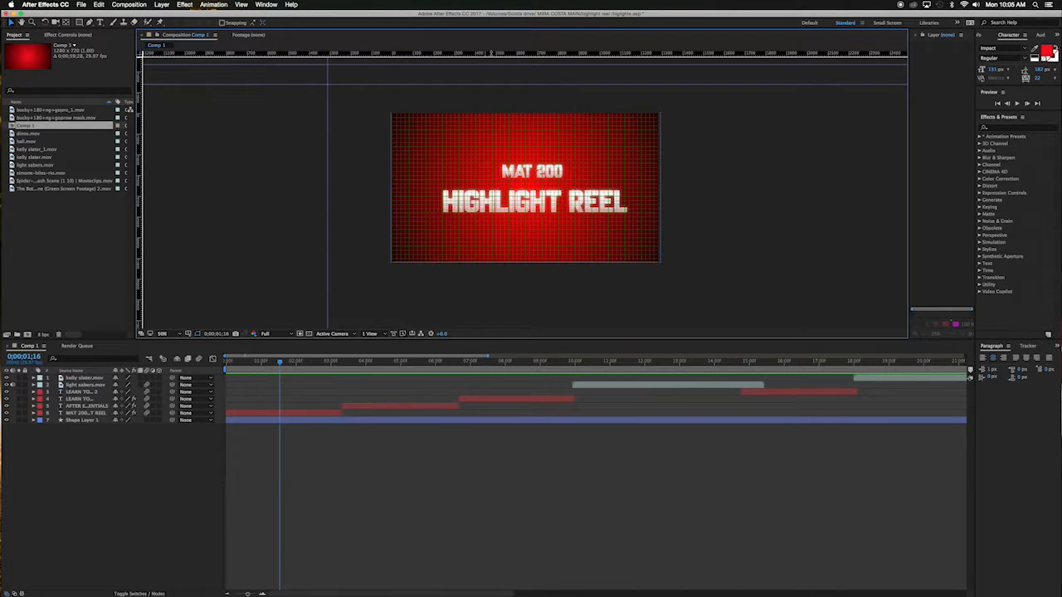
left_click_drag(328, 120, 525, 123)
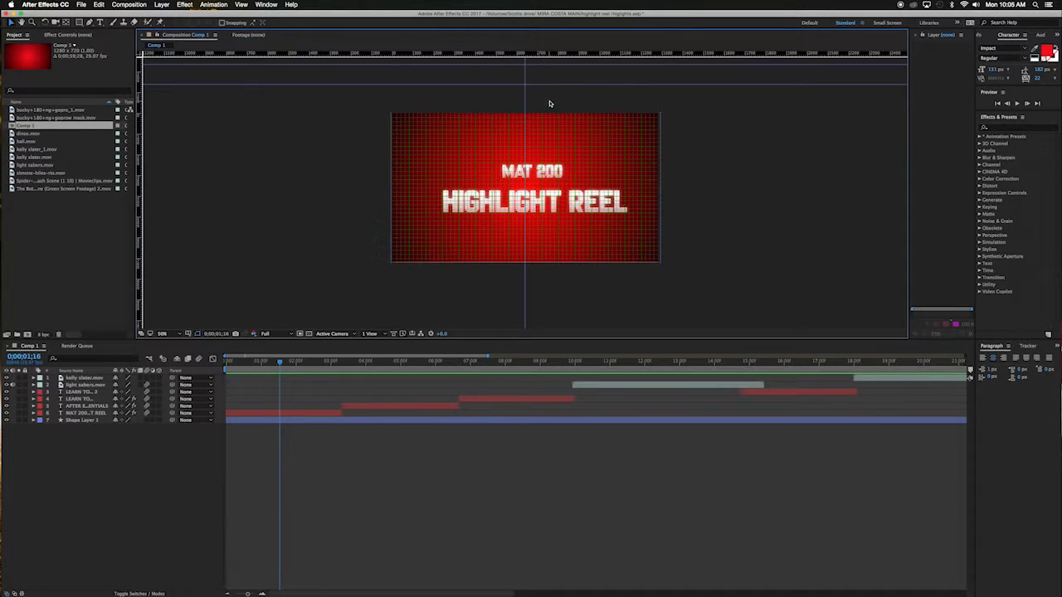
Step: Add horizontal guides through the title's center and just above and below the text
left_click_drag(555, 84, 556, 180)
left_click_drag(591, 60, 587, 202)
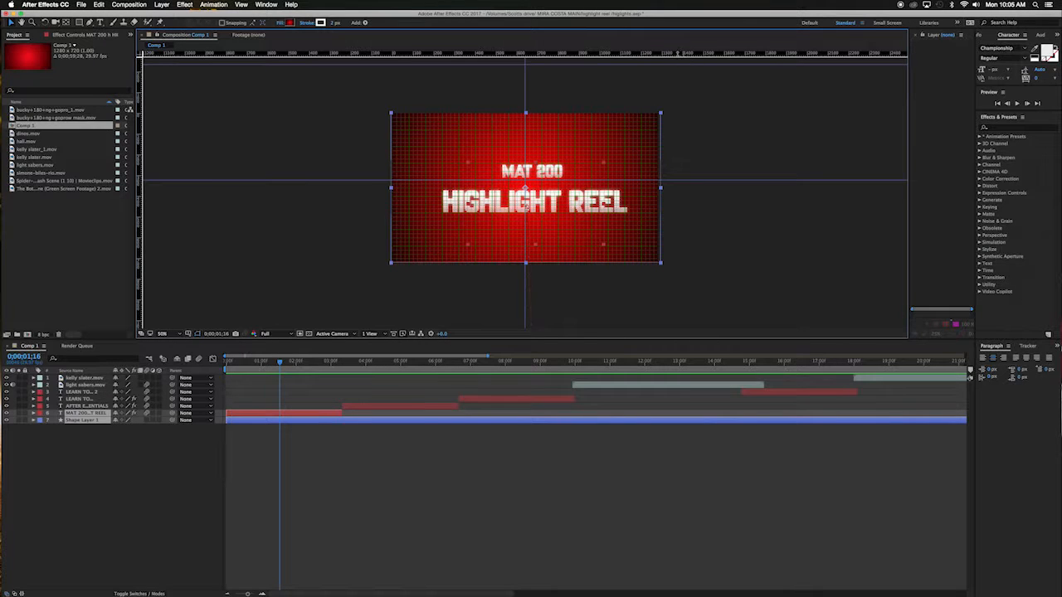
left_click_drag(677, 53, 673, 212)
left_click_drag(680, 52, 681, 147)
Step: Add vertical guides on either side of the center guide, near the title's ends
left_click_drag(140, 120, 421, 119)
left_click_drag(444, 124, 442, 124)
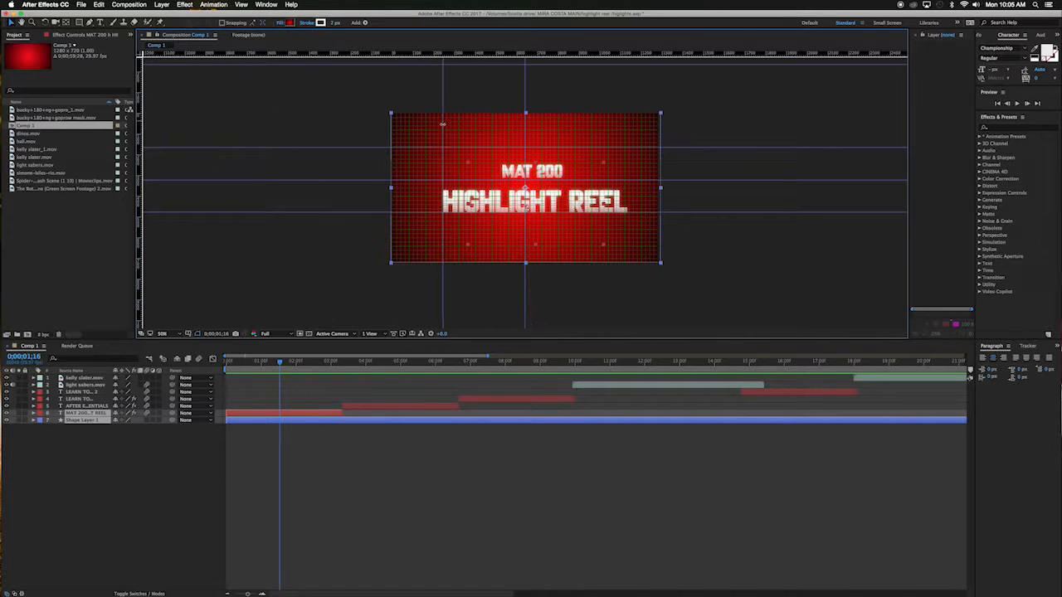
left_click_drag(140, 188, 608, 170)
Step: Reveal the keyframed properties of the MAT 200 HIGHLIGHT REEL layer and collapse its Glow group
left_click(341, 451)
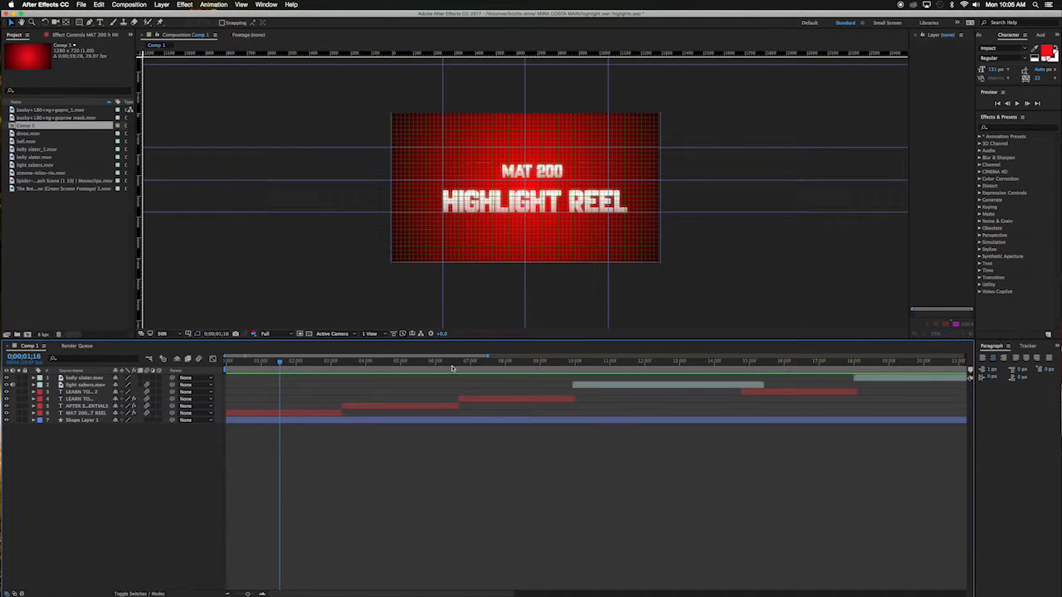
left_click(292, 412)
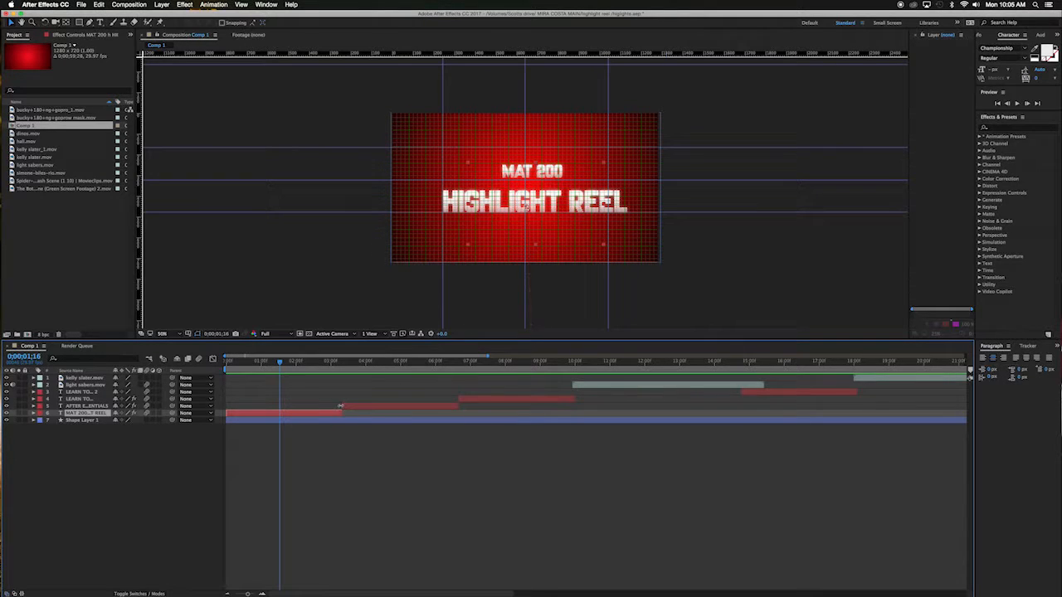
key("u")
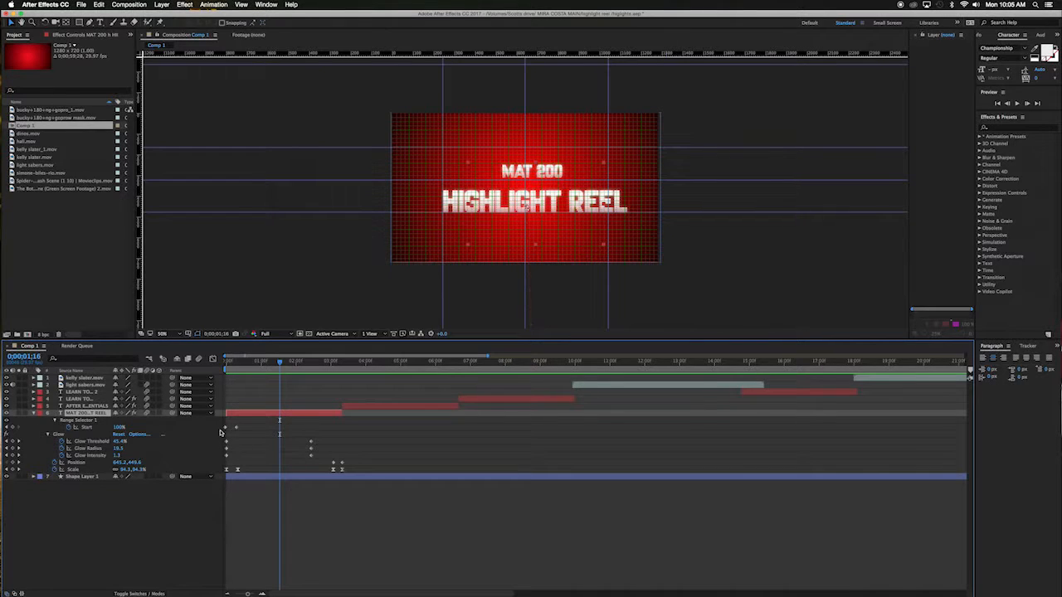
left_click(49, 434)
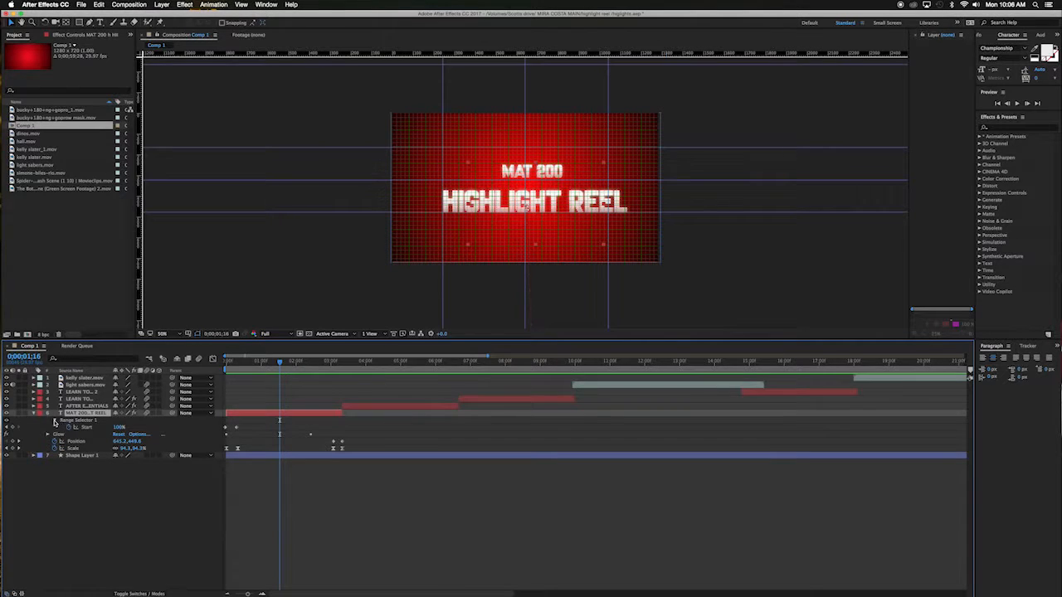
Step: Delete the existing Position and Scale keyframes of the MAT 200 HIGHLIGHT REEL layer
left_click(55, 421)
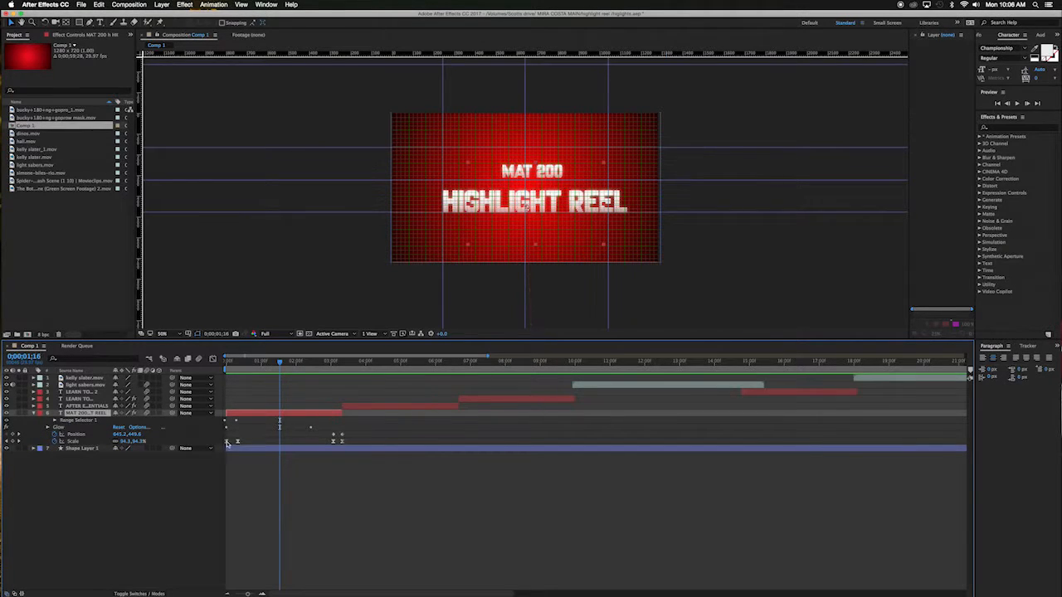
left_click_drag(280, 363, 227, 363)
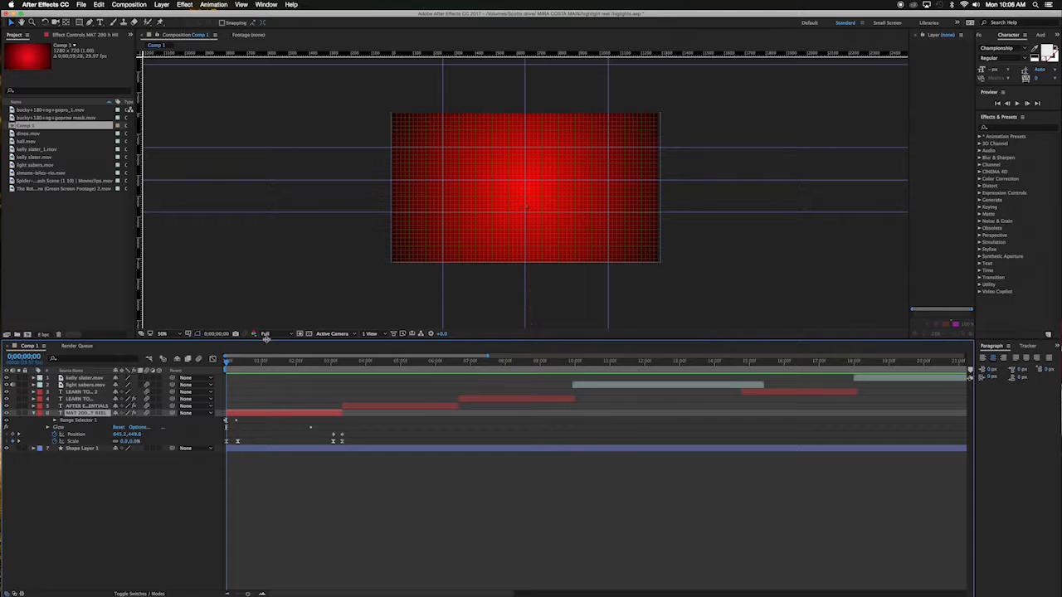
left_click_drag(356, 438, 293, 447)
left_click_drag(357, 433, 225, 444)
key("Delete")
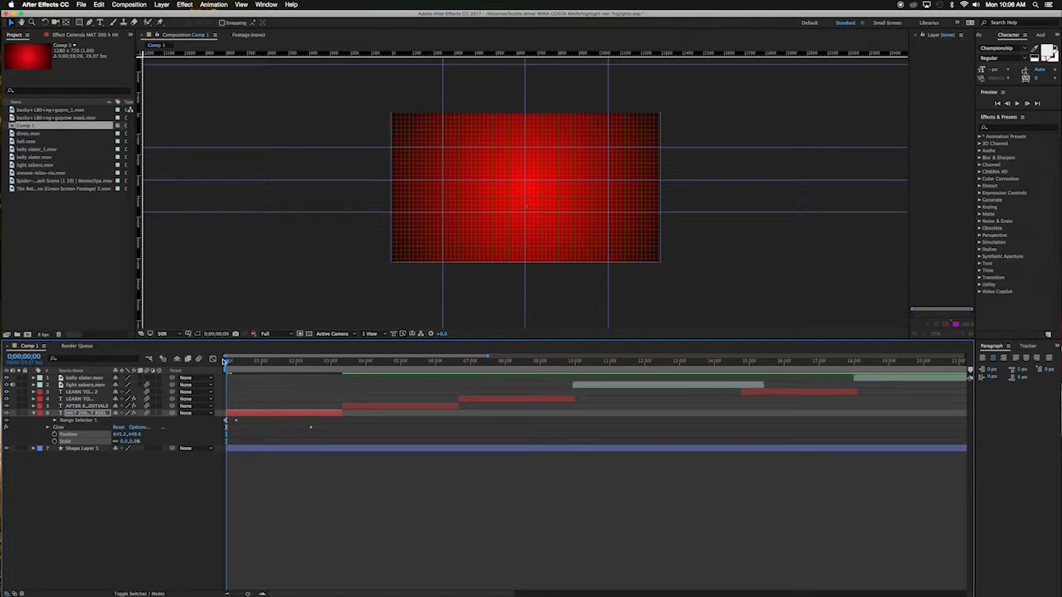
Step: Step forward to frame 0;00;00;10 and set the title layer's Scale to 100%
key("Page_Down")
key("Page_Down")
key("Page_Down")
key("Page_Down")
key("Page_Down")
key("Page_Down")
key("Page_Down")
key("Page_Down")
key("Page_Down")
key("Page_Down")
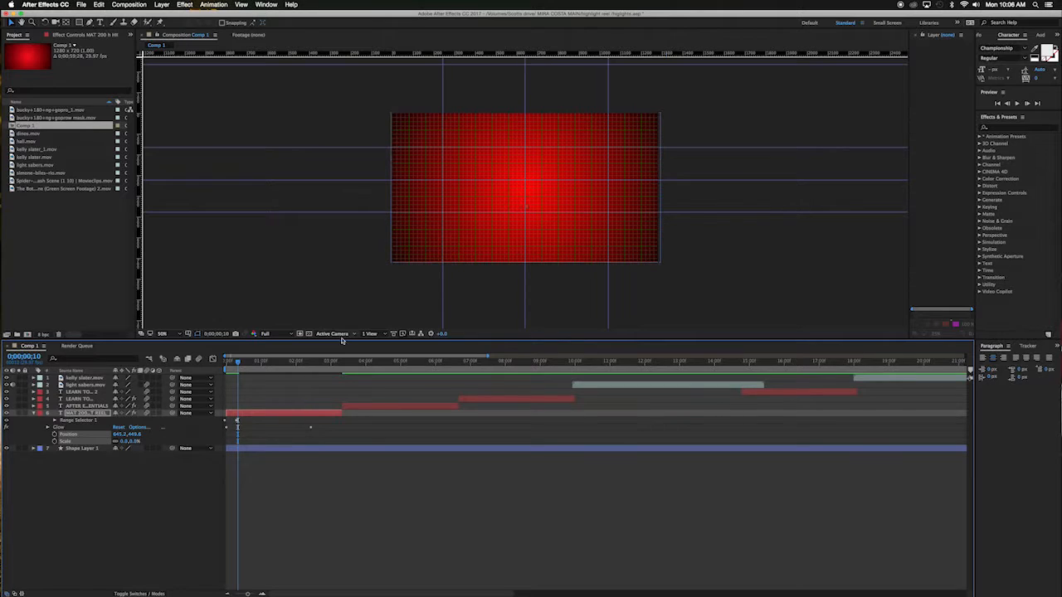
left_click(124, 441)
type("100")
key("Return")
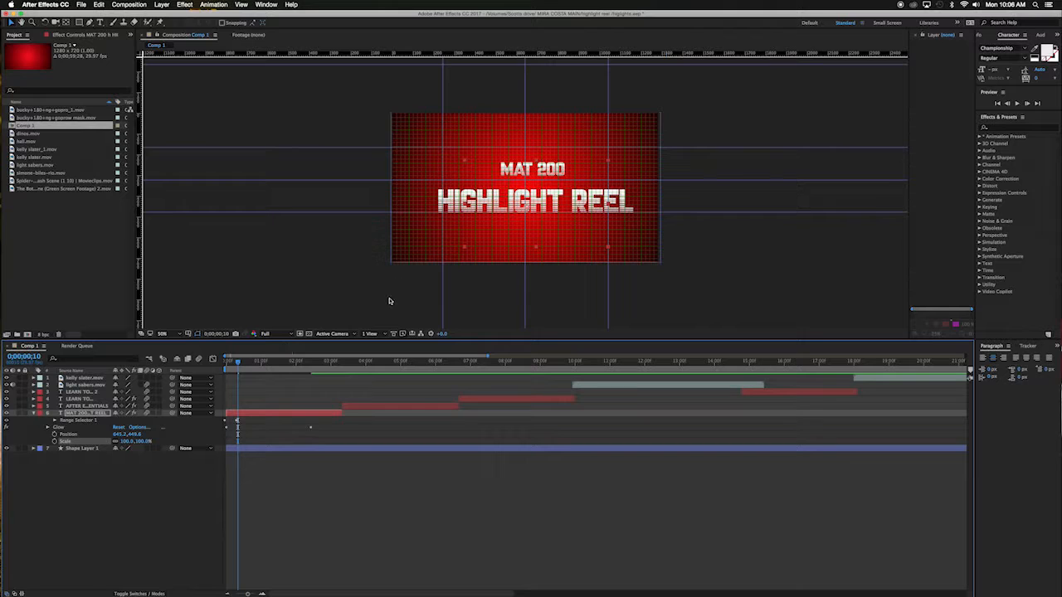
Step: Reposition the title layer in the composition so it sits centered on the horizontal guides
left_click_drag(551, 202, 539, 203)
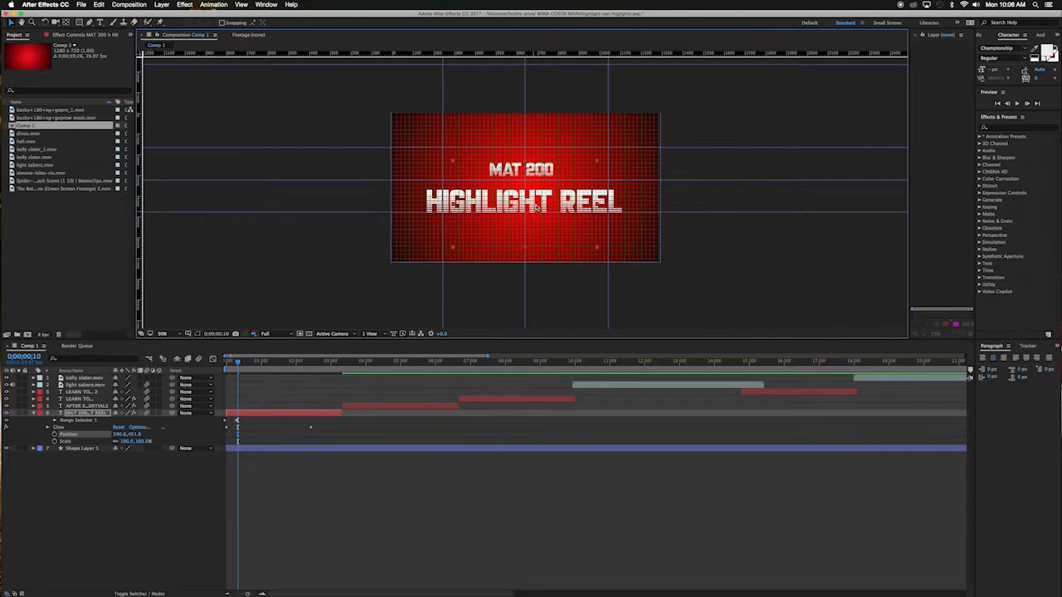
left_click_drag(538, 170, 536, 158)
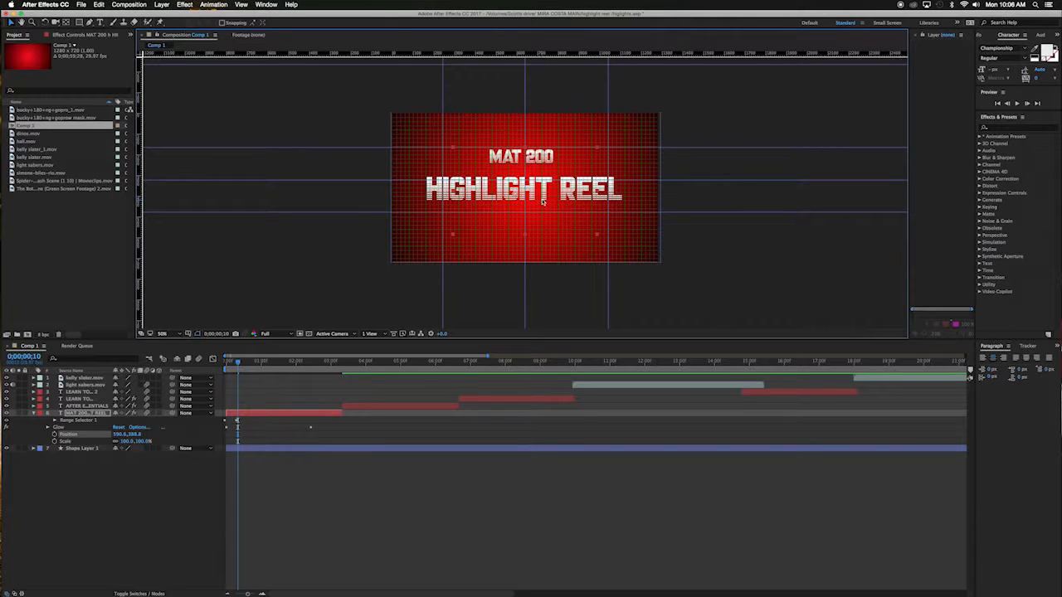
key("shift+Down")
key("Down")
key("Down")
key("Down")
key("Down")
key("Down")
key("Down")
key("Down")
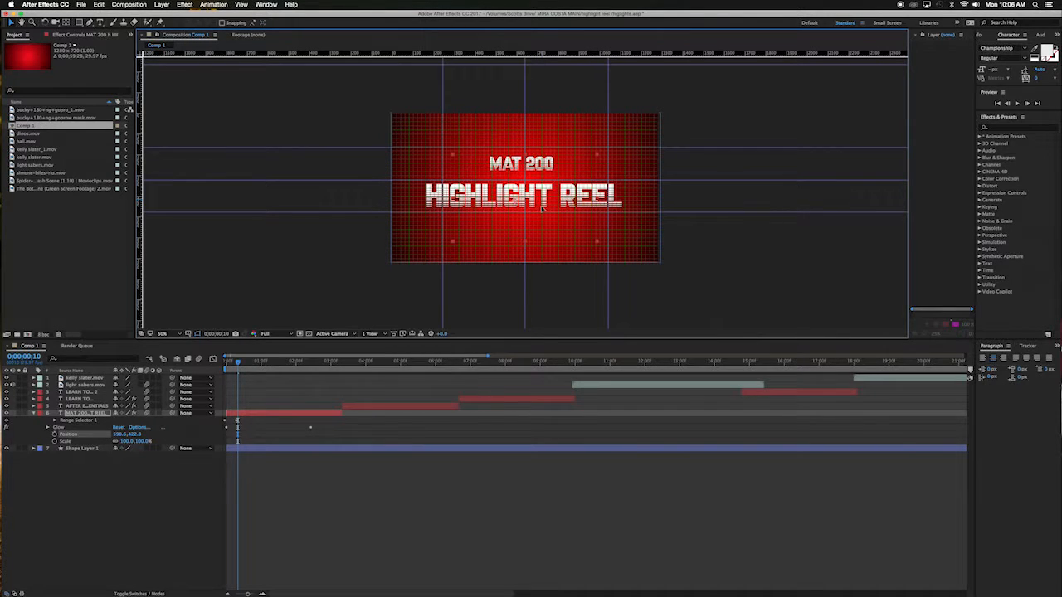
key("Up")
key("Up")
key("Up")
key("Up")
key("Up")
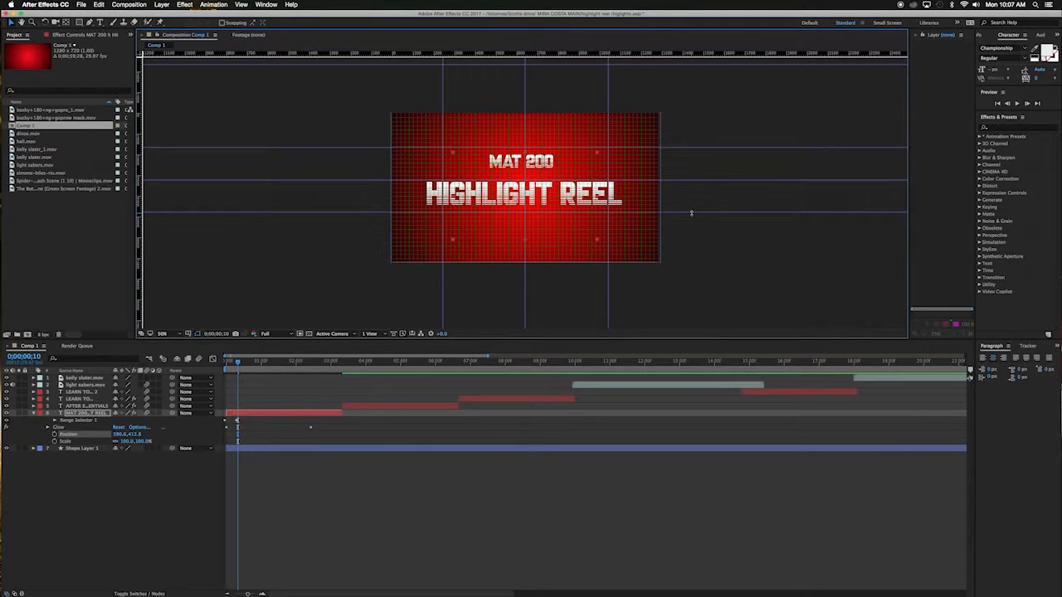
Step: Adjust the horizontal guides to the title's center and text edges, and move the side vertical guides to its ends
left_click_drag(693, 178, 693, 181)
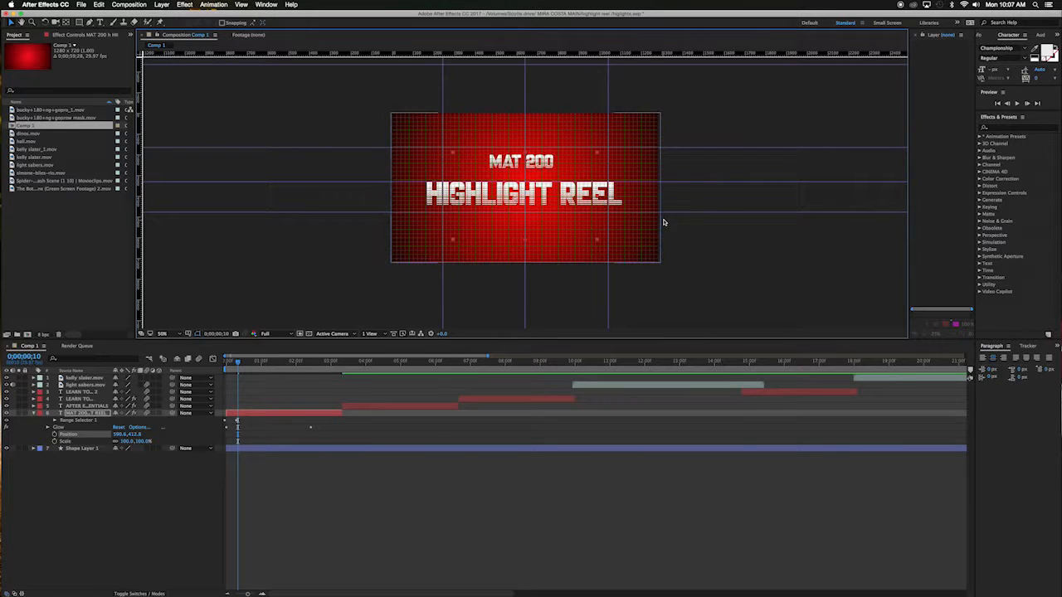
left_click_drag(697, 212, 696, 206)
left_click(696, 147)
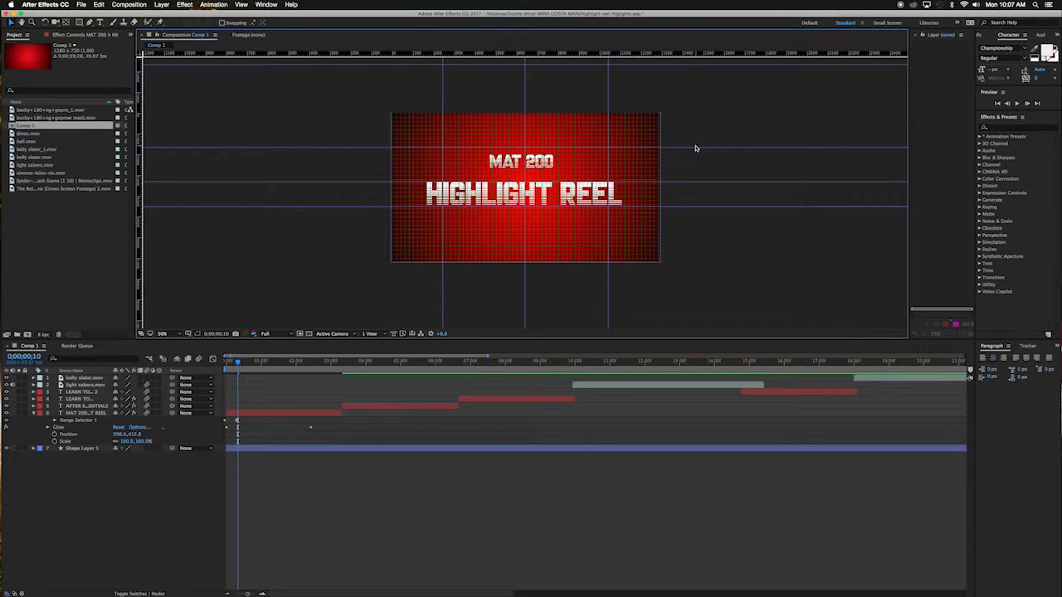
left_click_drag(702, 148, 703, 155)
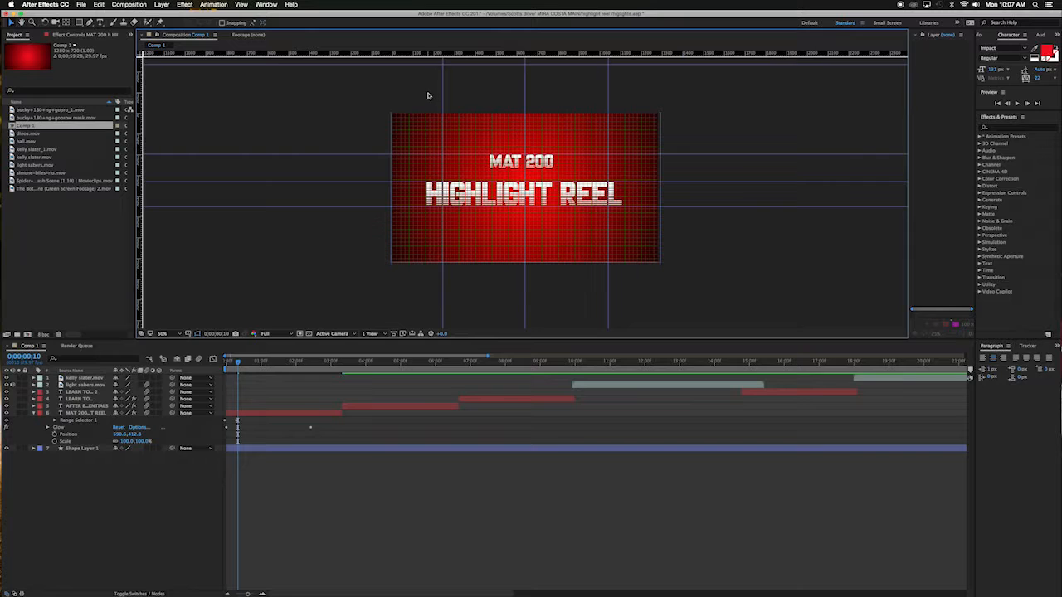
left_click_drag(442, 92, 427, 92)
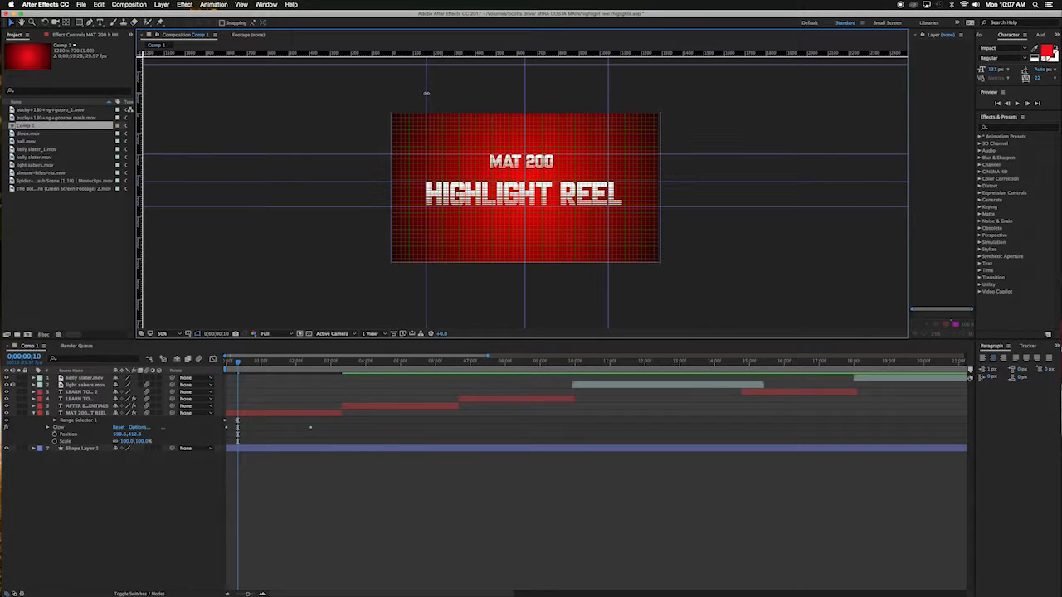
left_click_drag(608, 101, 624, 100)
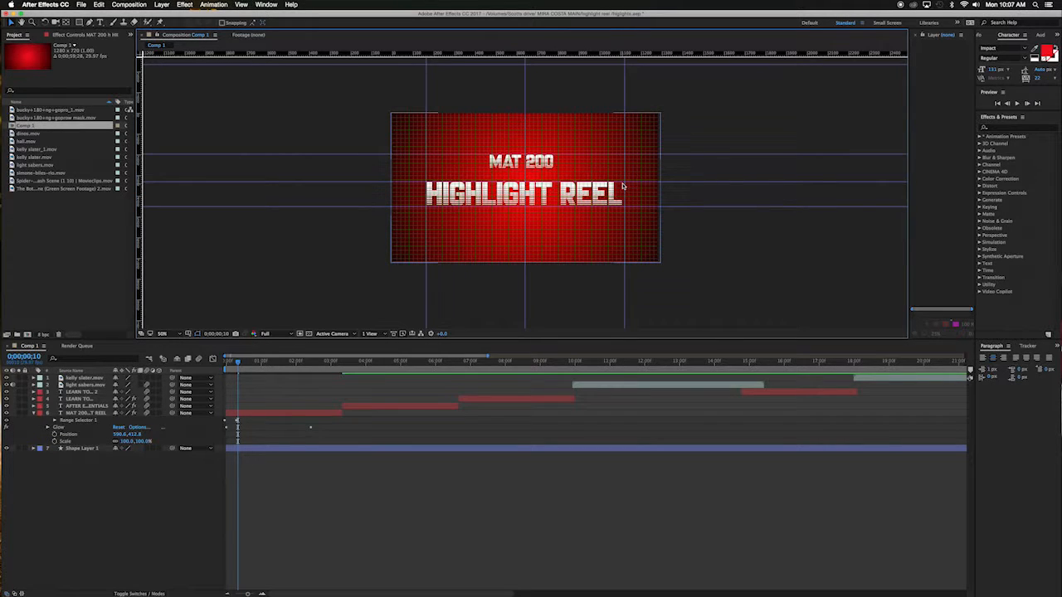
Step: Nudge the title layer a few pixels right to center it between the vertical guides
left_click(83, 413)
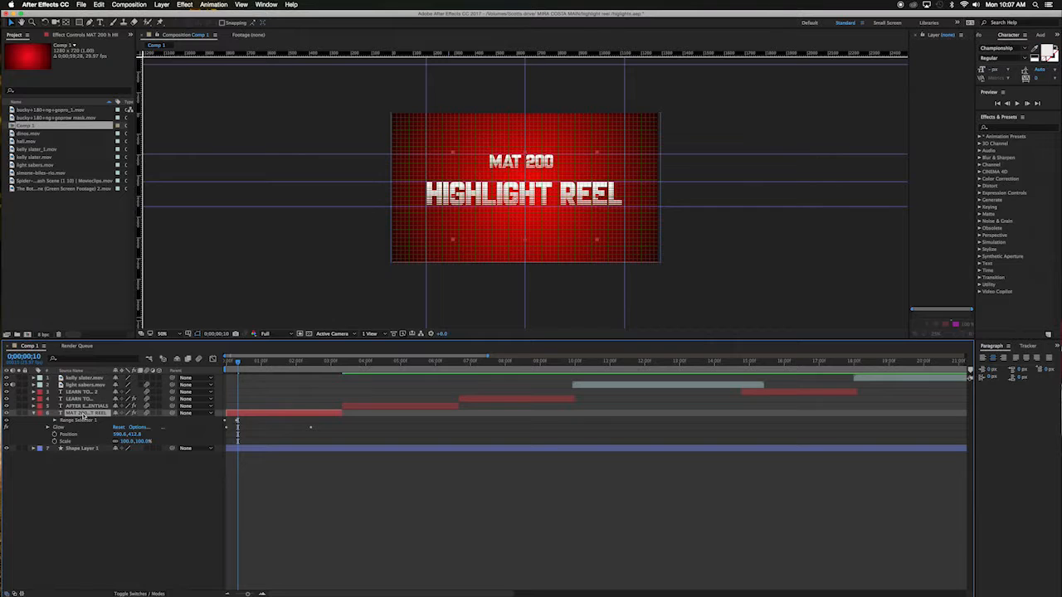
key("Right")
key("Right")
key("Right")
key("Right")
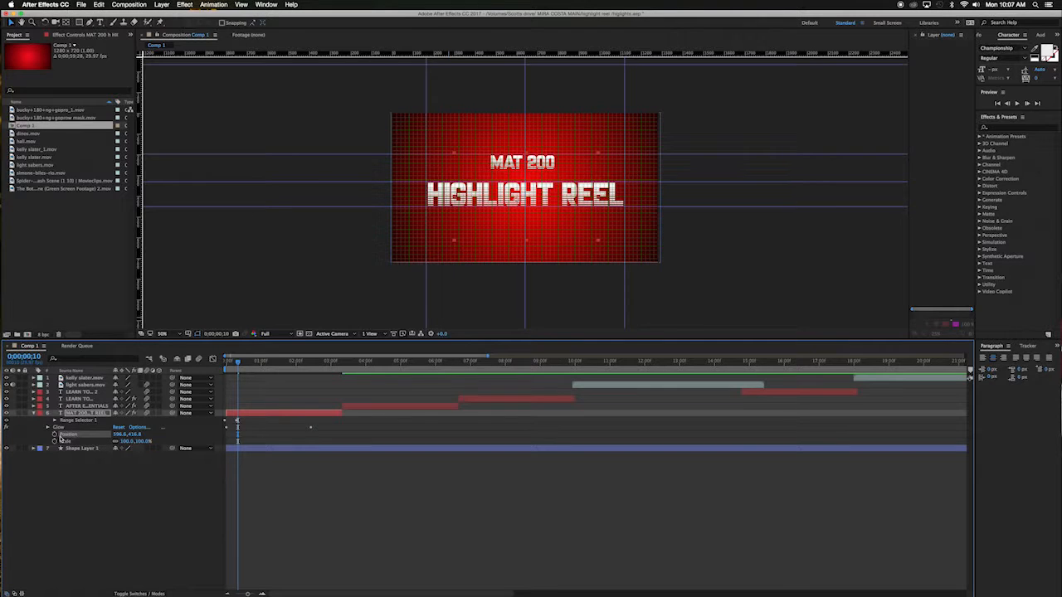
Step: Keyframe the title's Scale at 100% at 0;00;00;10 and at 0% at the start of the composition
left_click(56, 441)
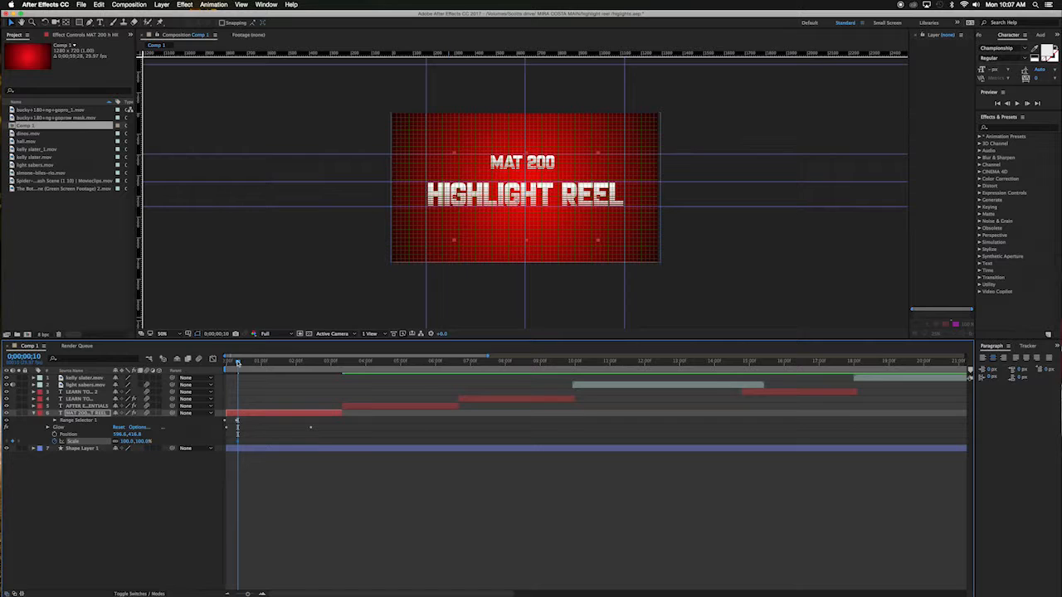
left_click_drag(238, 362, 223, 363)
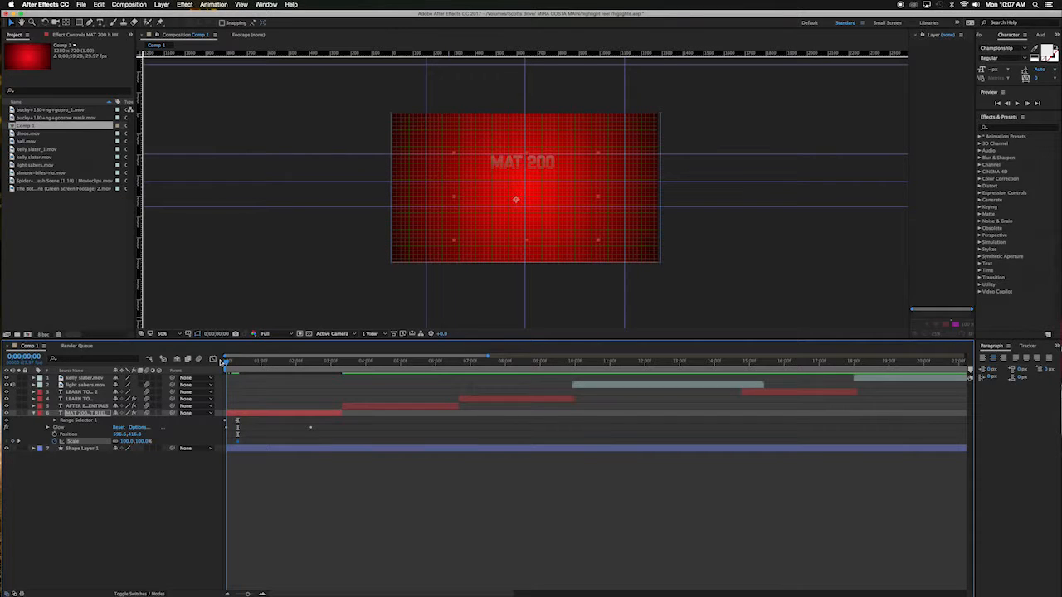
left_click(124, 441)
type("00.0")
key("Return")
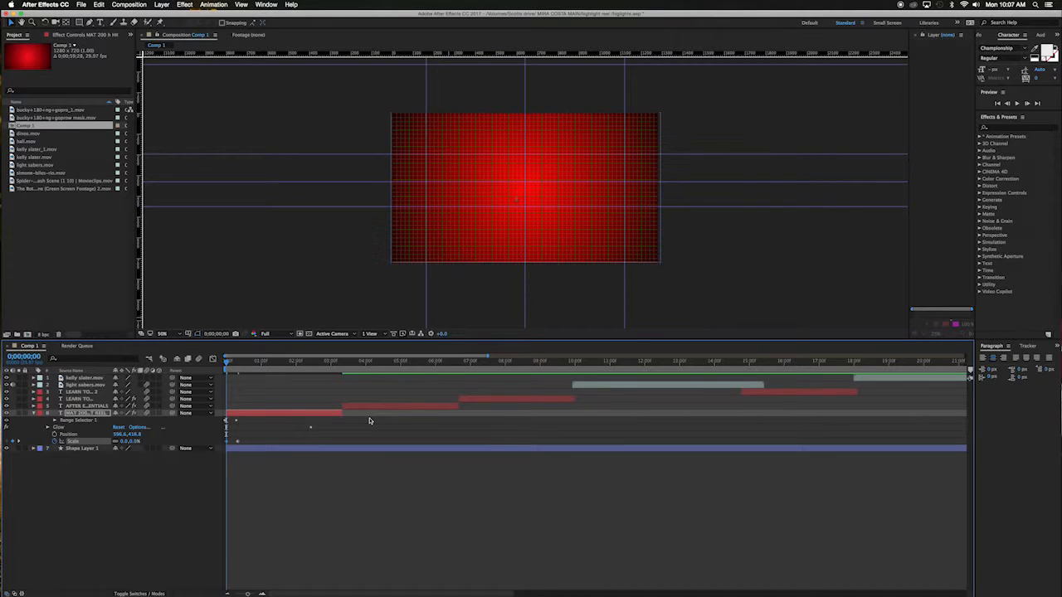
Step: Preview the scale-in animation by playing and scrubbing the timeline
key("space")
key("space")
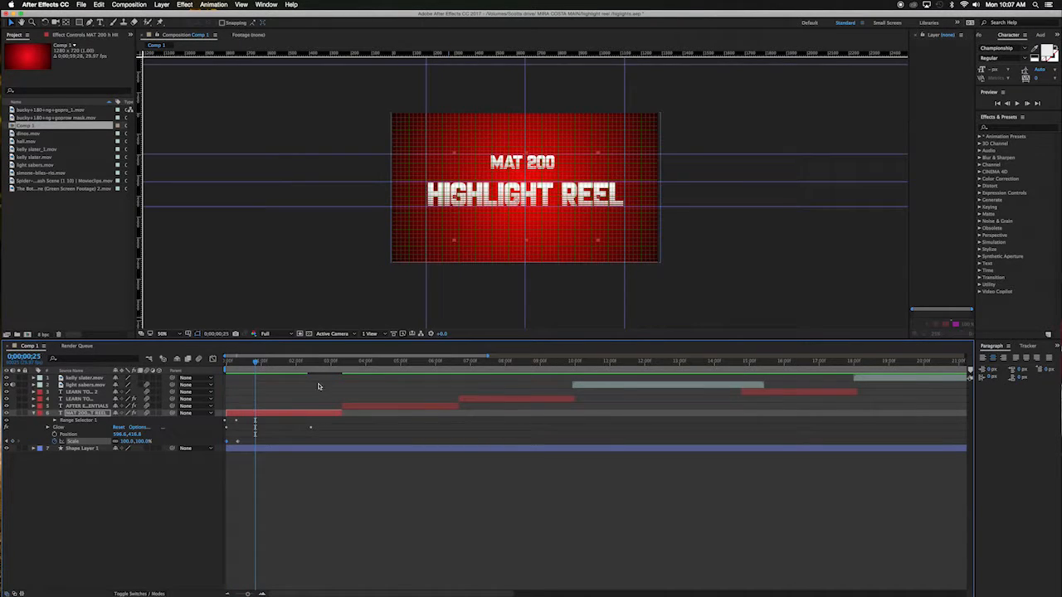
mouse_move(255, 364)
left_mouse_down()
mouse_move(339, 366)
mouse_move(321, 367)
left_mouse_up()
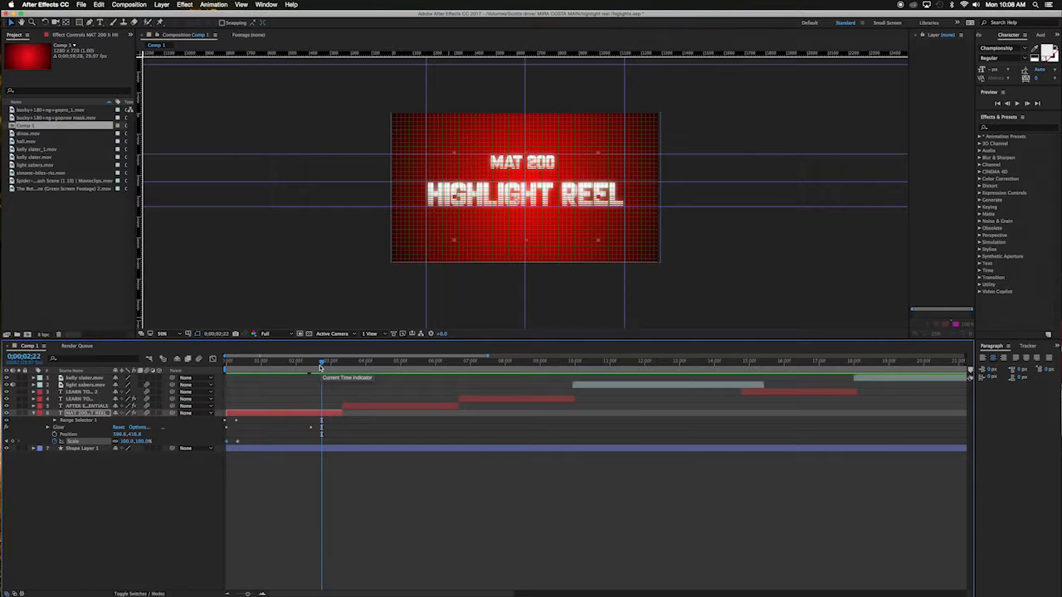
left_click_drag(321, 365, 344, 371)
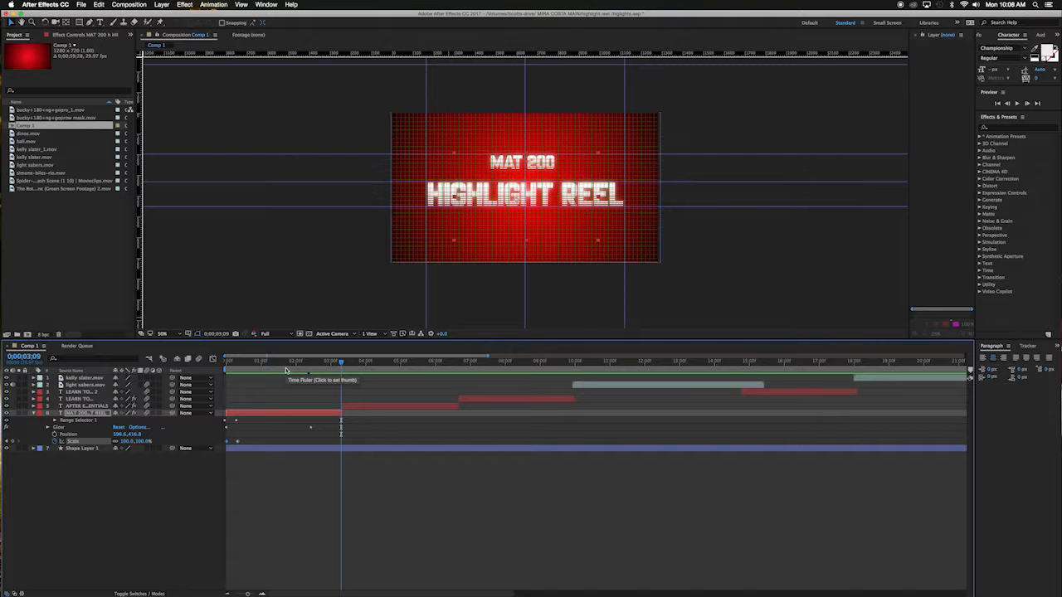
Step: Step back to 0;00;02;24 and set the title's Scale to 107%
key("Page_Up")
key("Page_Up")
key("Page_Up")
key("Page_Up")
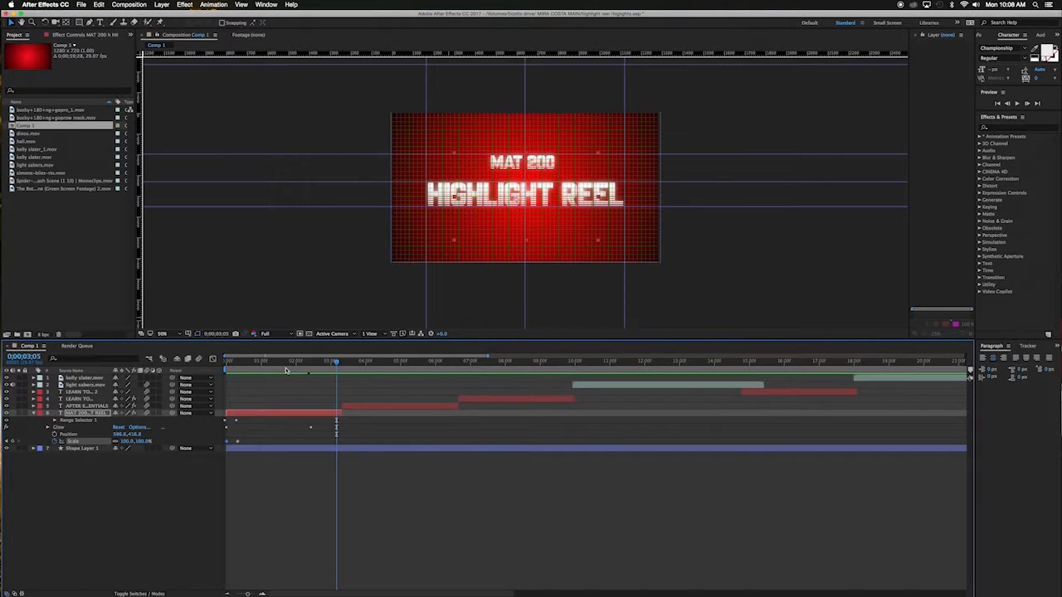
key("Page_Up")
key("Page_Up")
key("Page_Up")
key("Page_Up")
key("Page_Up")
key("Page_Up")
key("Page_Up")
key("Page_Up")
key("Page_Up")
key("Page_Up")
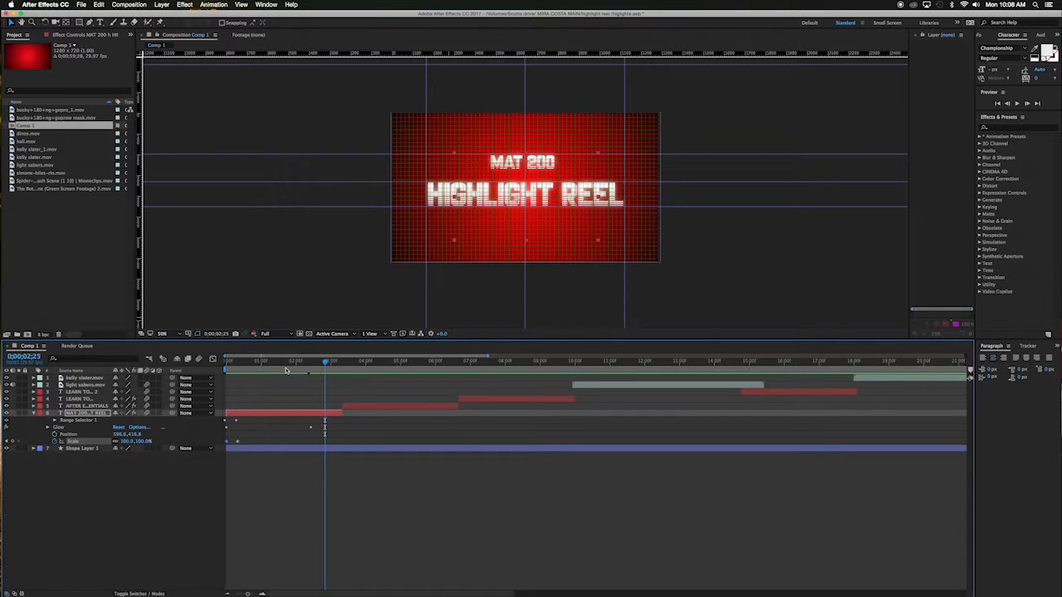
key("Page_Up")
left_click(126, 441)
type("107")
key("Return")
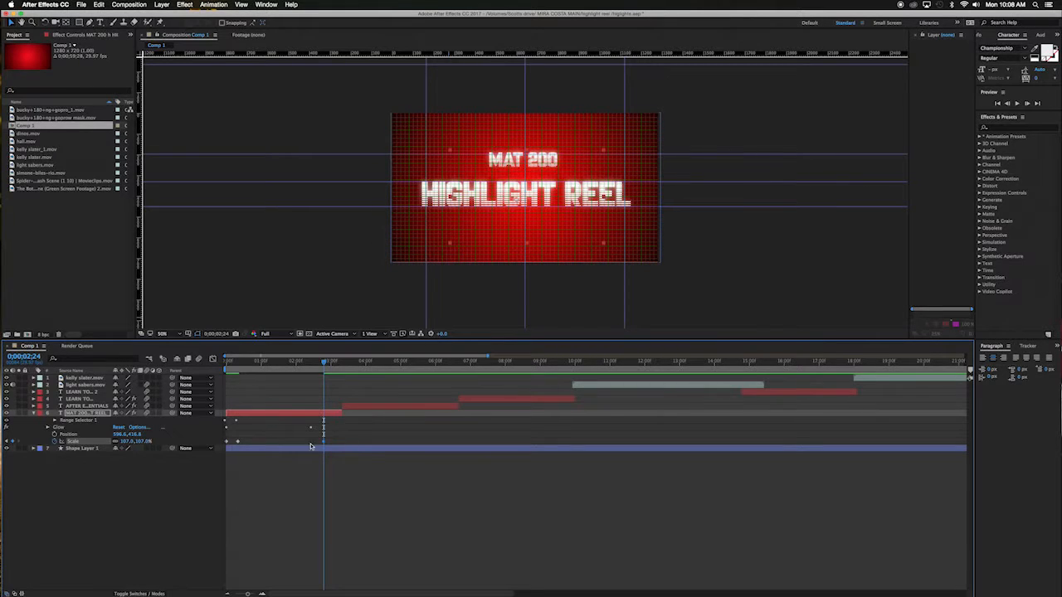
Step: At 0;00;03;09, keyframe the title's Scale at 15000%
mouse_move(323, 365)
left_mouse_down()
mouse_move(209, 371)
mouse_move(326, 383)
left_mouse_up()
left_click_drag(325, 363, 340, 365)
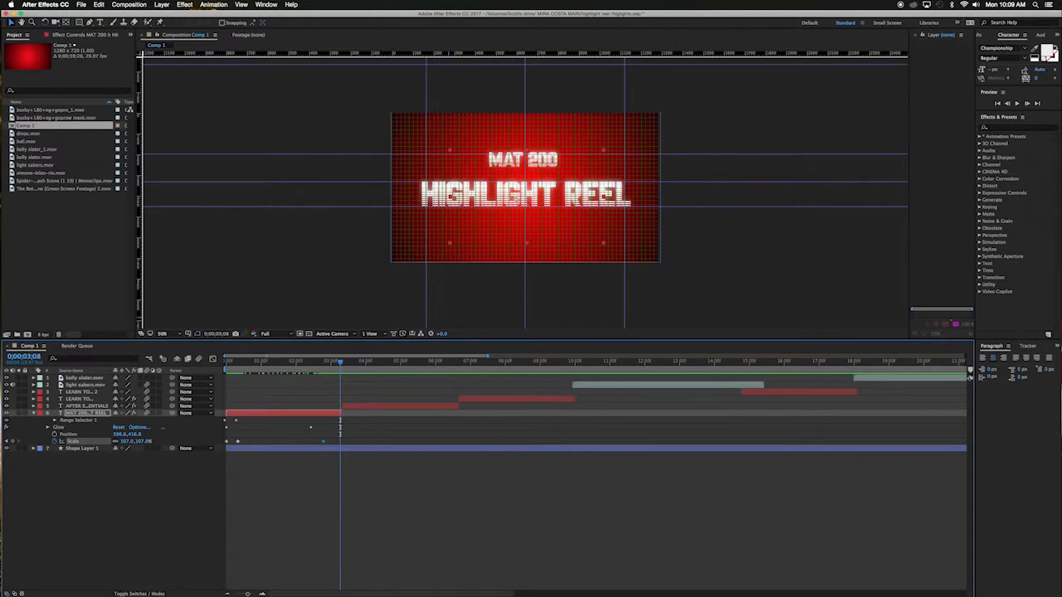
left_click(345, 364)
left_click_drag(345, 364, 341, 363)
left_click(128, 441)
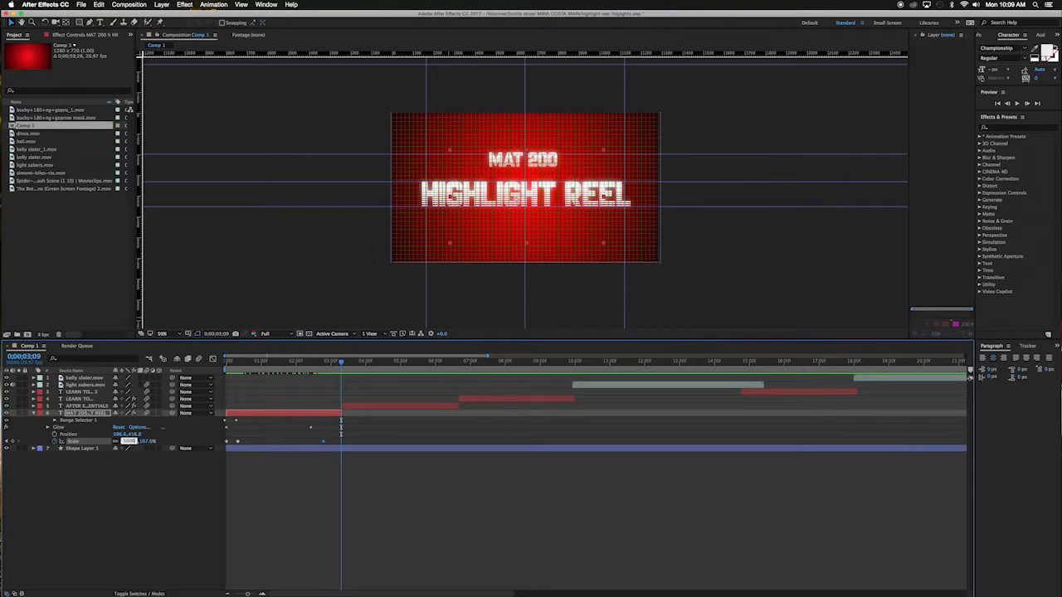
key("Return")
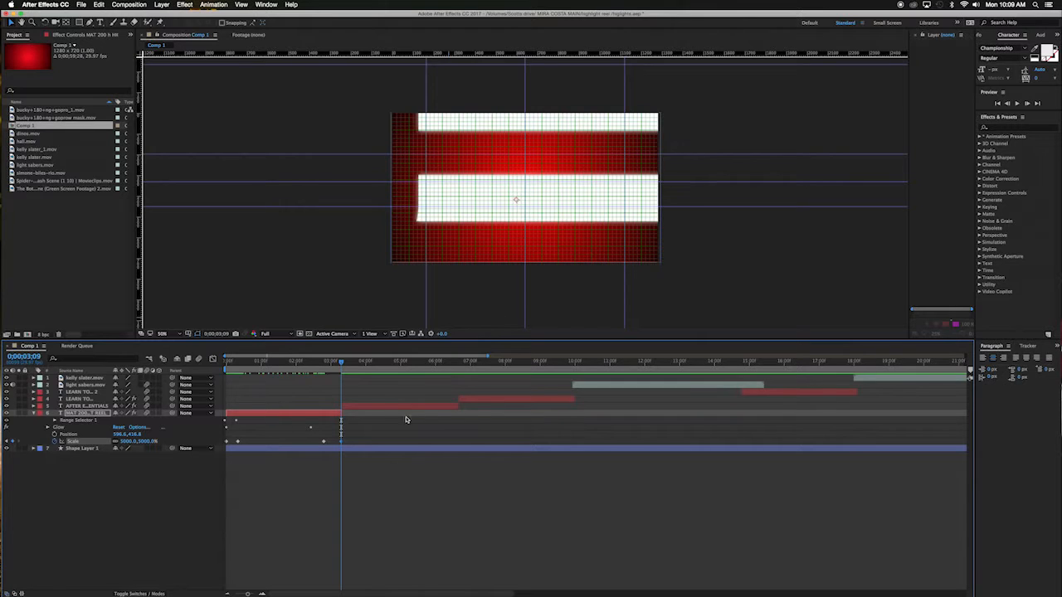
mouse_move(341, 365)
left_mouse_down()
mouse_move(323, 366)
mouse_move(341, 366)
left_mouse_up()
left_click(129, 441)
type("1000")
key("Return")
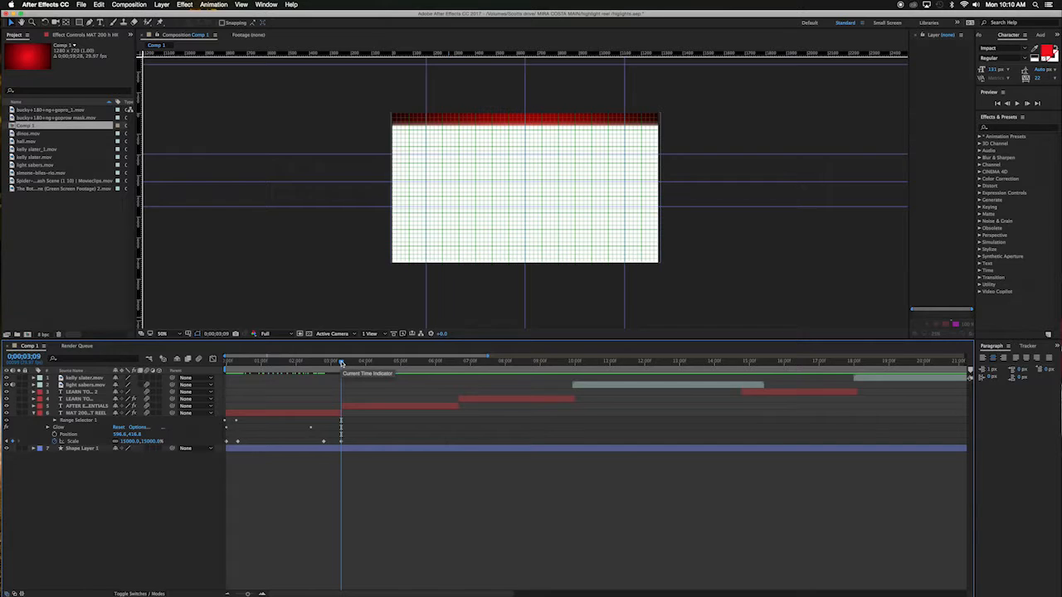
Step: Keyframe the title's Position at 0;00;02;24, then at 0;00;03;09 move the title far downward
left_click_drag(340, 363, 324, 364)
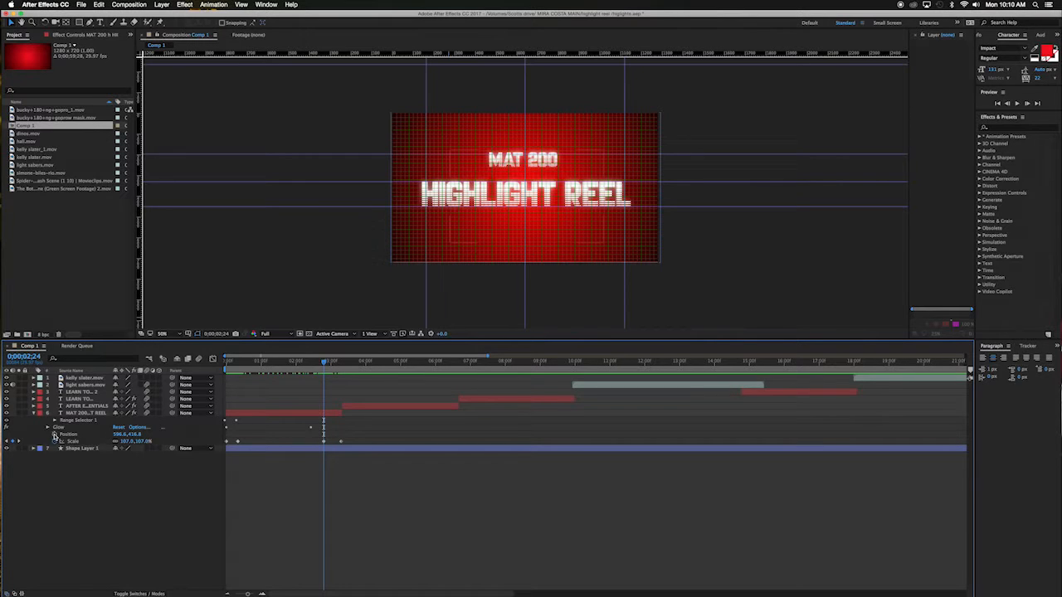
left_click(55, 437)
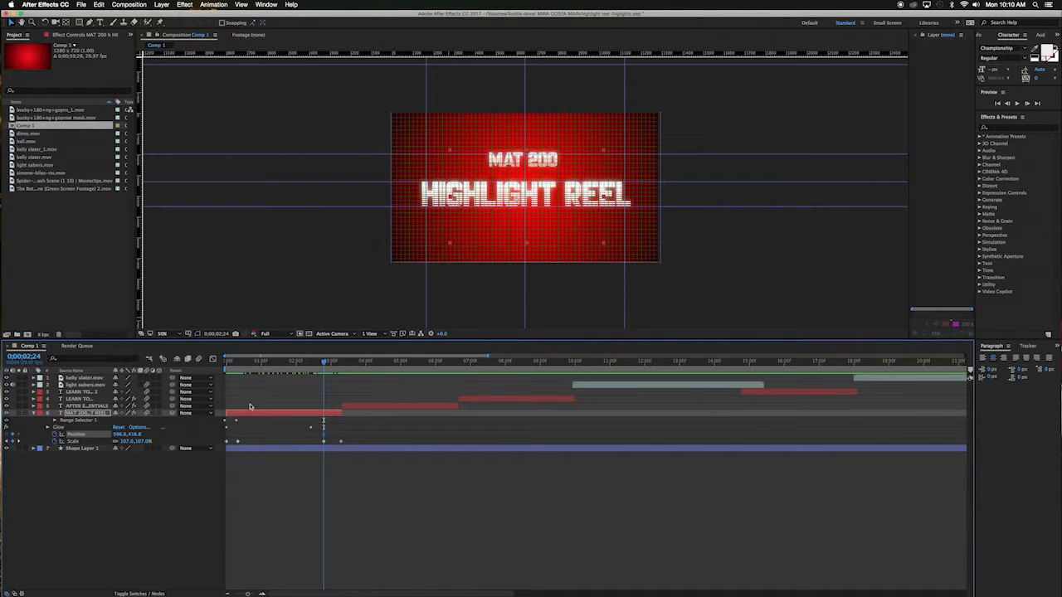
left_click_drag(323, 362, 323, 363)
left_click_drag(324, 363, 340, 362)
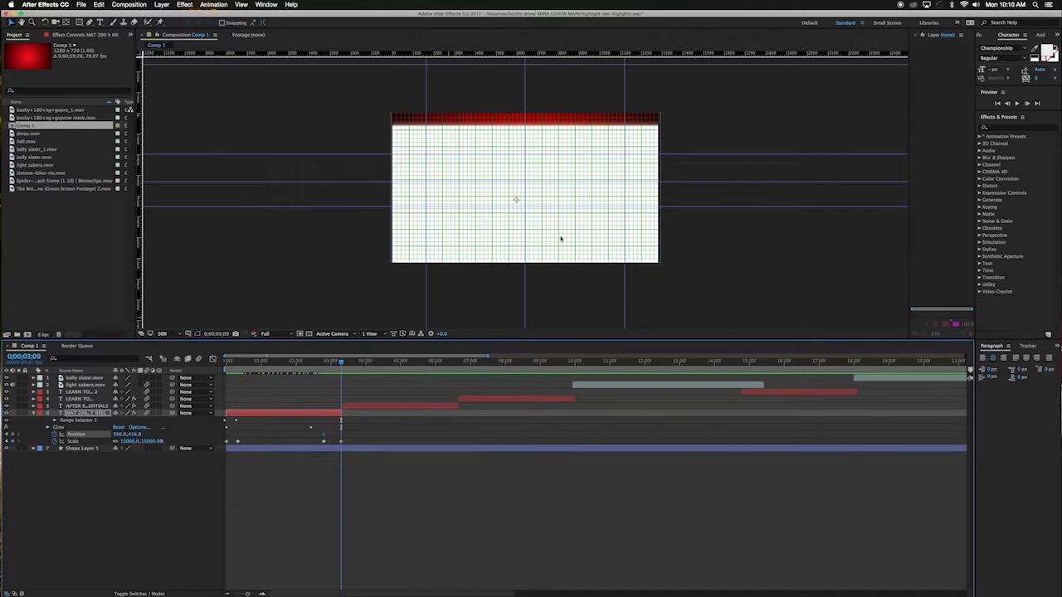
key("shift+Down")
key("shift+Down")
key("shift+Down")
key("shift+Down")
key("shift+Down")
key("shift+Down")
key("shift+Down")
key("shift+Down")
key("shift+Down")
key("shift+Down")
key("shift+Down")
key("shift+Down")
key("shift+Down")
key("shift+Down")
key("shift+Down")
key("shift+Down")
key("shift+Down")
key("shift+Down")
key("shift+Down")
key("shift+Down")
key("shift+Down")
key("shift+Down")
key("shift+Down")
key("shift+Down")
key("shift+Down")
key("shift+Down")
key("shift+Down")
key("shift+Down")
key("shift+Down")
key("shift+Down")
key("shift+Down")
key("shift+Down")
key("shift+Down")
key("shift+Down")
key("shift+Down")
key("shift+Down")
key("shift+Down")
key("shift+Down")
key("shift+Down")
key("shift+Down")
key("shift+Down")
key("shift+Down")
key("shift+Down")
key("shift+Down")
key("shift+Down")
key("shift+Down")
key("shift+Down")
key("shift+Down")
key("shift+Down")
key("shift+Down")
key("shift+Down")
key("shift+Down")
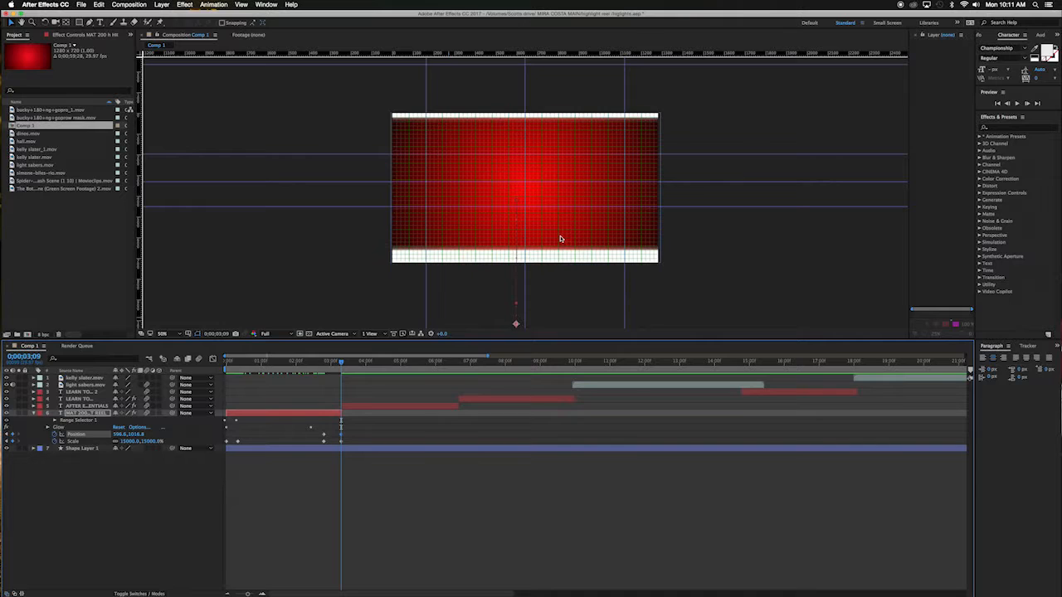
key("shift+Down")
key("shift+Down")
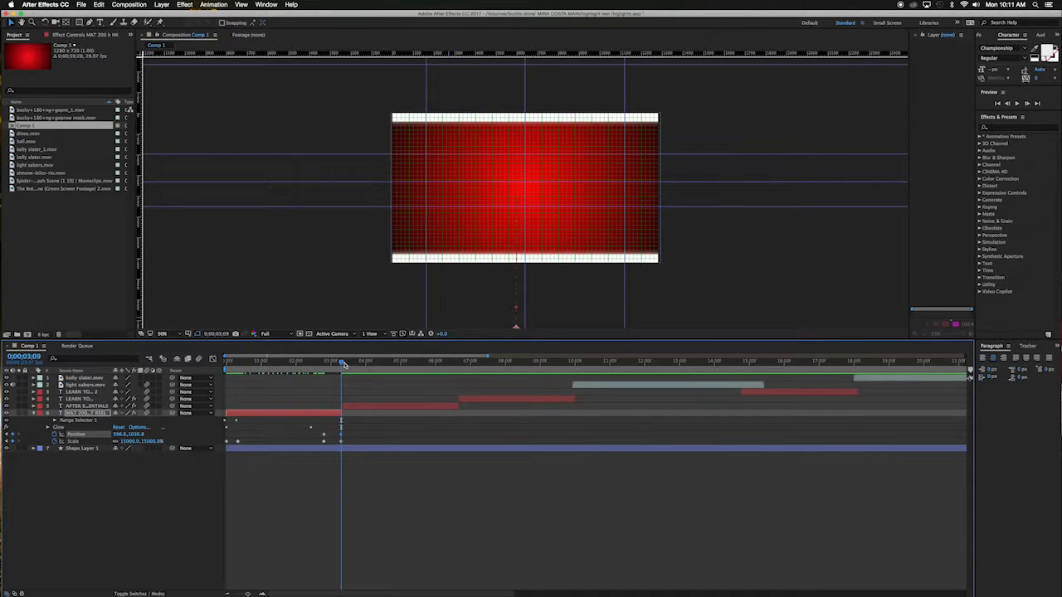
Step: Shift the AFTER E…ENTIALS and LEARN TO layer bars later in the timeline
left_click_drag(340, 363, 298, 368)
left_click(430, 408)
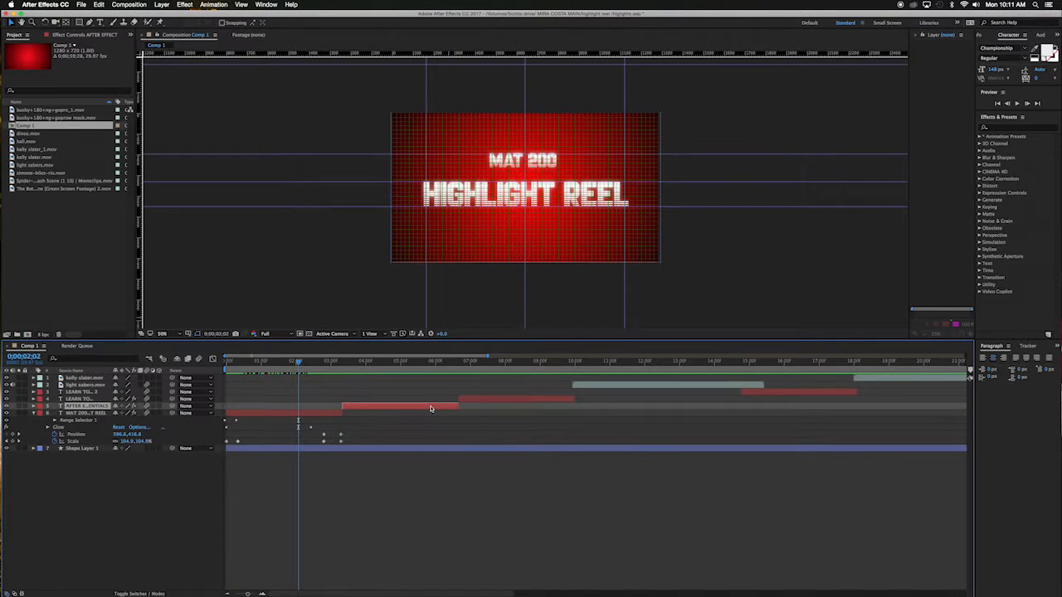
left_click_drag(426, 409, 539, 412)
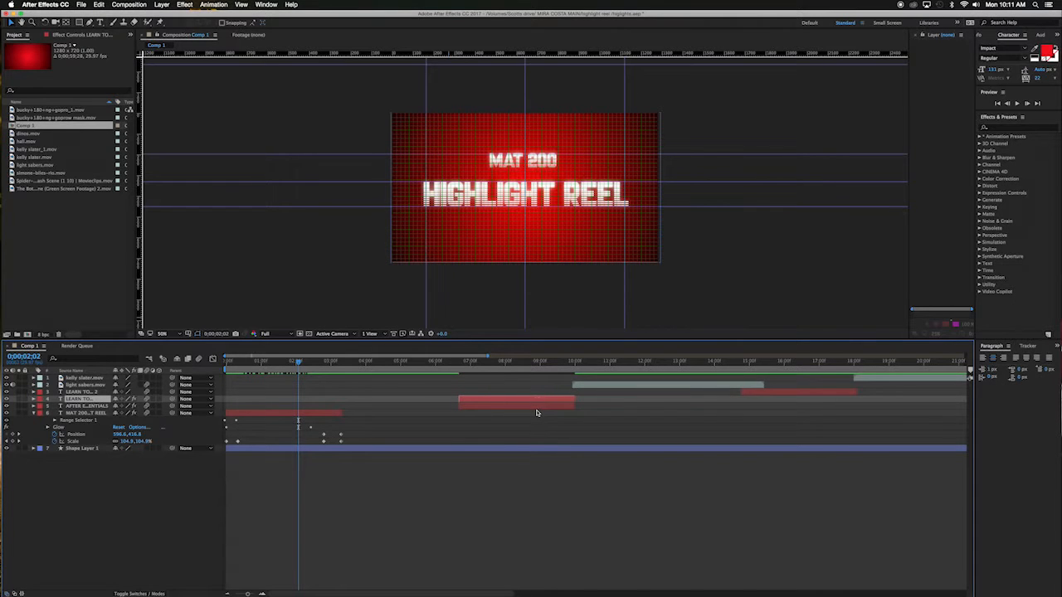
left_click(100, 406)
left_click_drag(470, 412, 576, 407)
Step: Duplicate the MAT 200 HIGHLIGHT REEL title layer and move the copy to start where the original ends
left_click(328, 414)
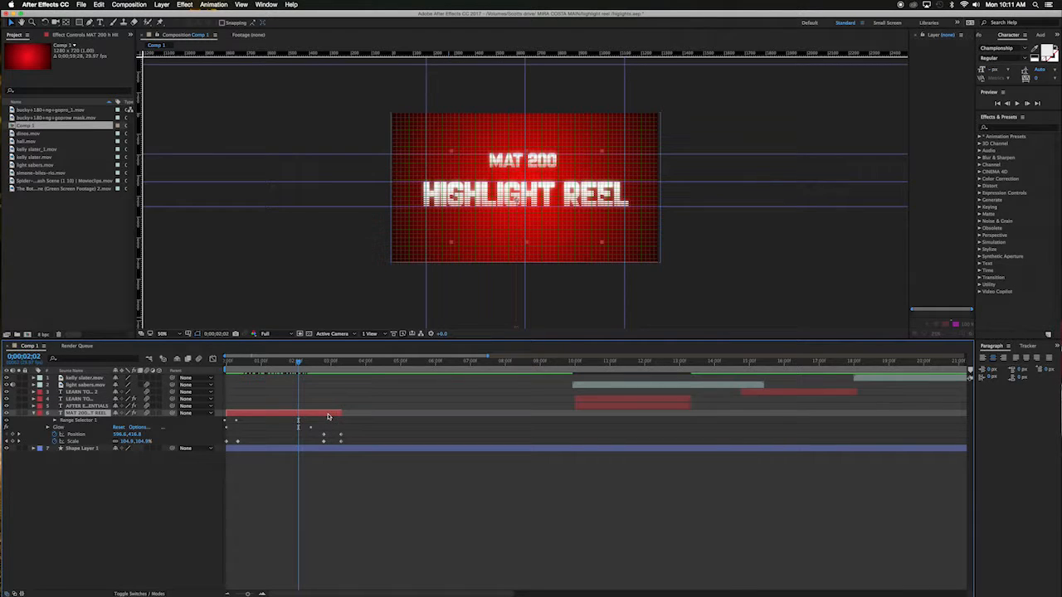
key("super+d")
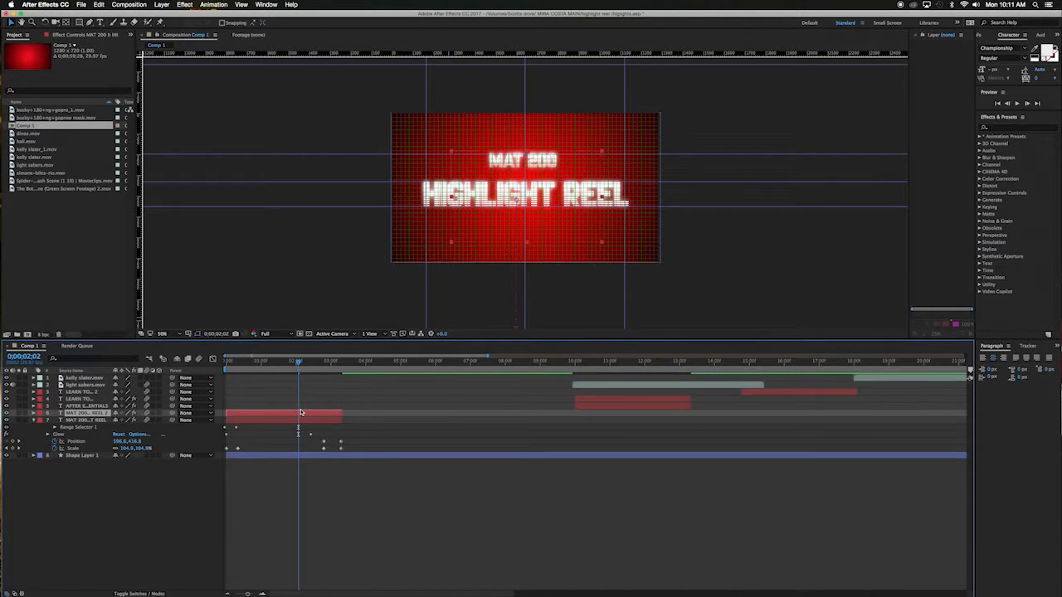
left_click_drag(294, 415, 410, 419)
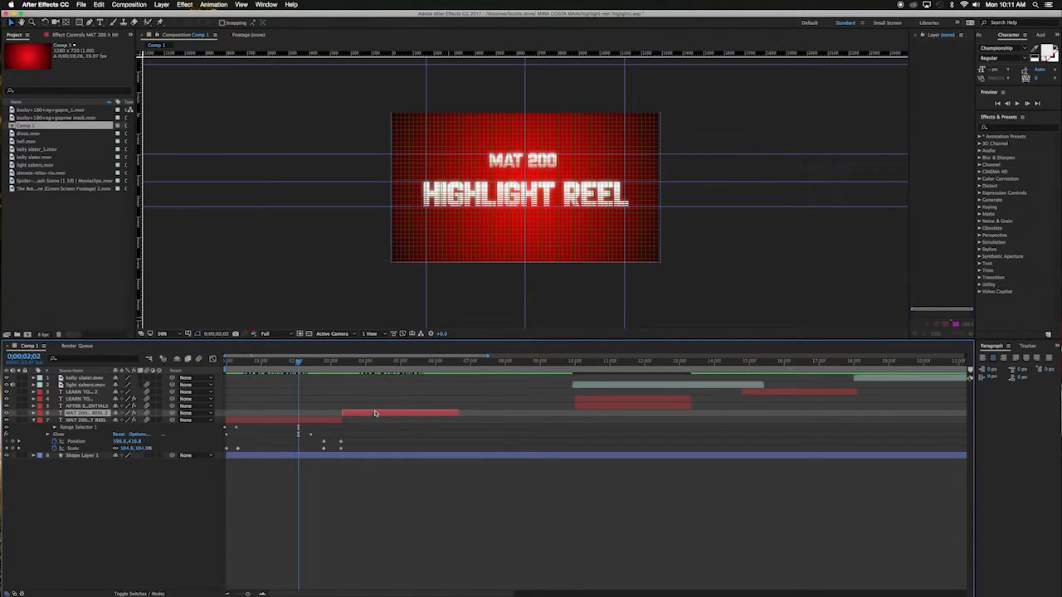
key("u")
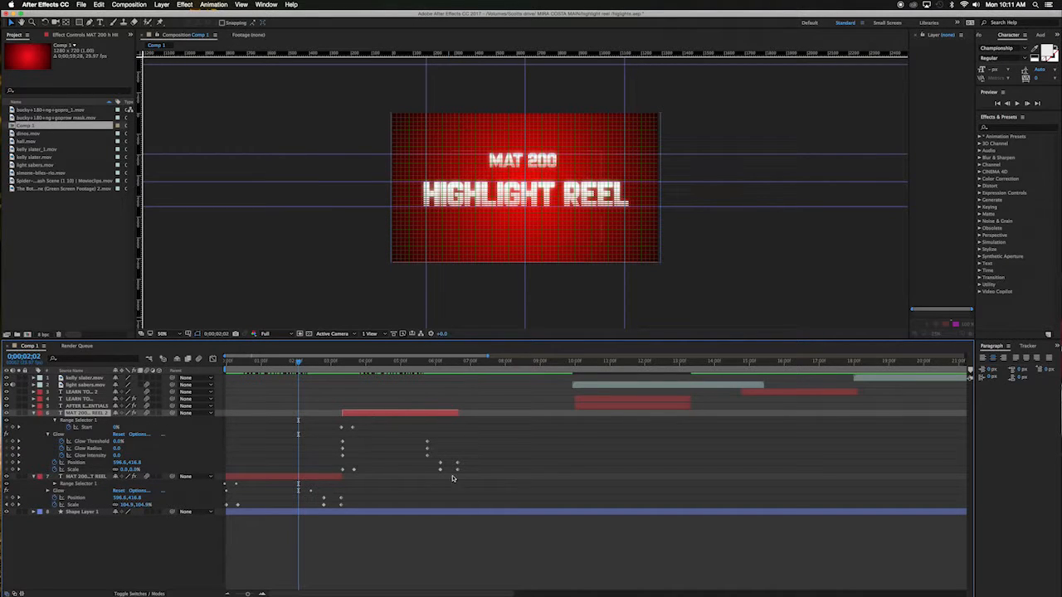
left_click(56, 421)
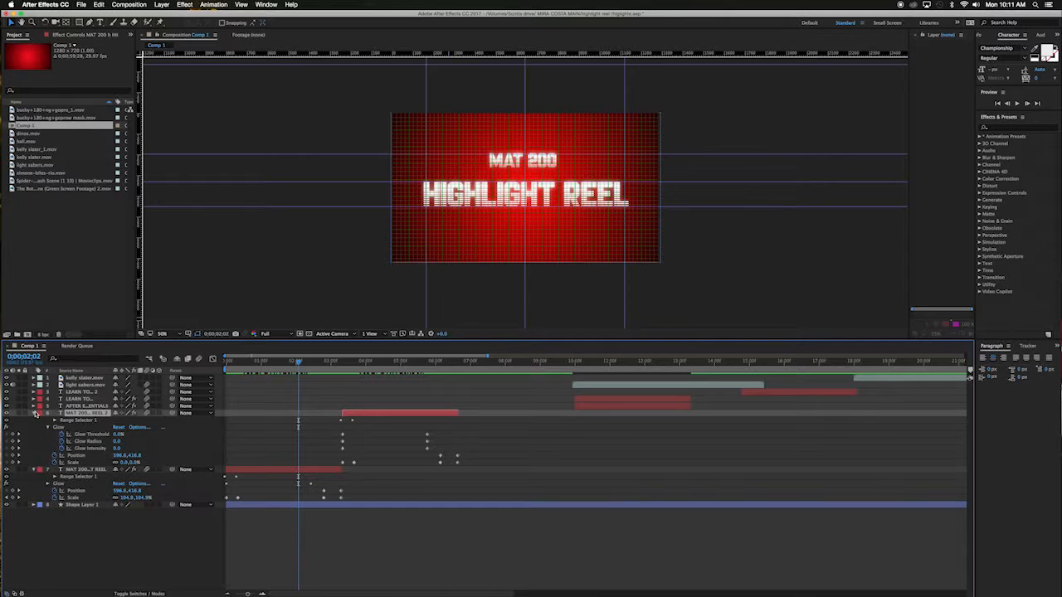
left_click(52, 428)
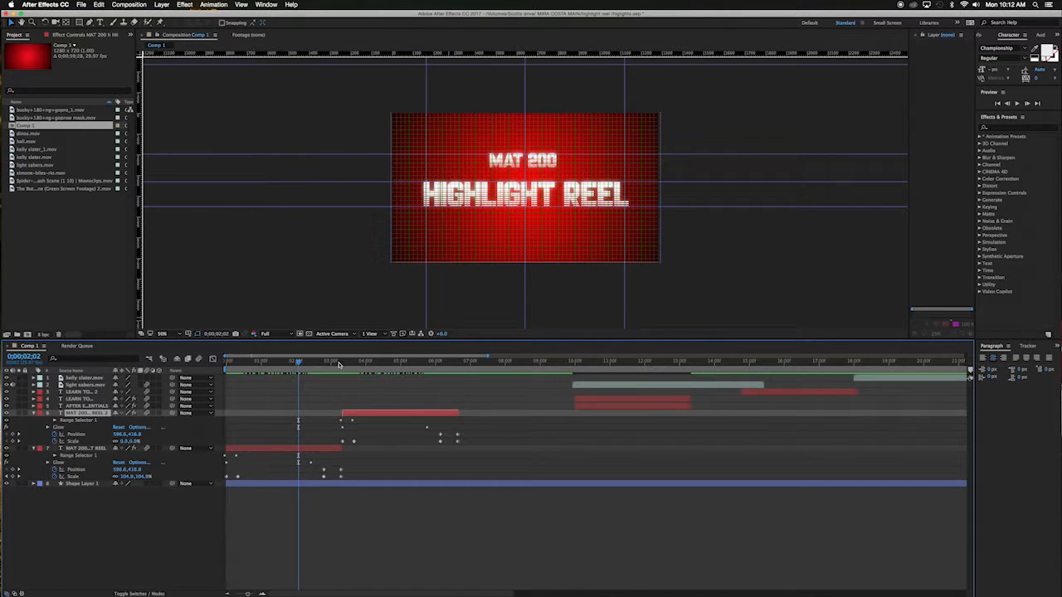
Step: Switch to the Type tool and turn off the composition grid display
left_click_drag(298, 361, 361, 365)
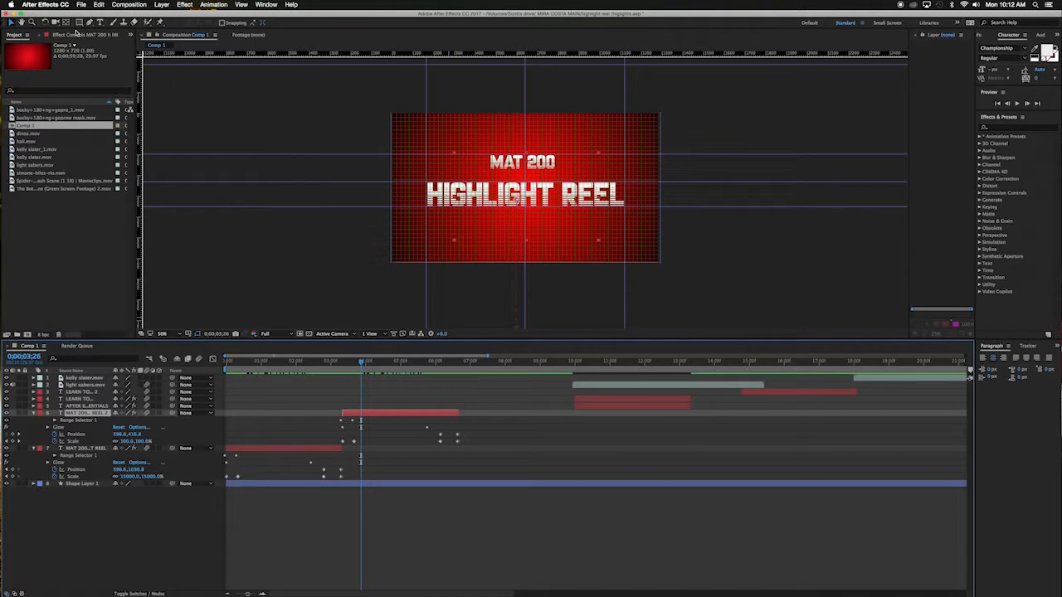
left_click(100, 23)
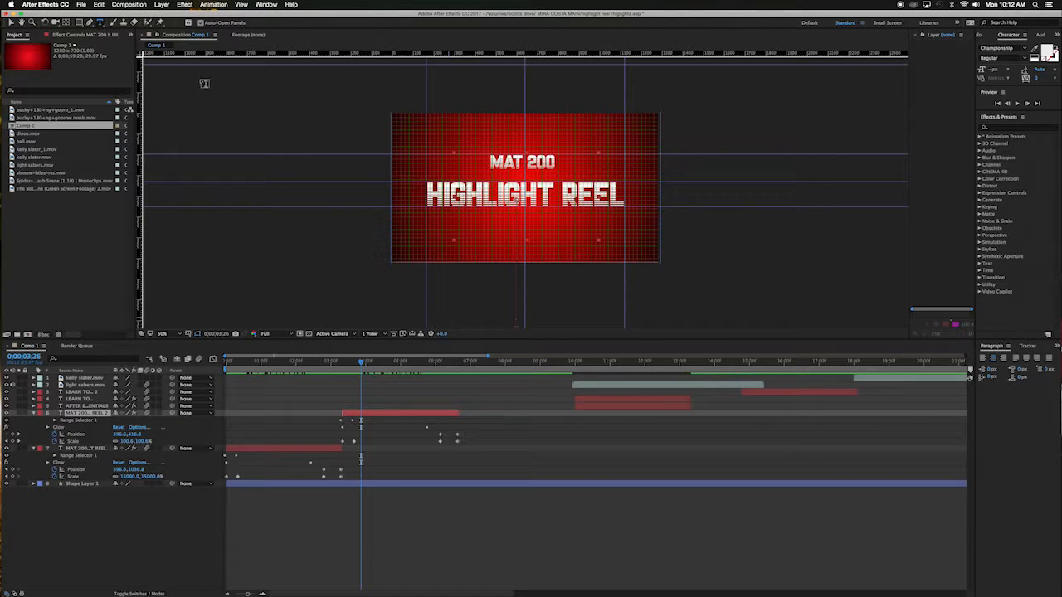
left_click(379, 422)
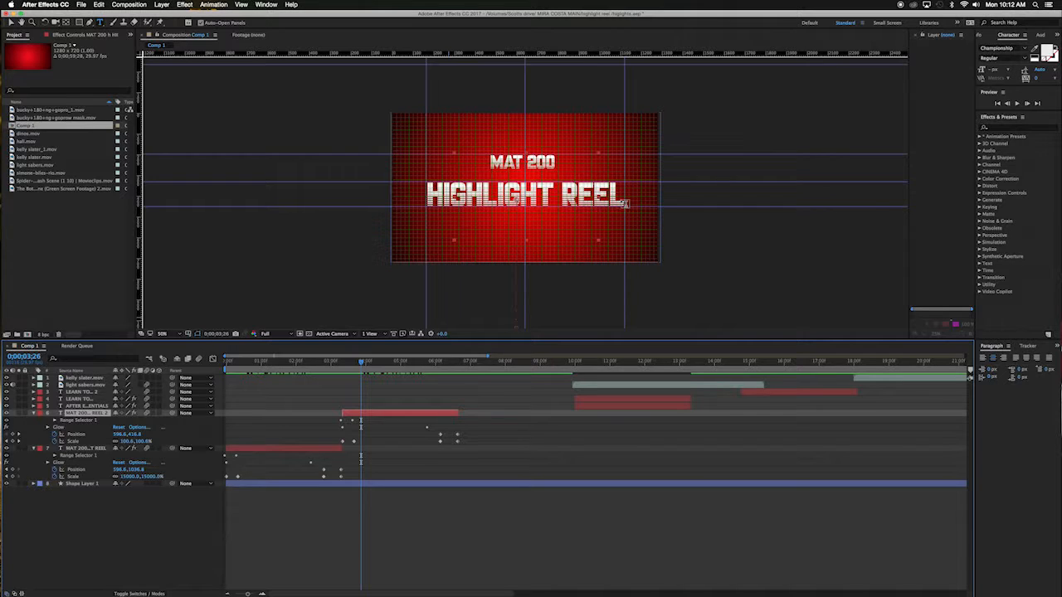
left_click(241, 5)
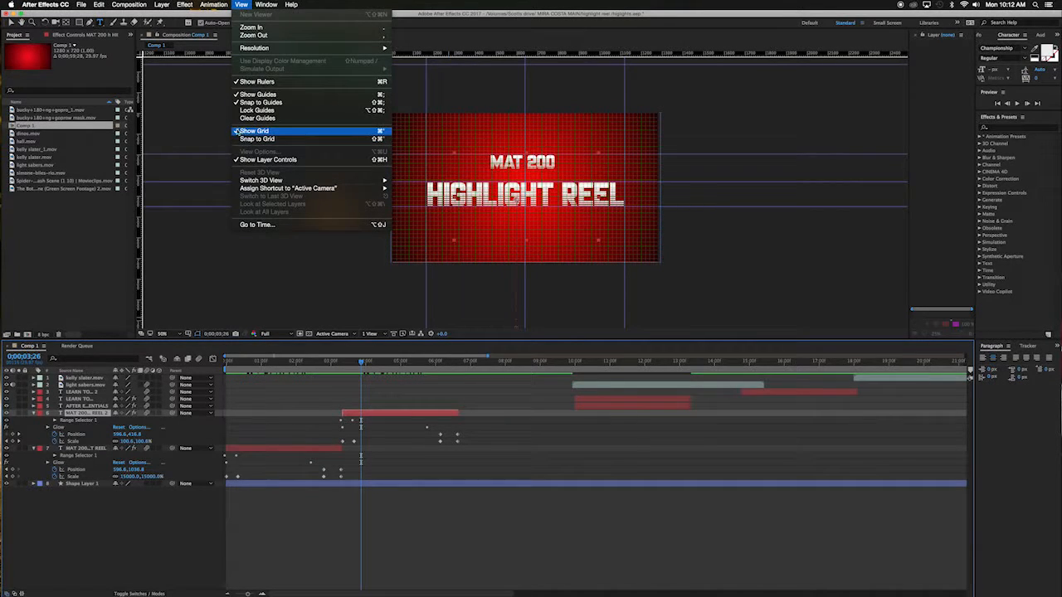
left_click(253, 132)
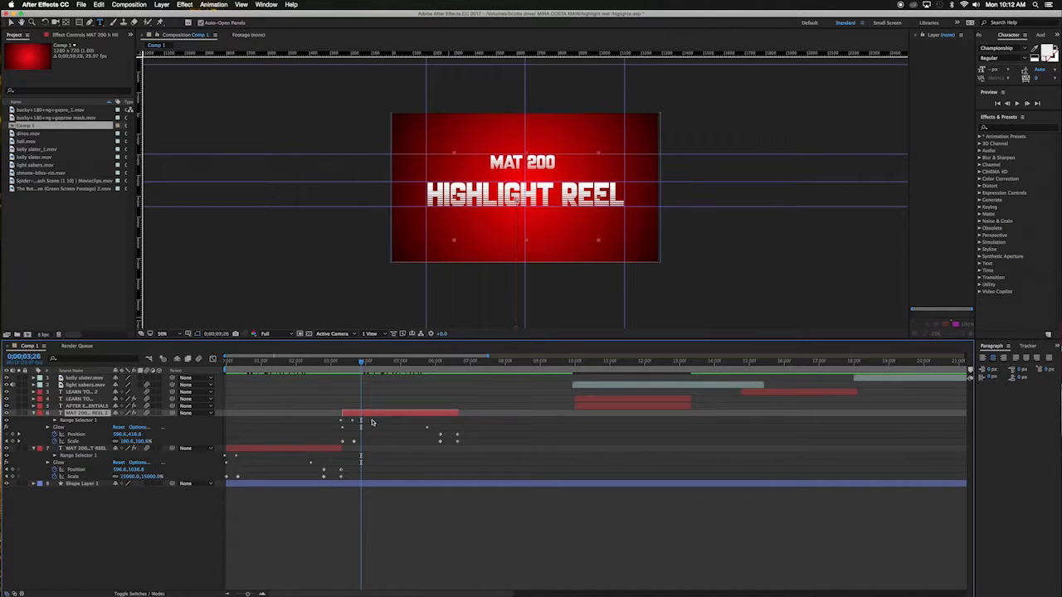
Step: Replace the copy's HIGHLIGHT text with AFTER EFFECT
left_click_drag(602, 195, 424, 194)
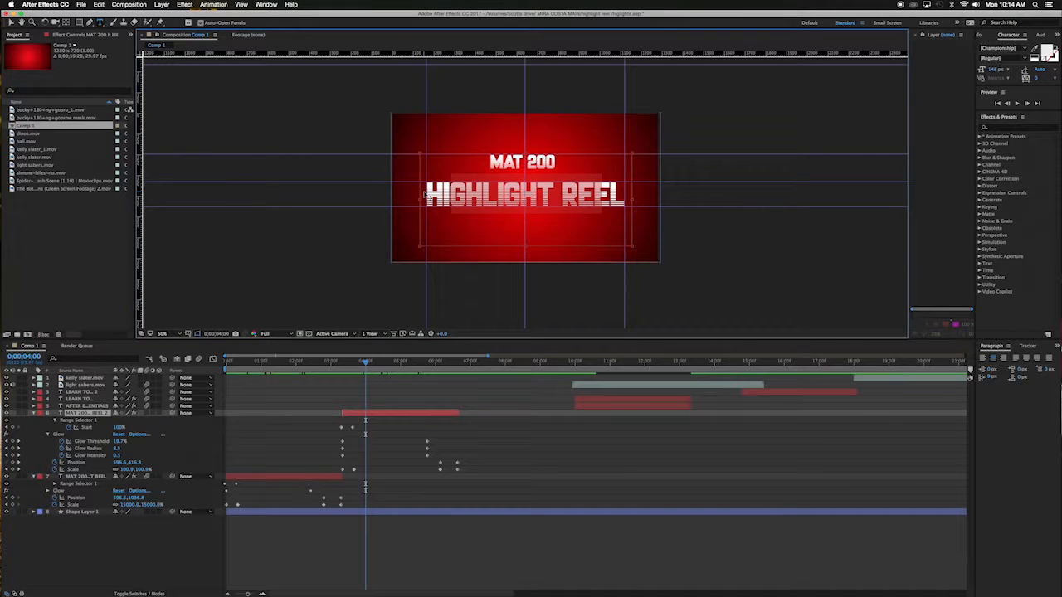
type("A")
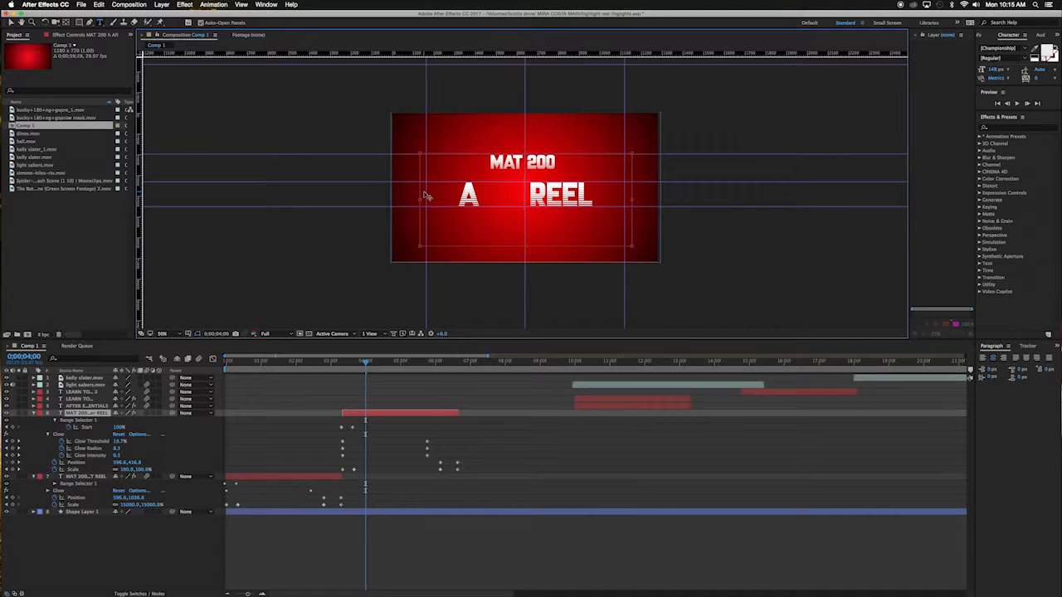
key("BackSpace")
key("BackSpace")
key("BackSpace")
key("BackSpace")
key("BackSpace")
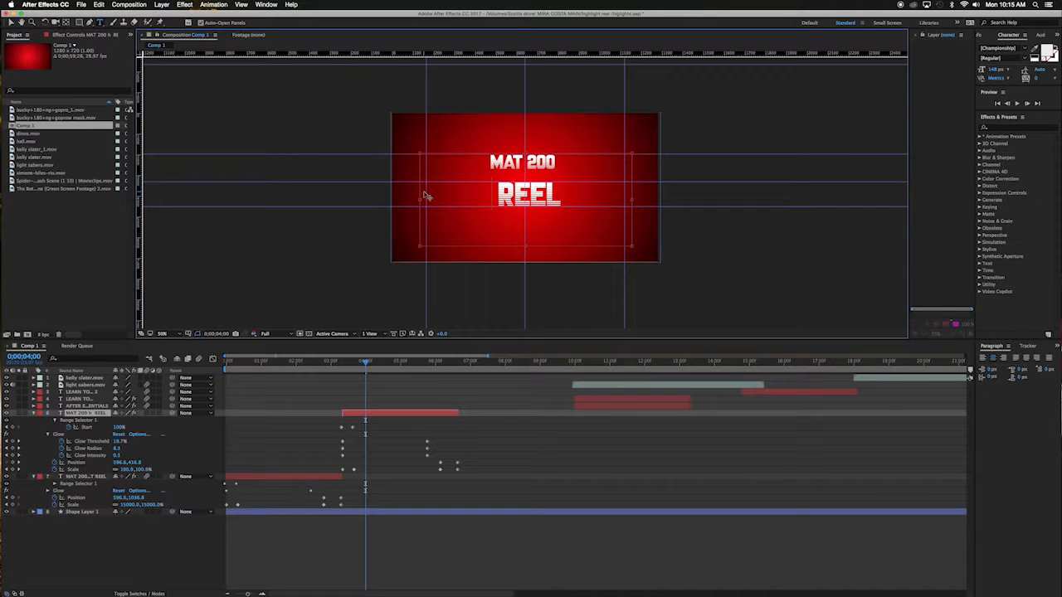
type("AFTER ")
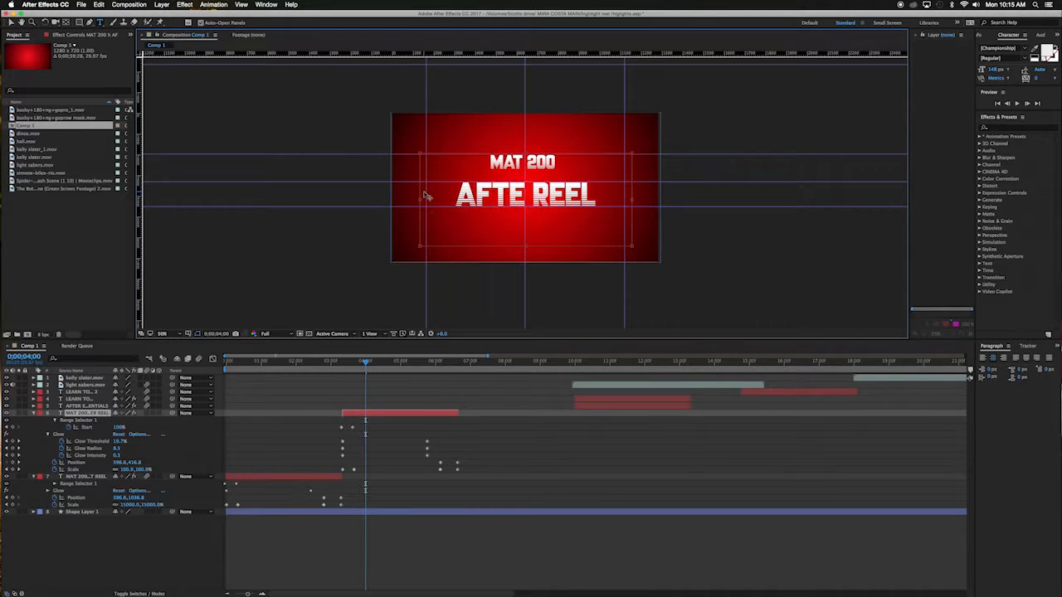
type("EFFECT")
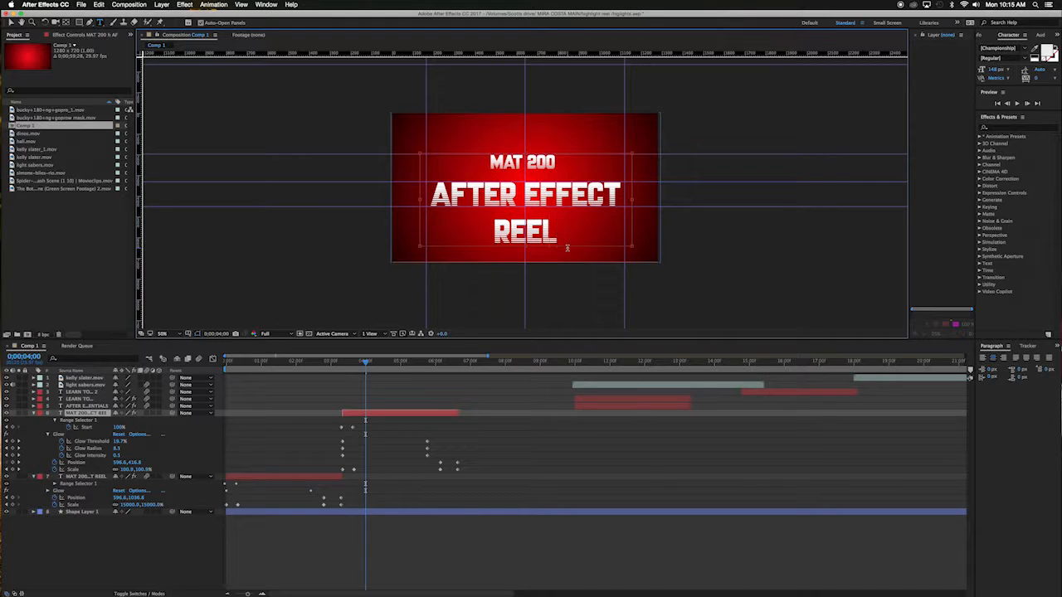
Step: Edit the copy's remaining lines to read LEARN above and ESSENTIALS below AFTER EFFECT
key("BackSpace")
key("BackSpace")
key("BackSpace")
key("BackSpace")
key("BackSpace")
key("BackSpace")
key("BackSpace")
key("BackSpace")
key("BackSpace")
key("BackSpace")
key("BackSpace")
key("BackSpace")
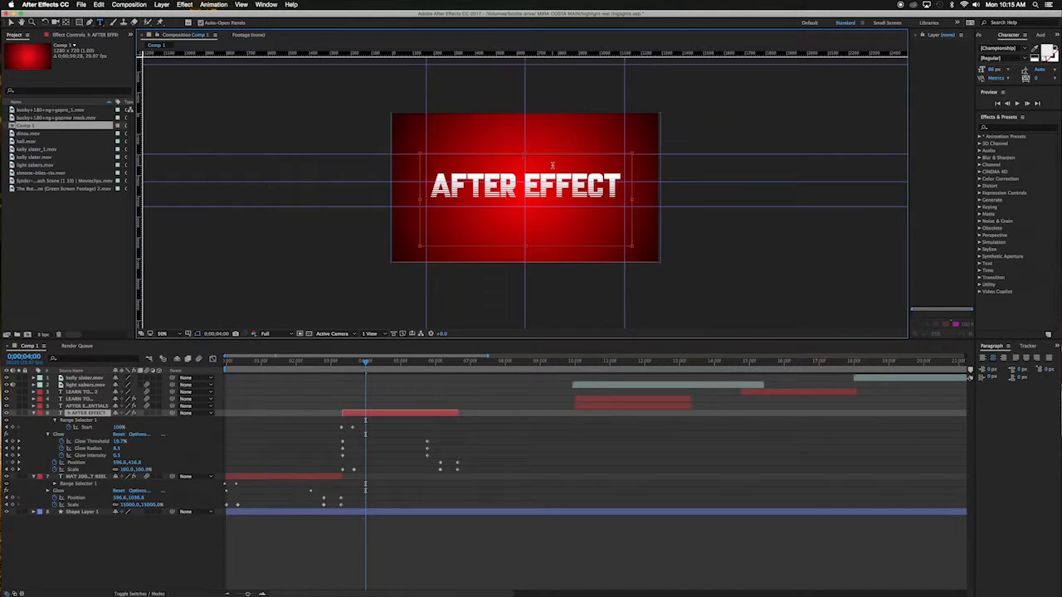
type("LEARN")
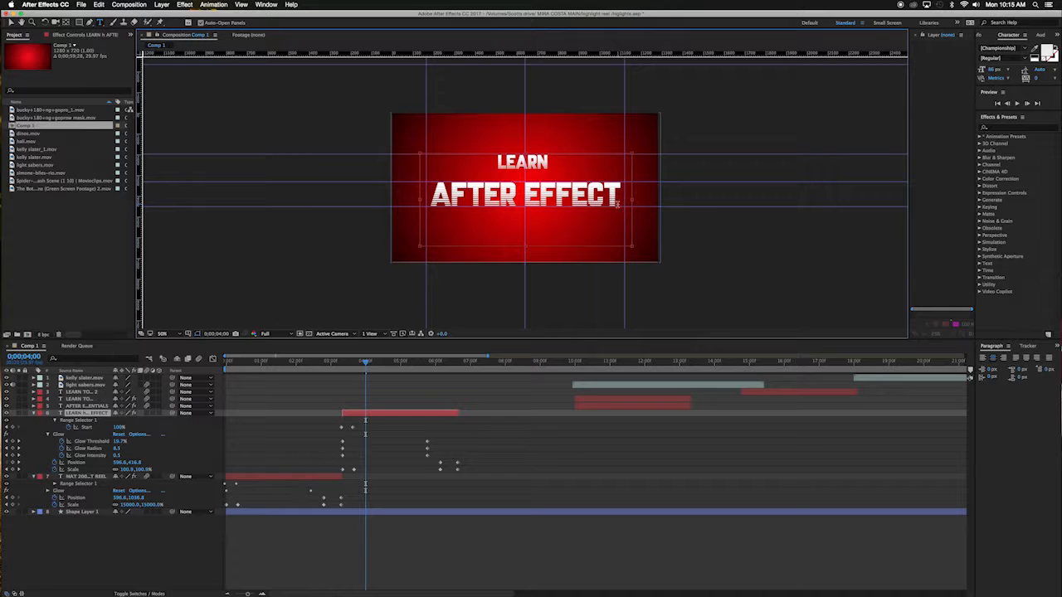
type("ESS")
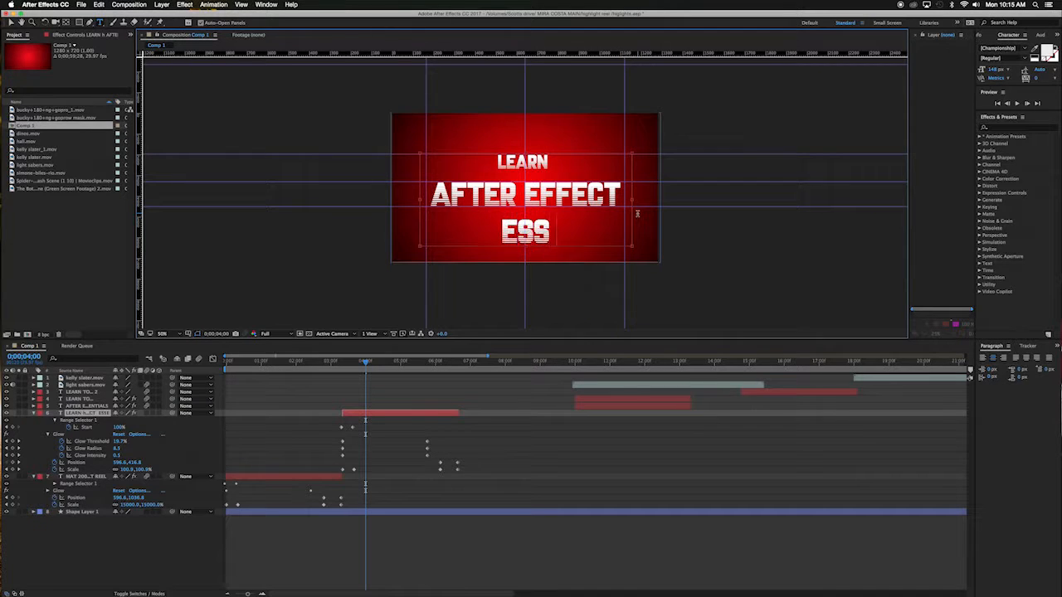
type("ENTIALS")
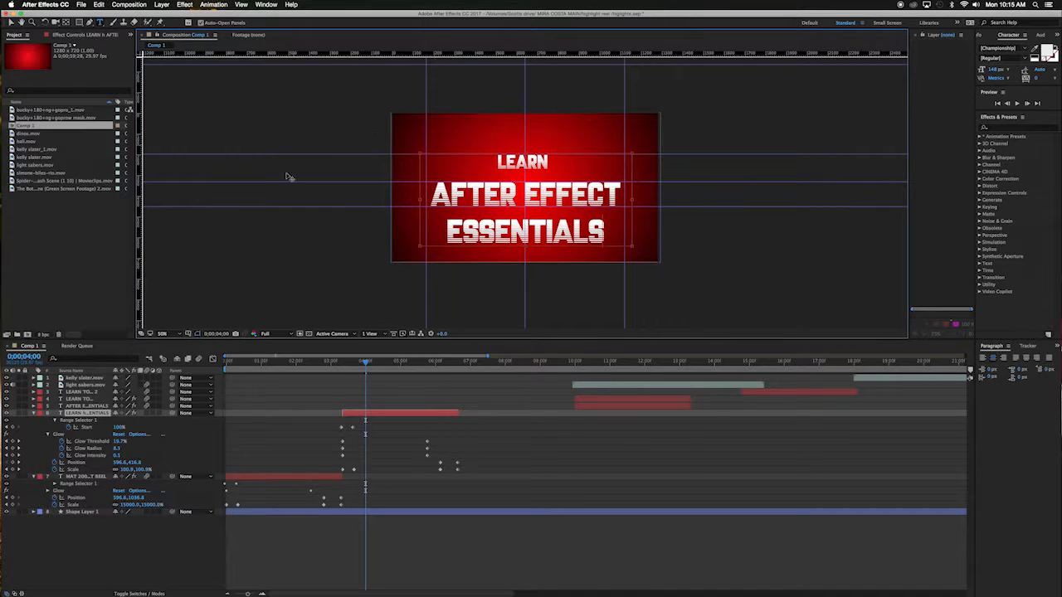
Step: Preview the new title's animation from about 0;00;03;01
left_click_drag(359, 363, 332, 362)
key("space")
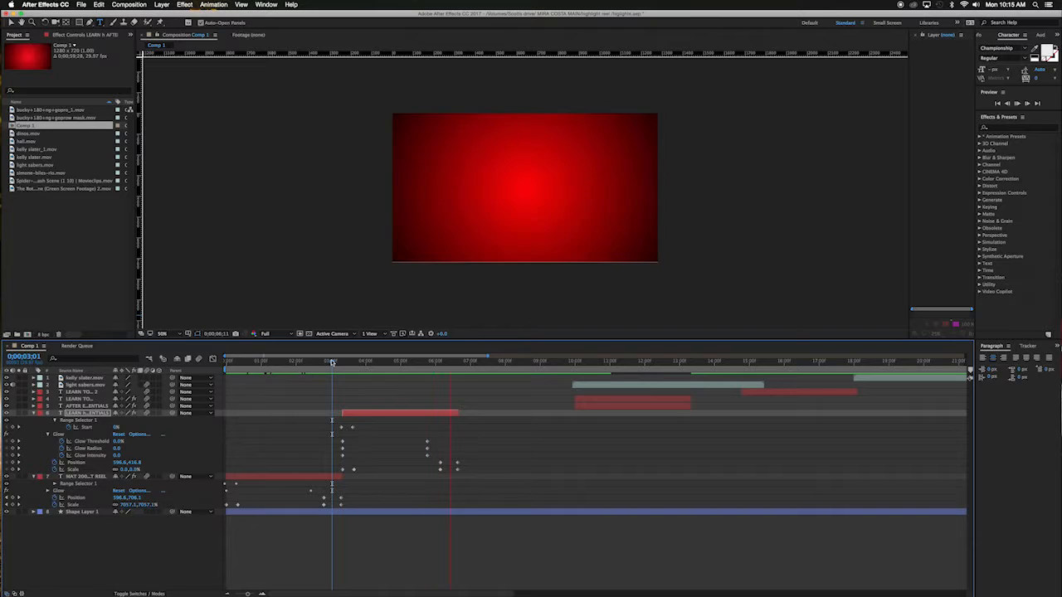
key("space")
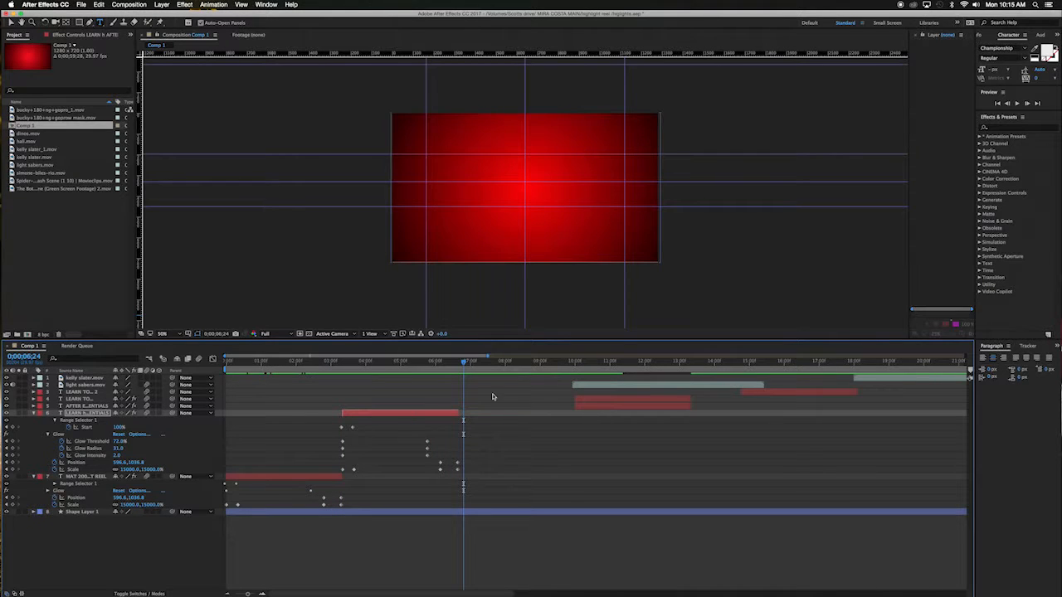
Step: At 0;00;06;04, add a Position keyframe and move the LEARN AFTER EFFECT ESSENTIALS text slightly upward
left_click_drag(466, 363, 355, 366)
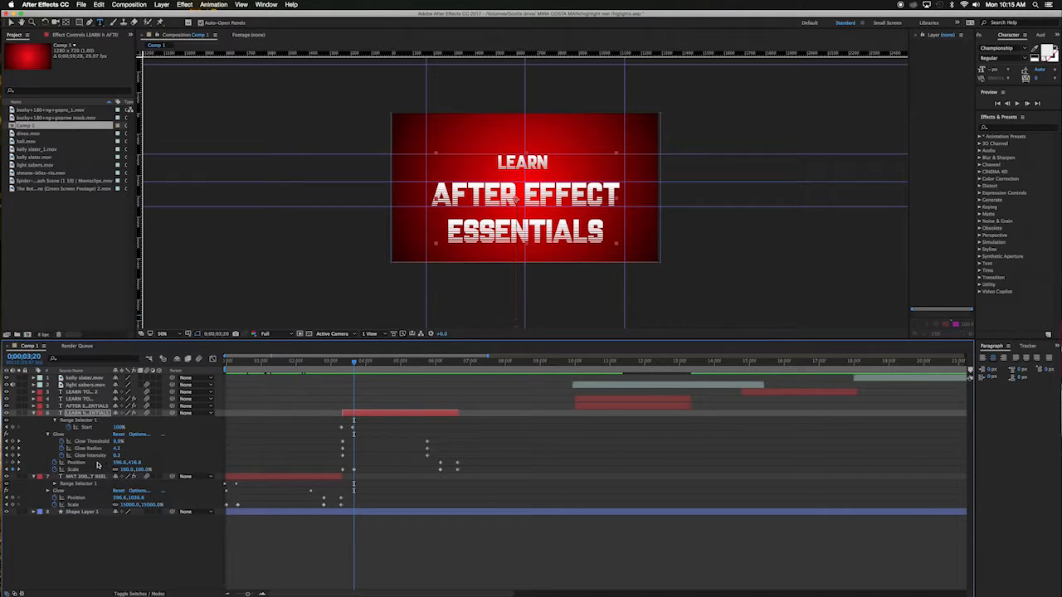
left_click_drag(355, 365, 440, 373)
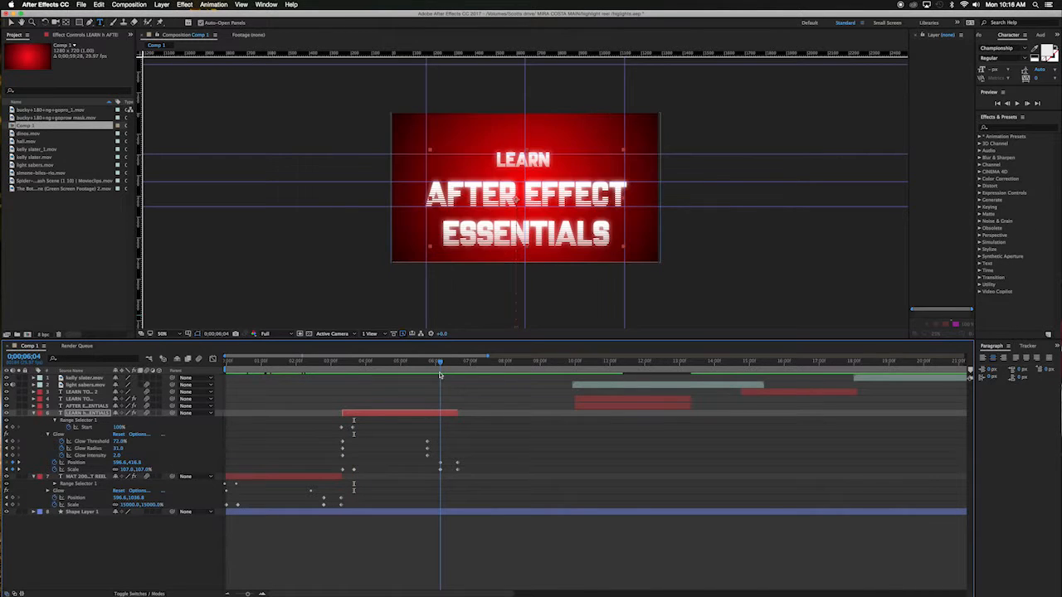
left_click(19, 462)
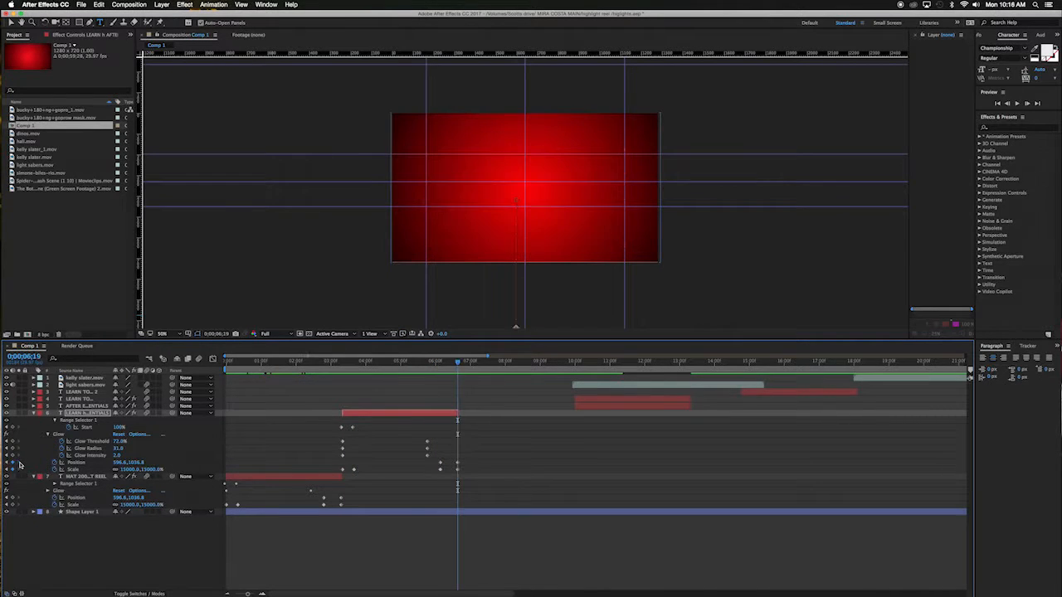
left_click(6, 463)
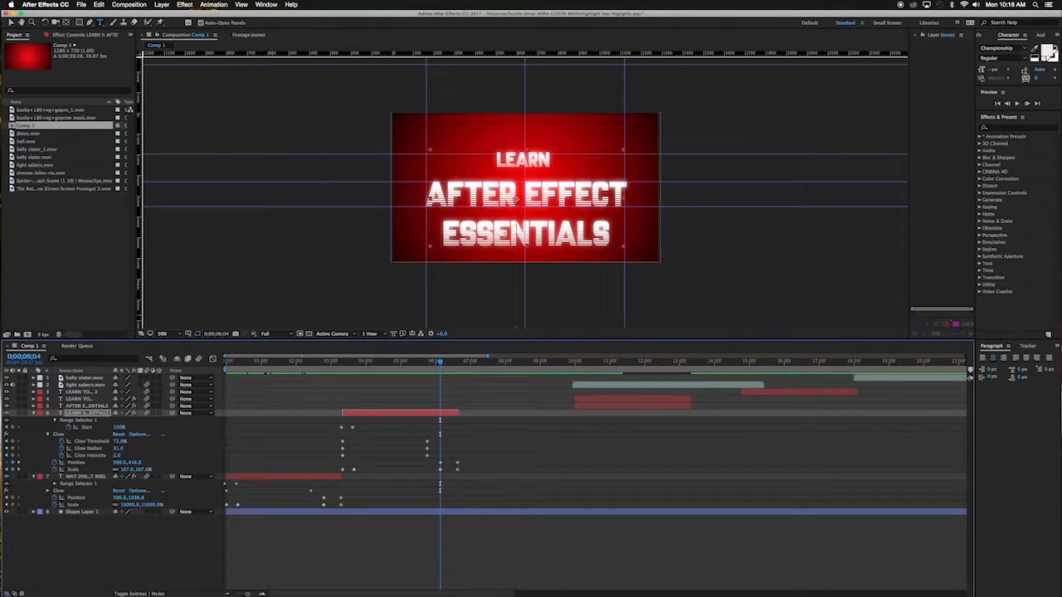
key("v")
mouse_move(516, 201)
left_mouse_down()
mouse_move(518, 216)
mouse_move(515, 187)
left_mouse_up()
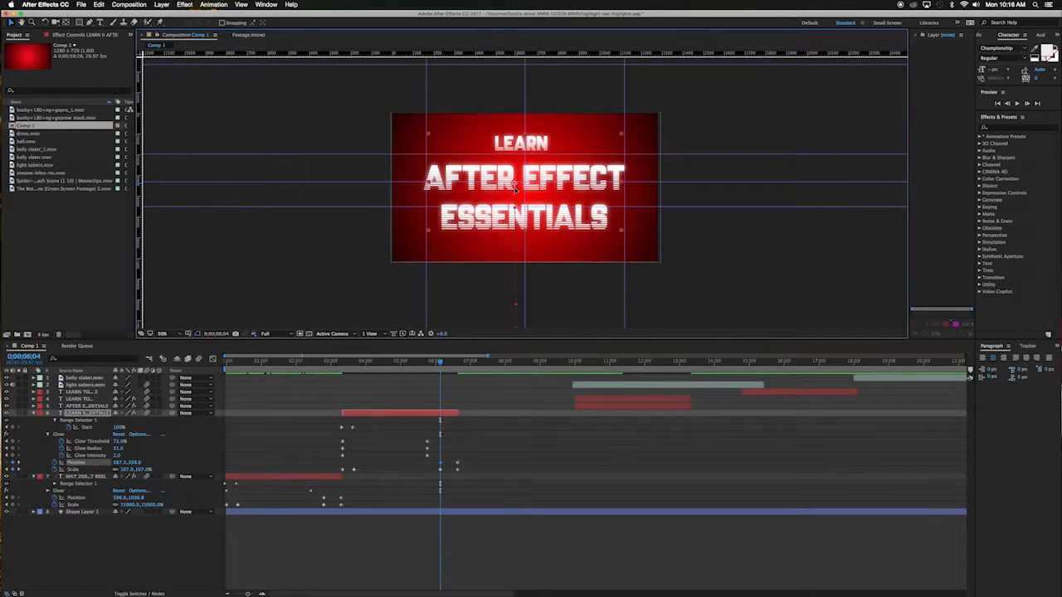
left_click_drag(514, 187, 516, 191)
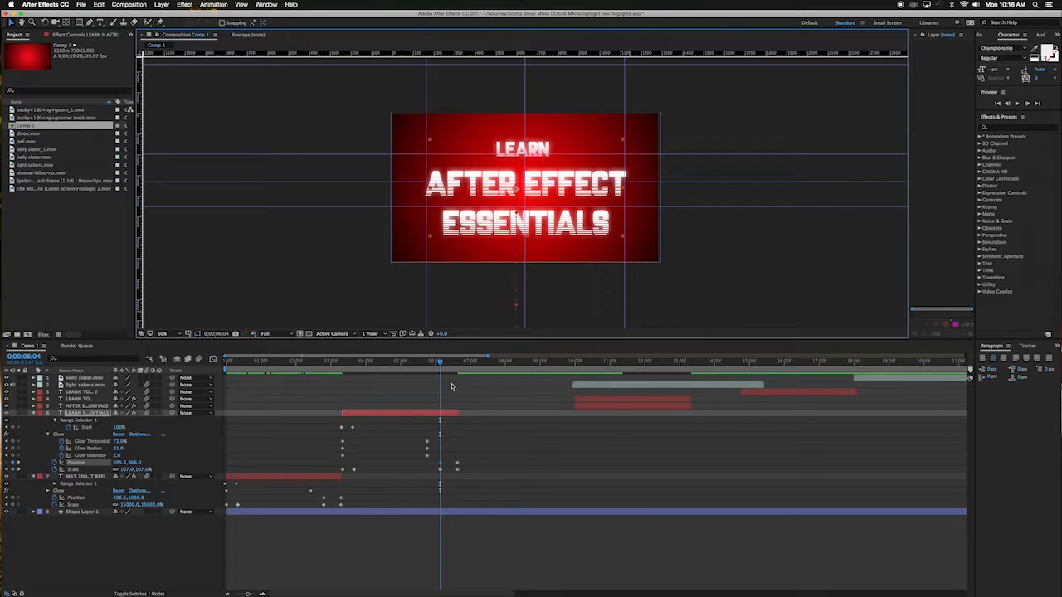
Step: Play back the animation around the end of the LEARN title layer
left_click_drag(439, 363, 414, 370)
key("space")
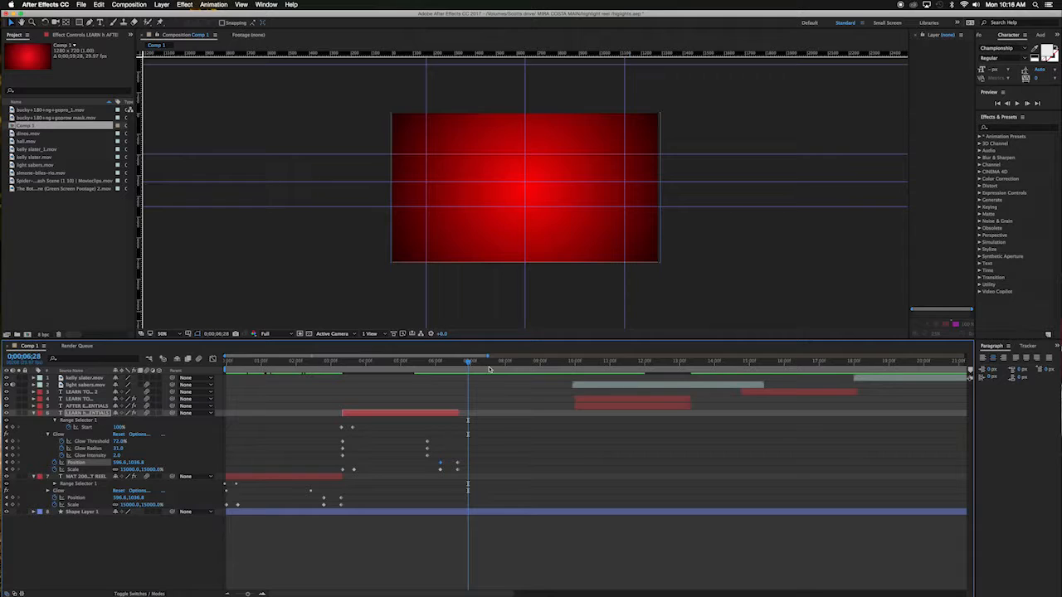
left_click_drag(469, 364, 463, 365)
Step: Duplicate the LEARN AFTER EFFECT ESSENTIALS layer and move the copy to start where the original ends
key("u")
left_click(403, 414)
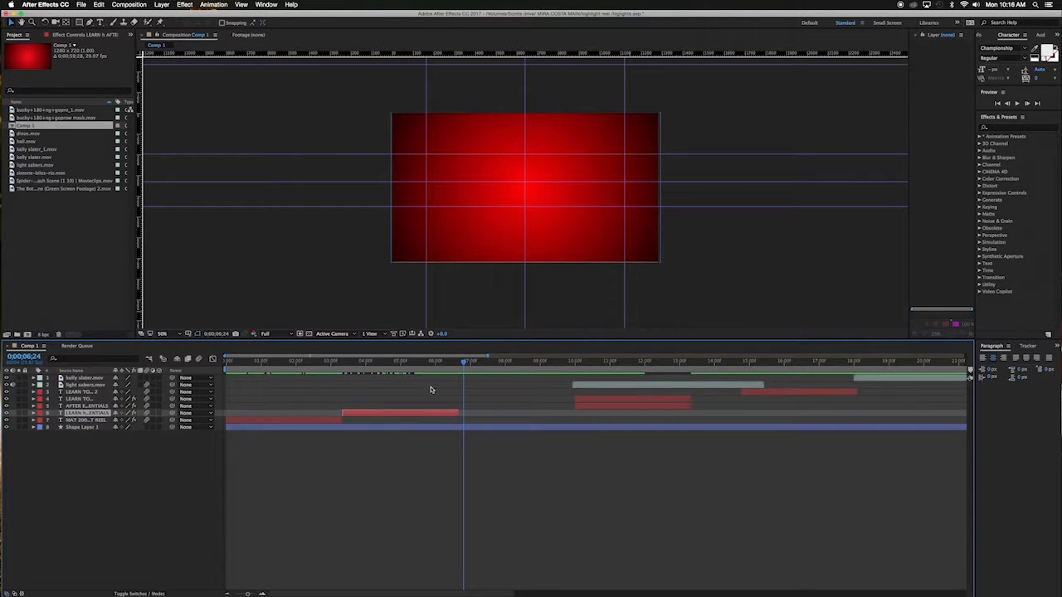
key("super+d")
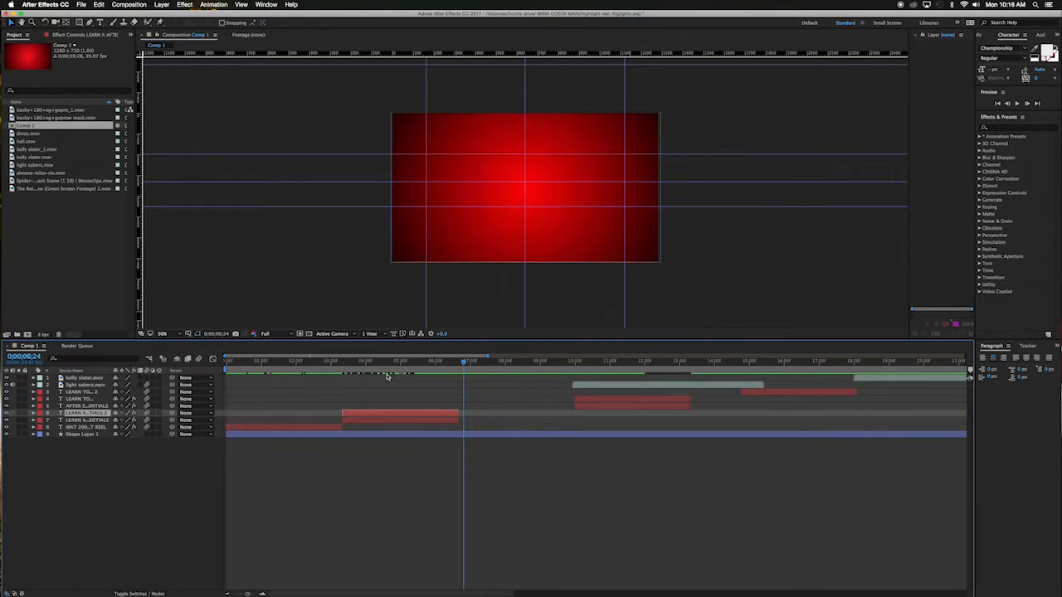
left_click_drag(391, 415, 505, 418)
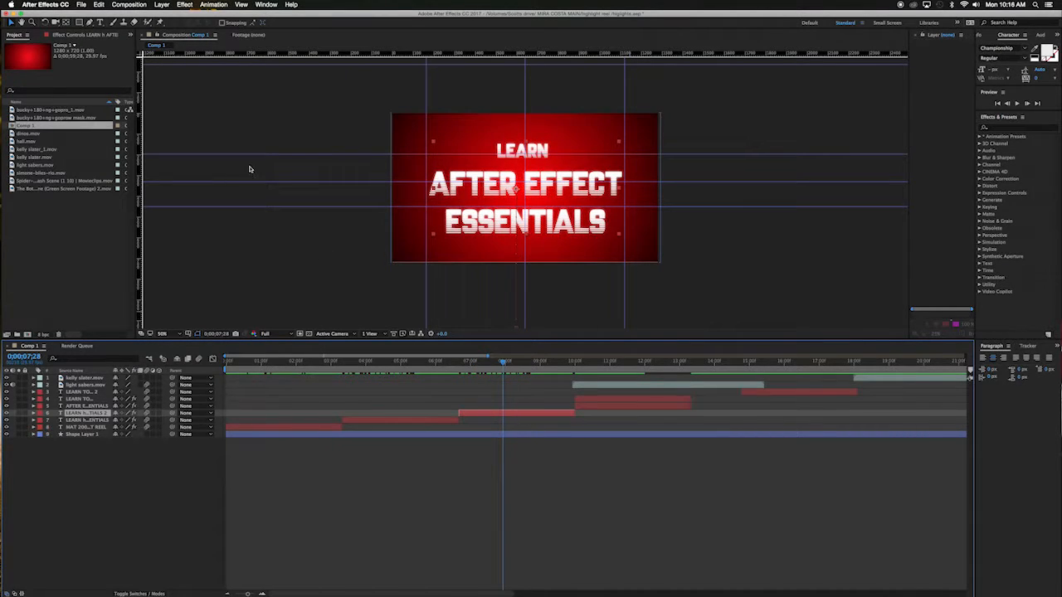
Step: Replace the duplicated title's AFTER EFFECT ESSENTIALS text with TO ANIMATE MASKS
key("super+t")
left_click_drag(606, 230, 400, 142)
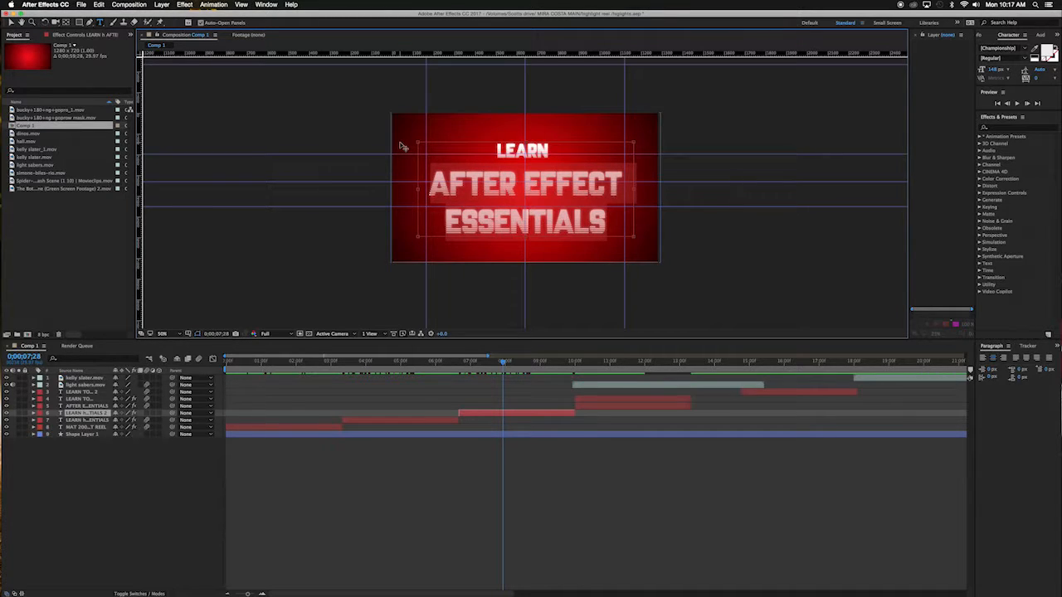
type("T")
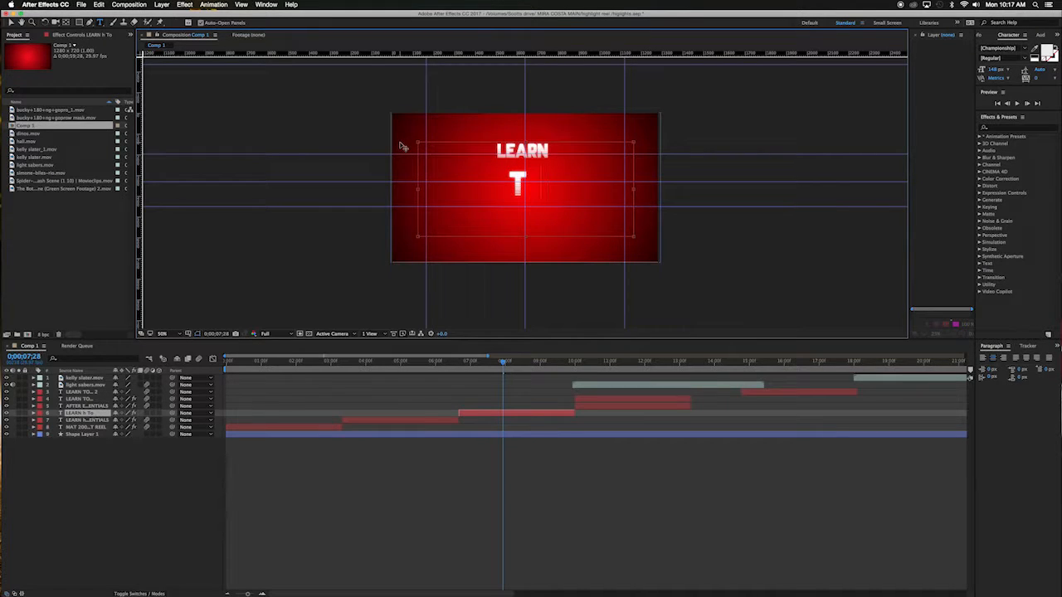
key("BackSpace")
type("O ANNIMATE")
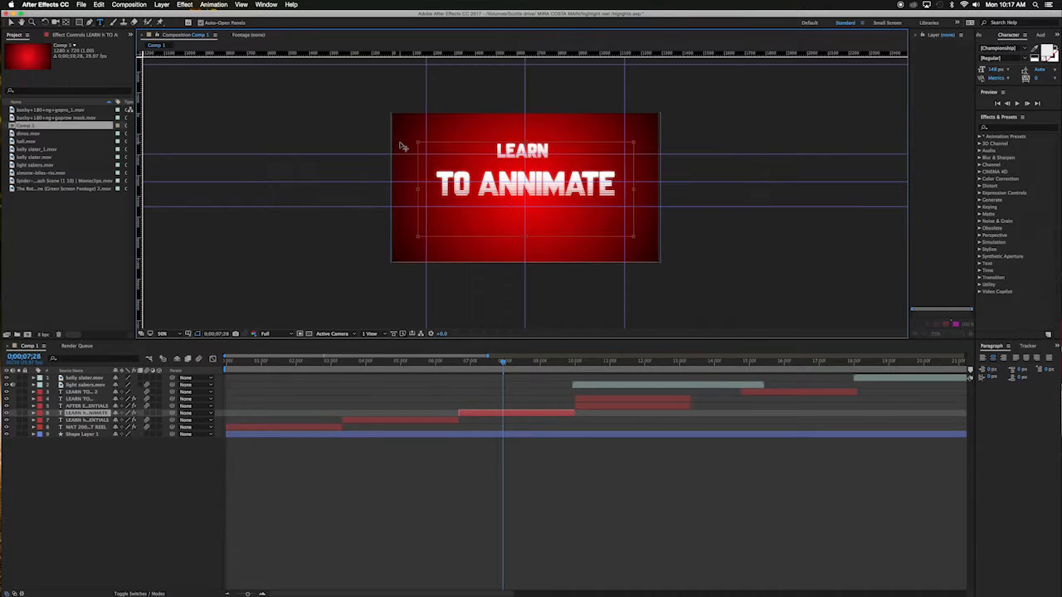
type("MASKES")
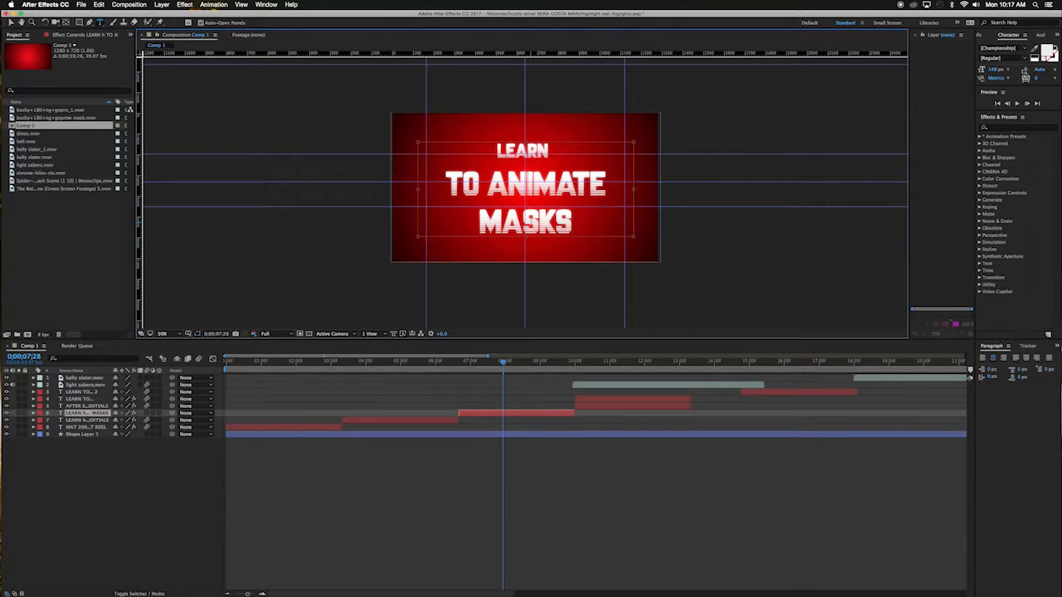
Step: Preview the title sequence from the start of the composition
left_click_drag(356, 362, 158, 360)
key("Caps_Lock")
key("space")
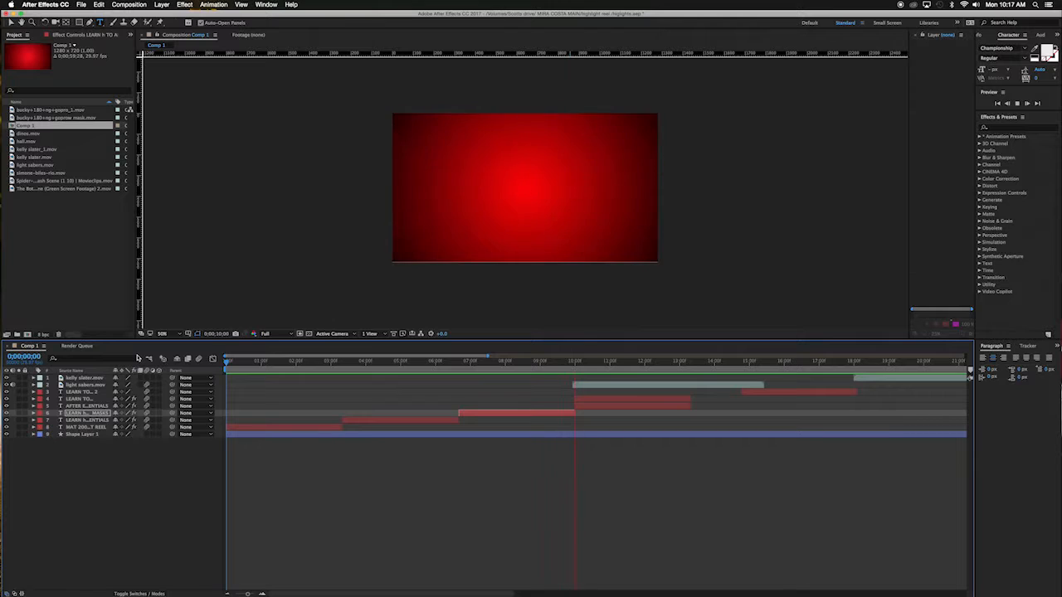
key("space")
Step: Delete the leftover LEARN TO... layer and play back from about 0;00;09;18
left_click(603, 399)
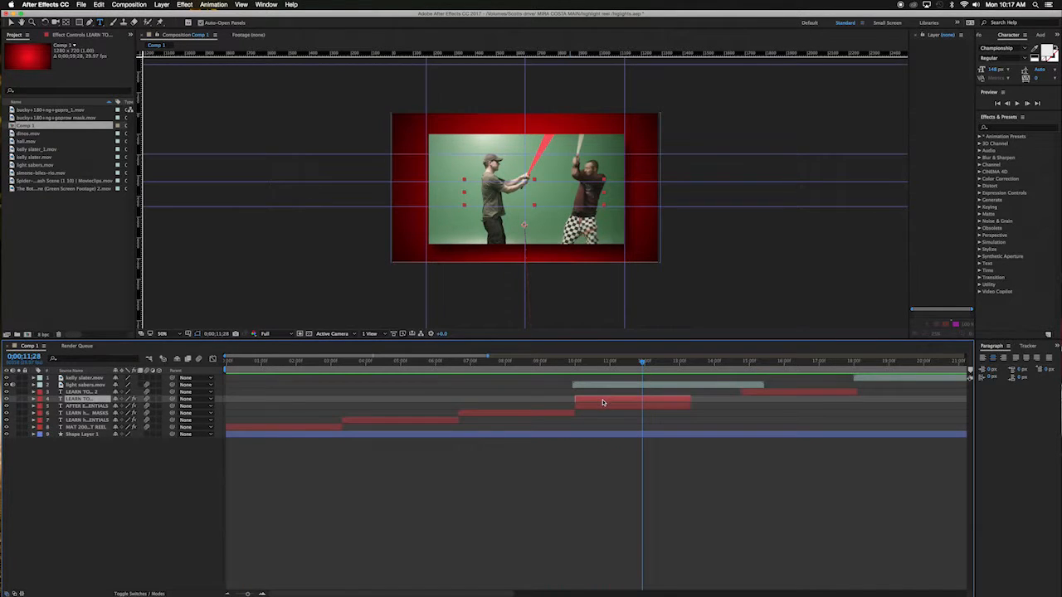
key("Delete")
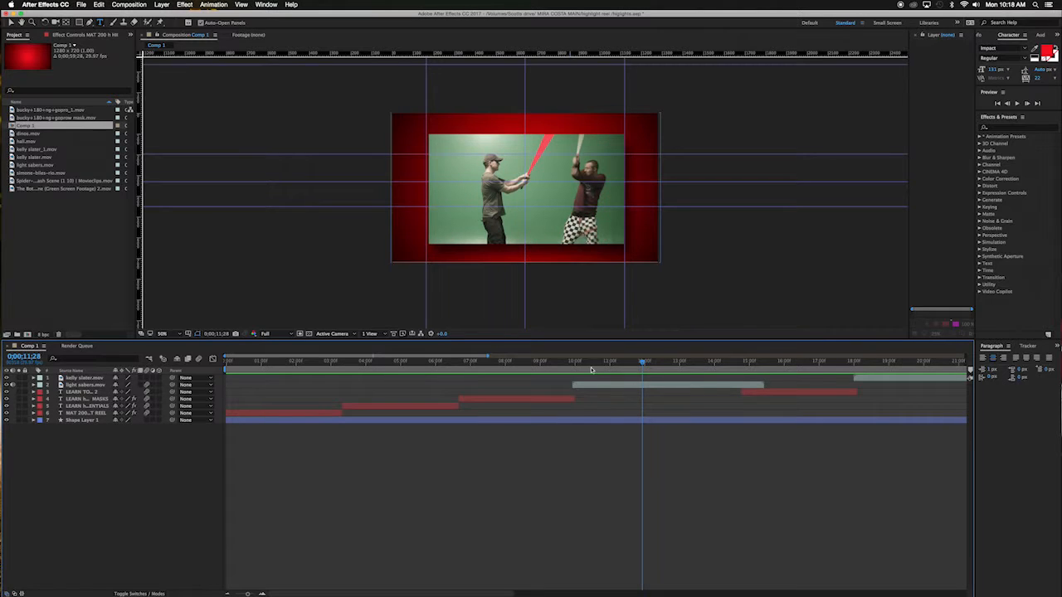
left_click_drag(597, 363, 561, 363)
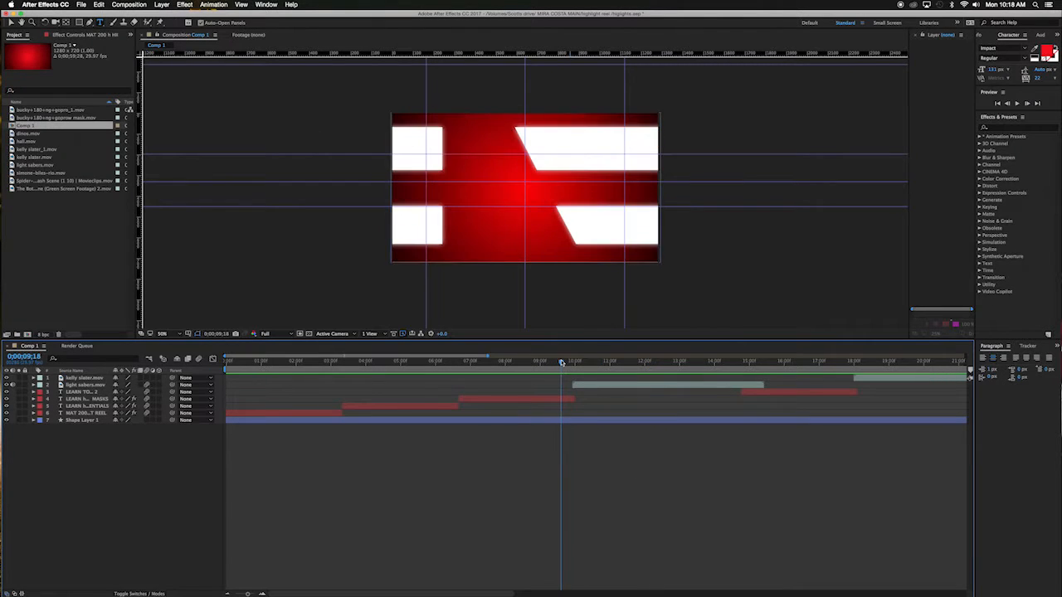
key("space")
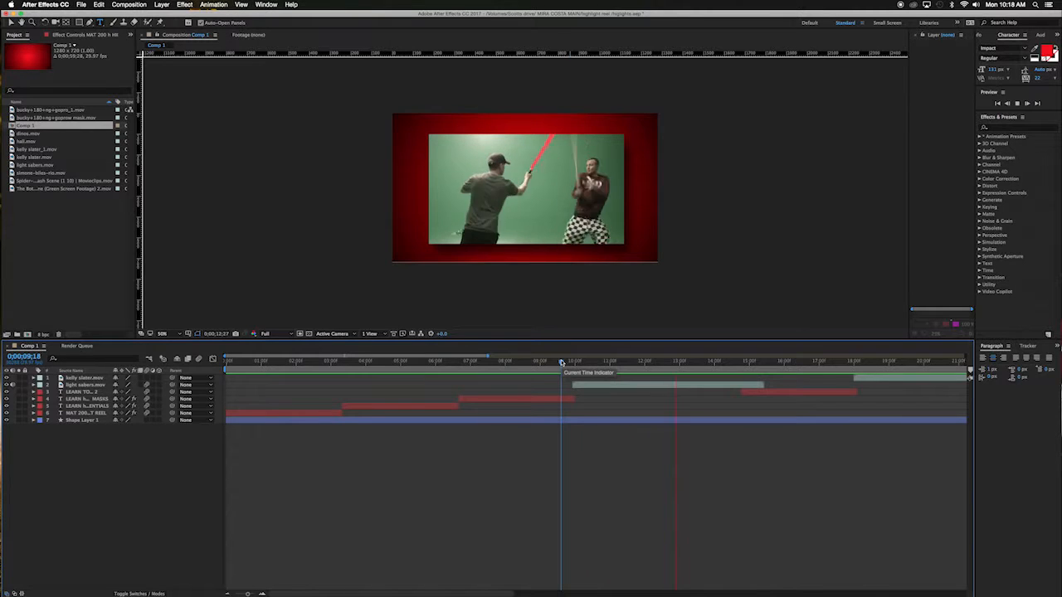
key("space")
Step: Delete all existing Position keyframes on the light sabers clip
left_click(670, 386)
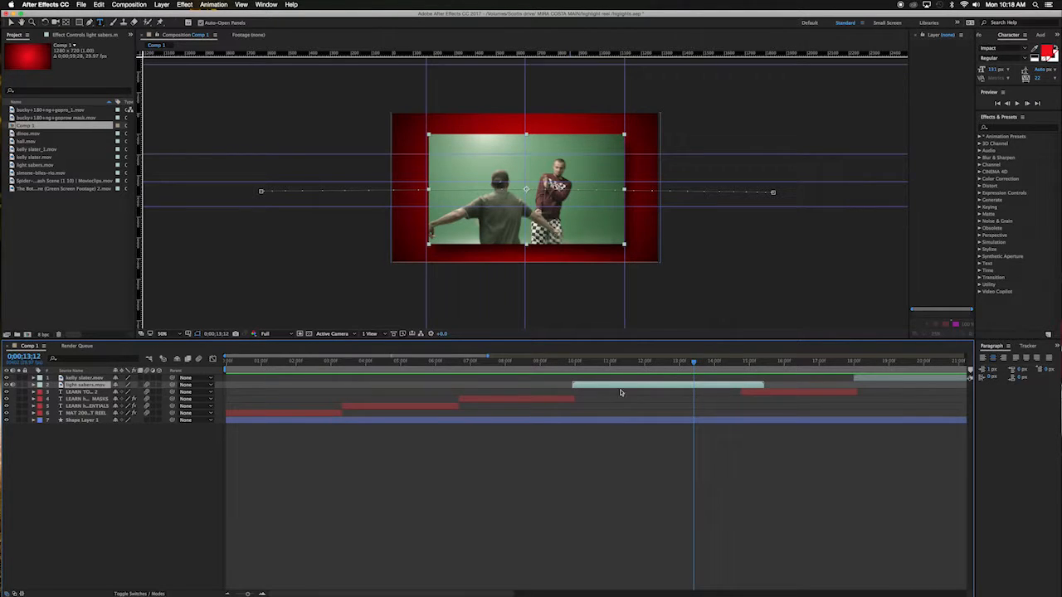
key("u")
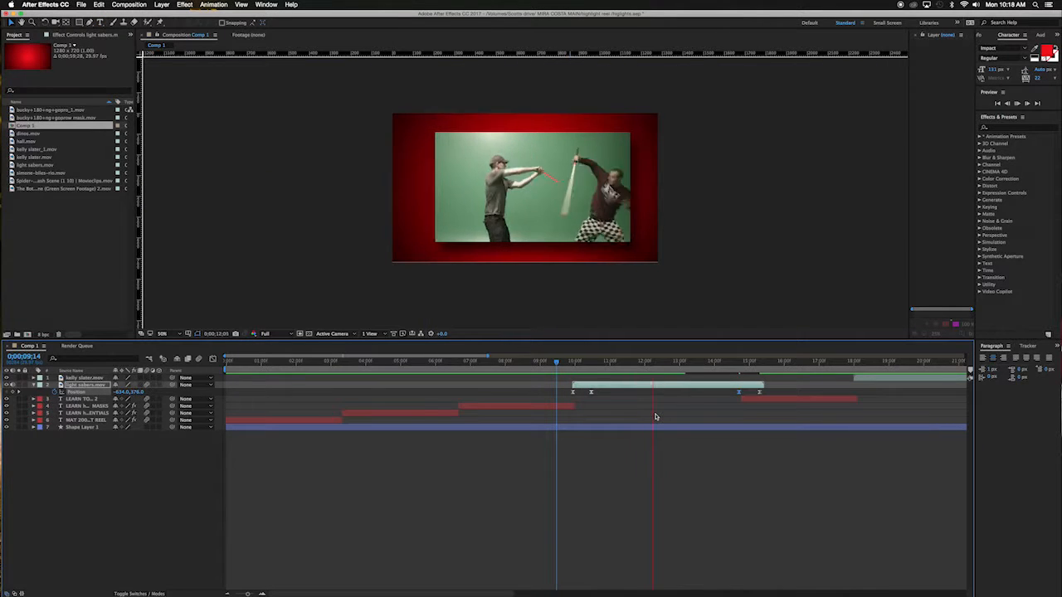
key("space")
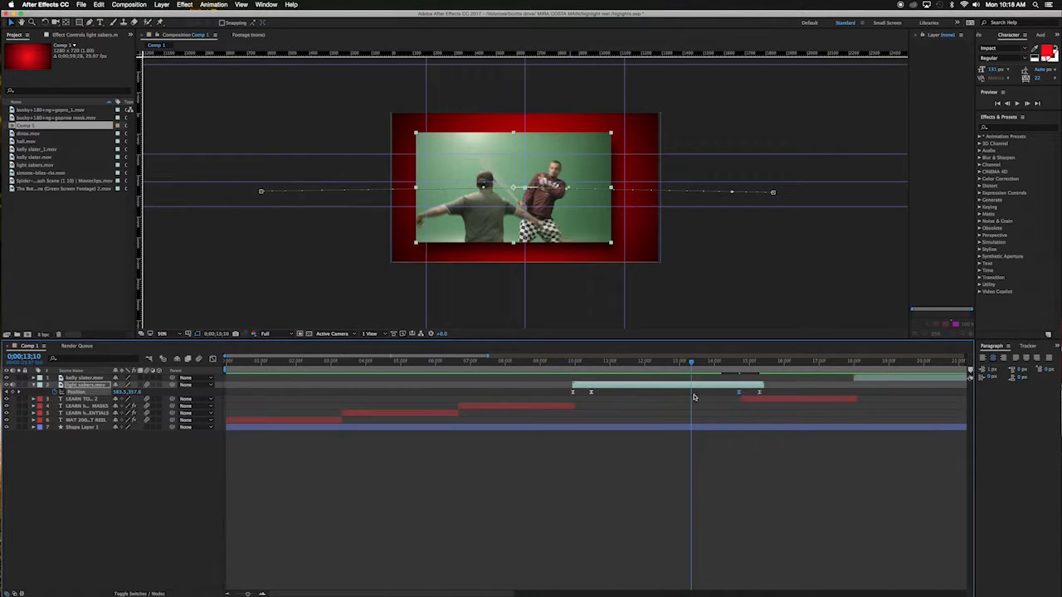
left_click_drag(554, 393, 775, 397)
key("Delete")
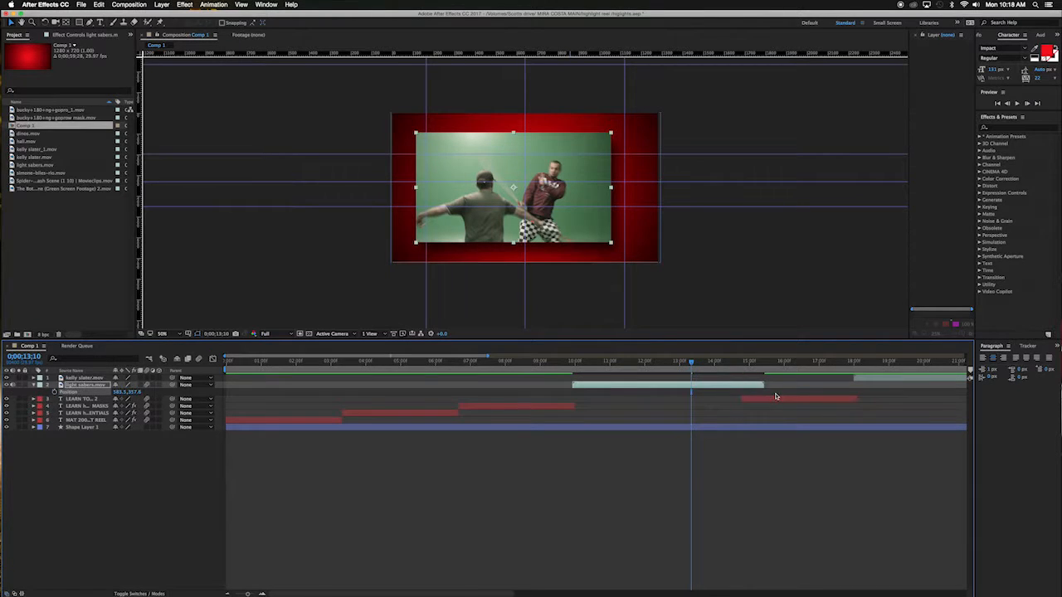
Step: At about 0;00;10;06, nudge the light sabers clip into place and set a Position keyframe
left_click_drag(691, 364, 572, 363)
key("Page_Down")
key("Page_Down")
key("Page_Down")
key("Page_Down")
key("Page_Down")
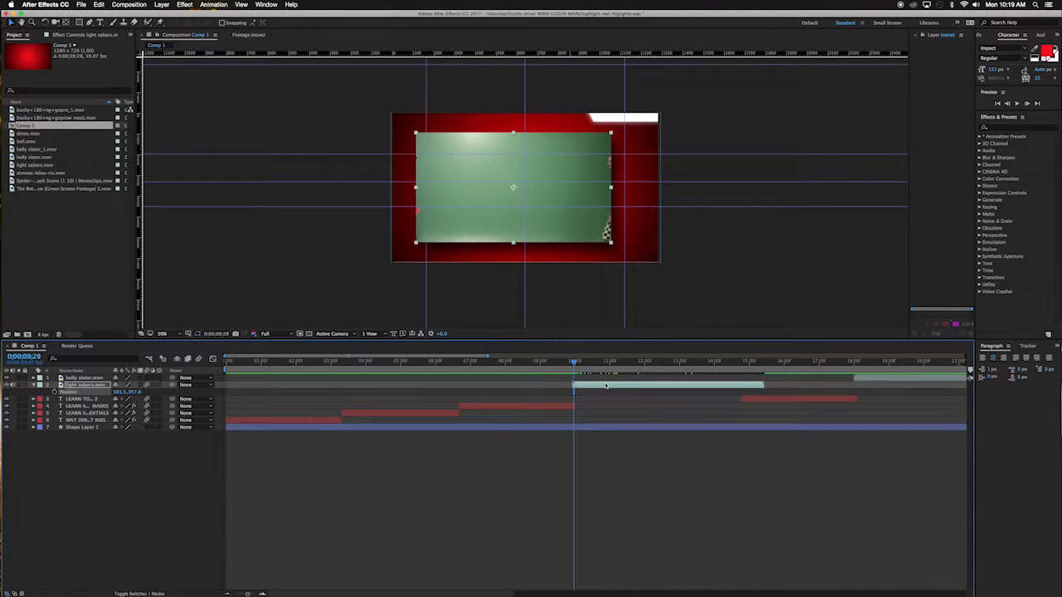
key("Page_Down")
key("Page_Down")
key("Page_Down")
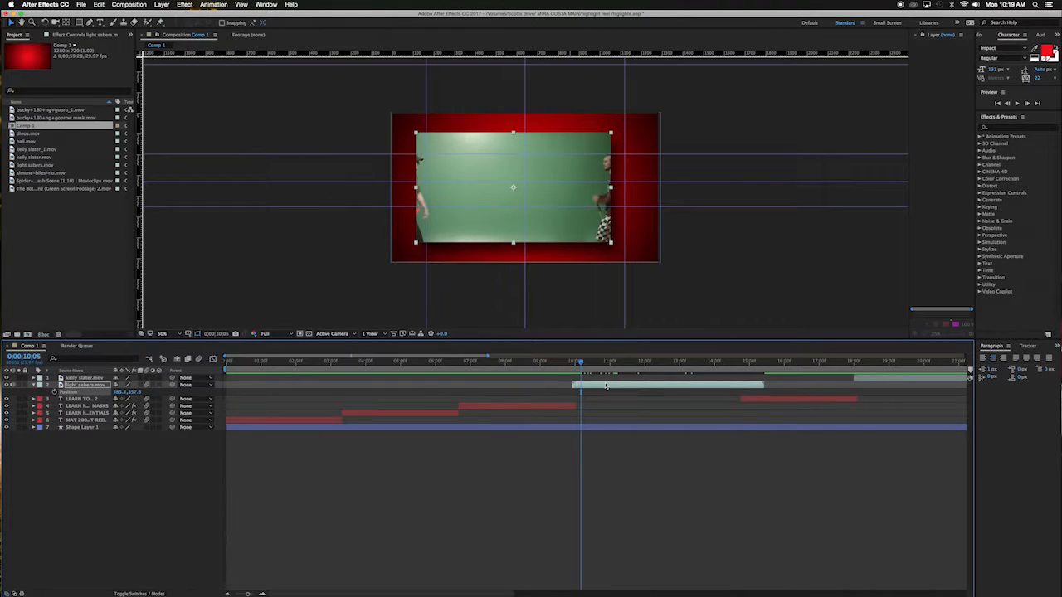
left_click_drag(568, 230, 584, 229)
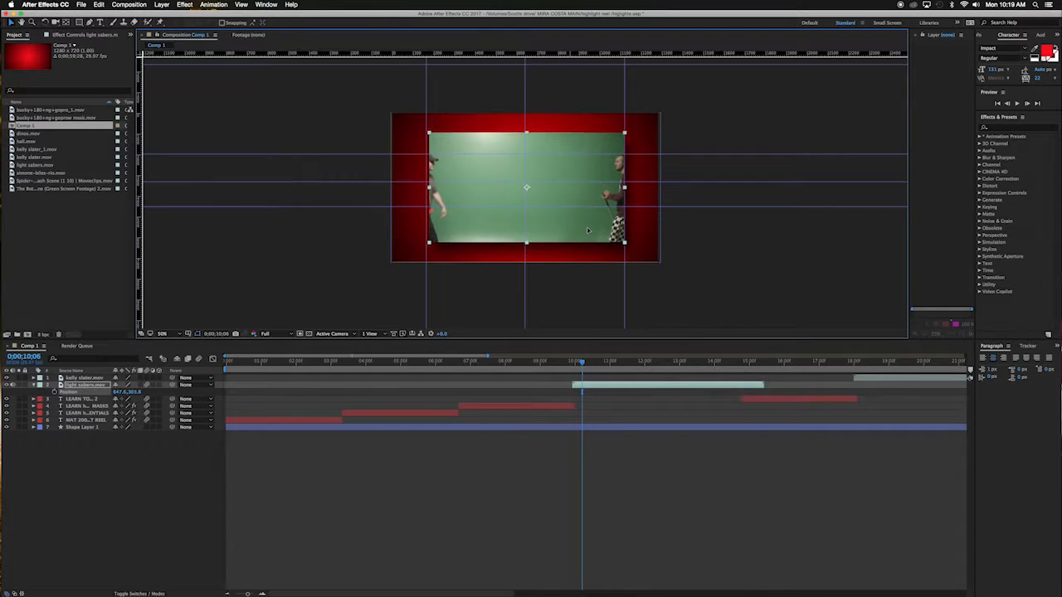
key("Left")
key("Left")
key("Left")
key("Left")
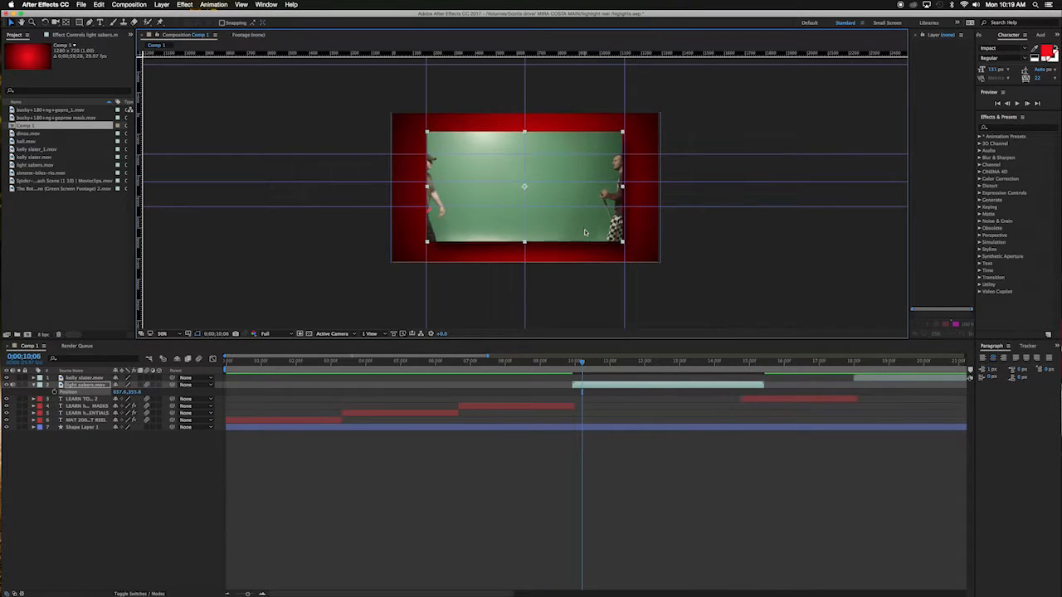
left_click(56, 396)
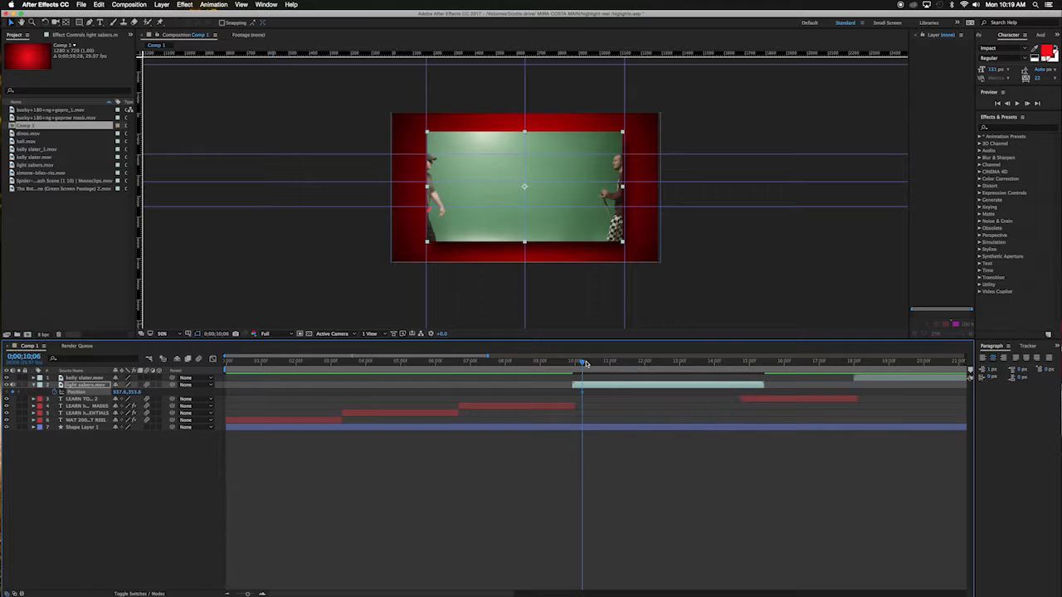
Step: At 0;00;09;28, move the clip off the left edge of the frame and preview the slide-in
left_click_drag(582, 363, 574, 364)
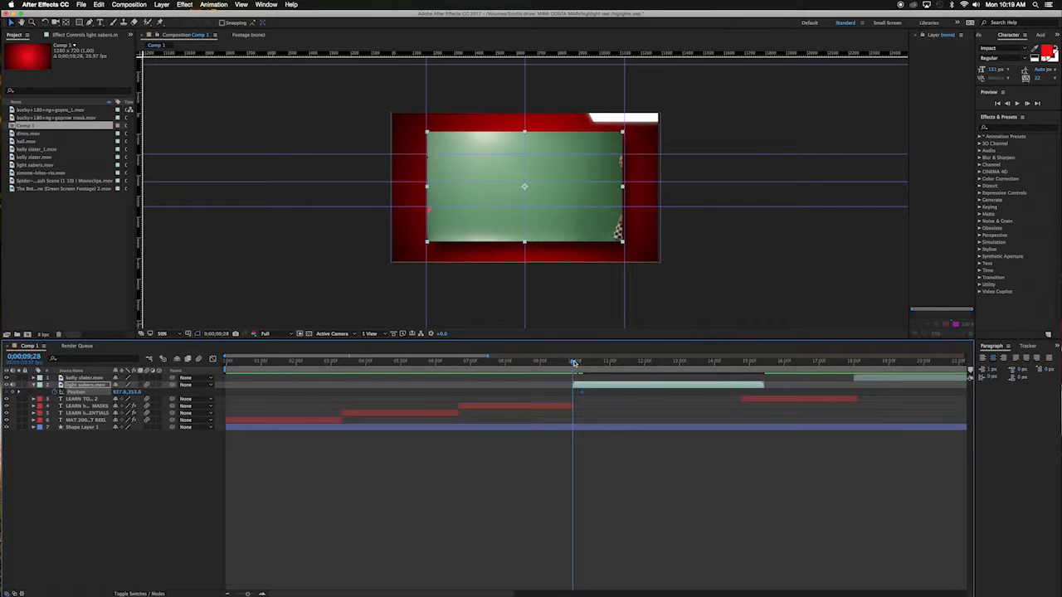
left_click_drag(524, 237, 313, 232)
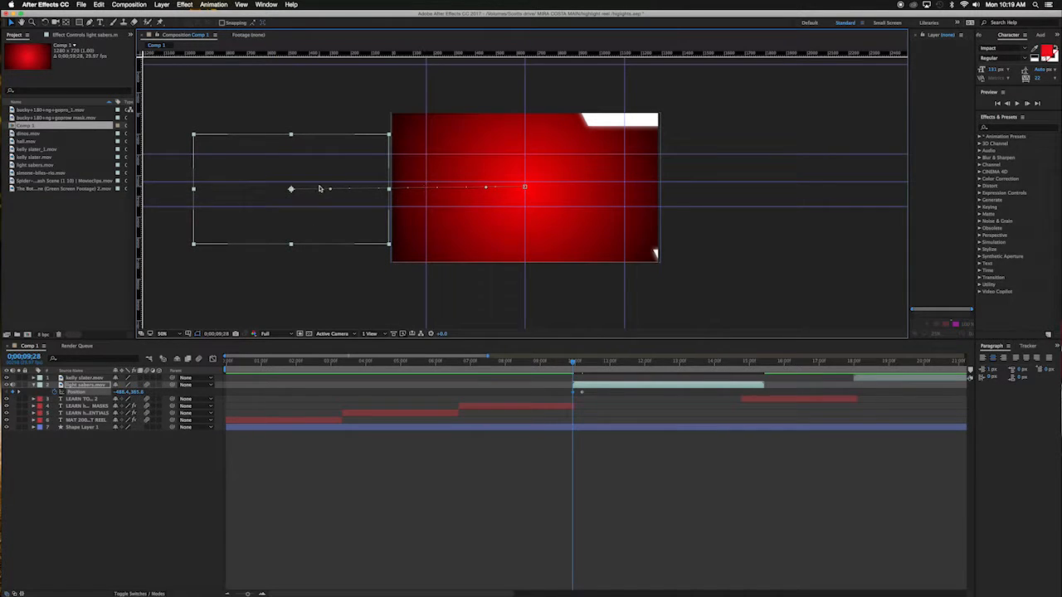
left_click(559, 313)
key("space")
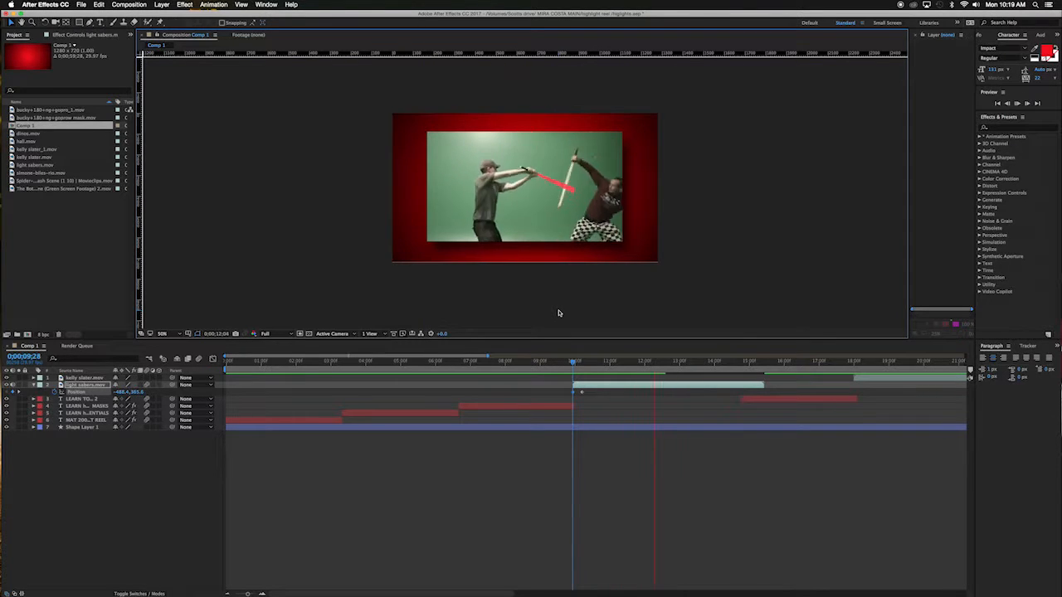
key("space")
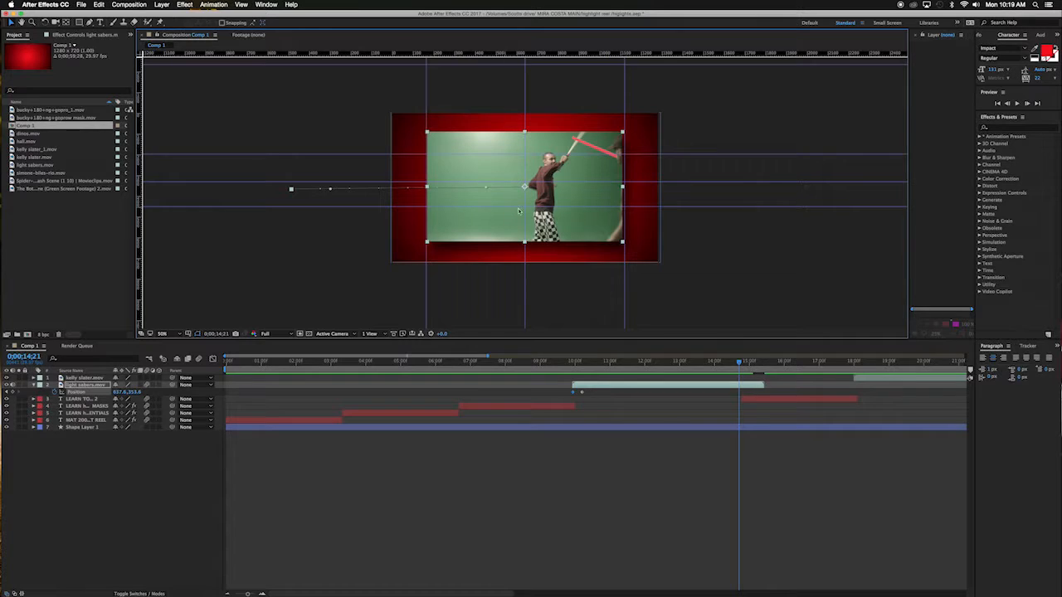
Step: At about 0;00;15;11, slide the light sabers clip off the right edge of the frame
left_click(581, 395)
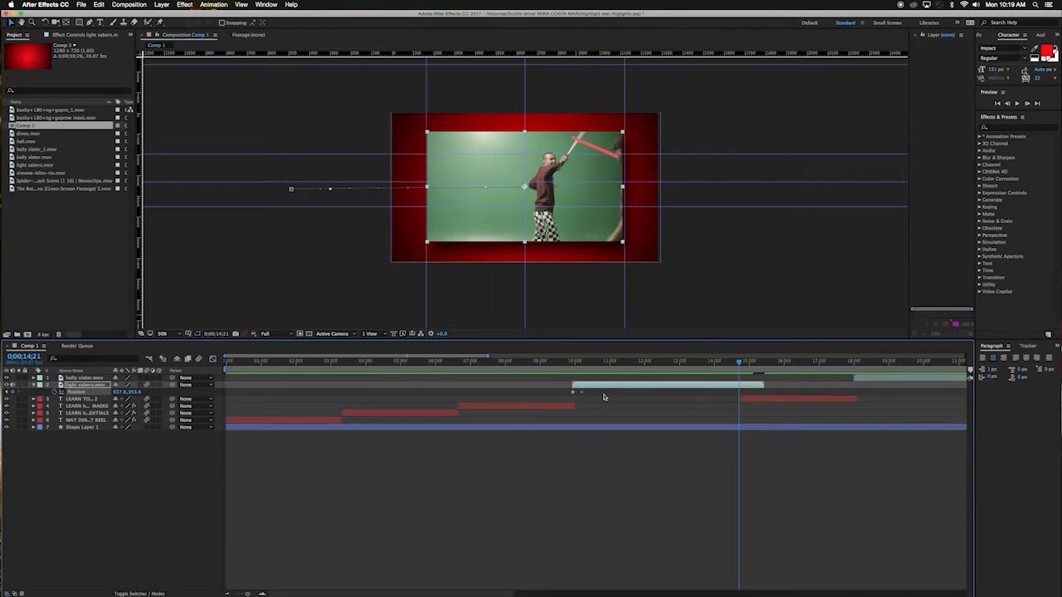
mouse_move(581, 395)
left_click_drag(738, 363, 762, 363)
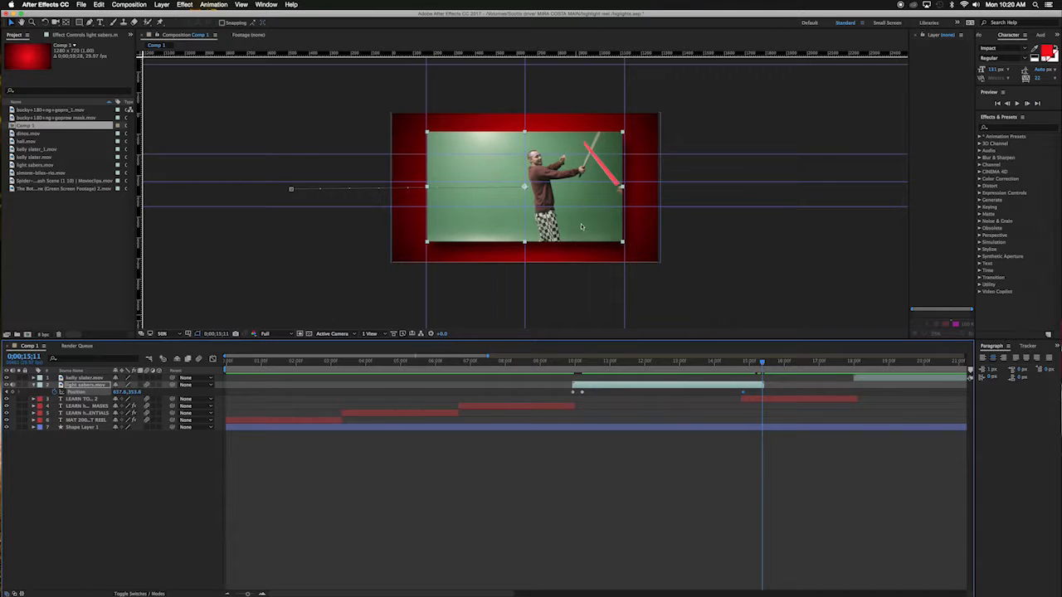
left_click_drag(571, 227, 806, 229)
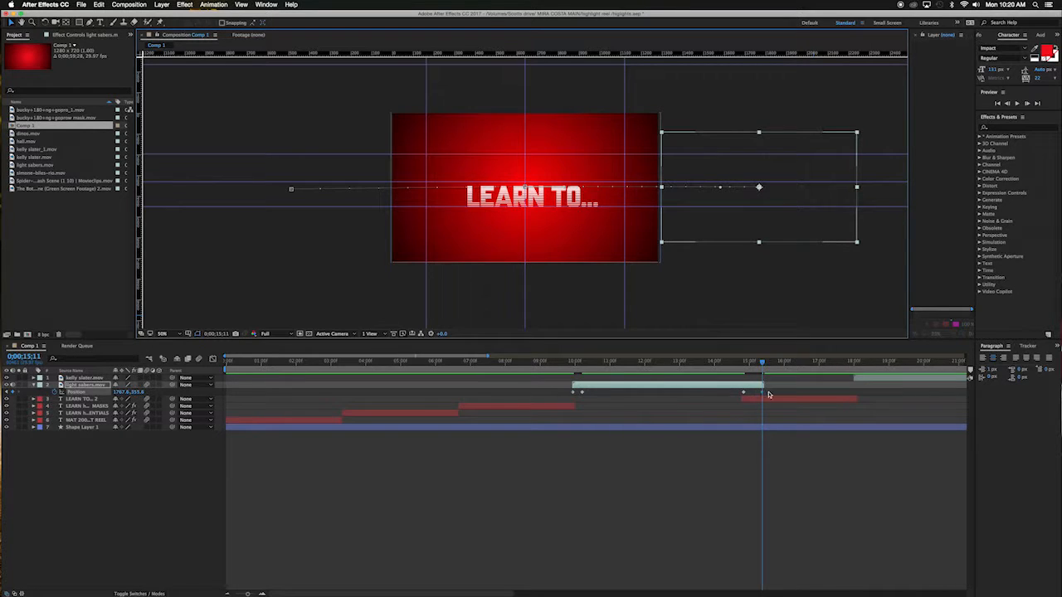
Step: Preview the clip's slide animation from about 0;00;09;24
left_click_drag(761, 364, 569, 363)
key("space")
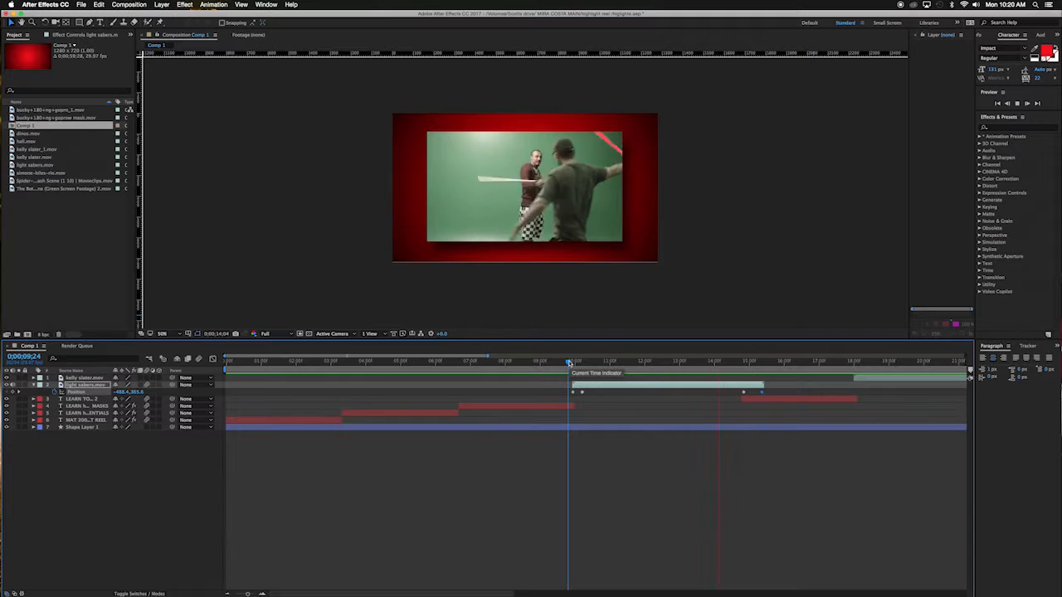
key("space")
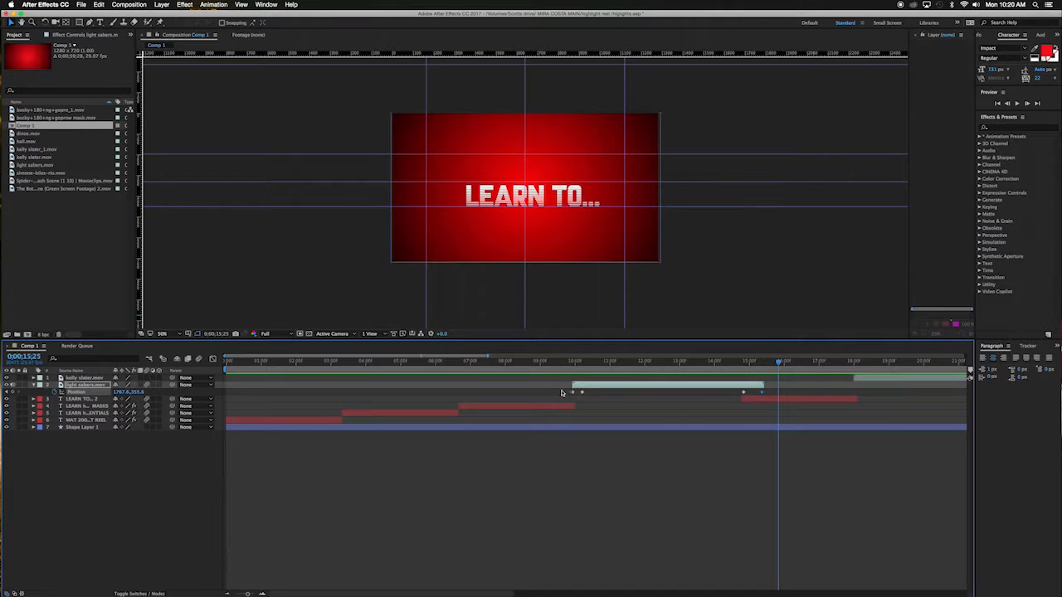
Step: Apply Easy Ease to all of the light sabers clip's Position keyframes
key("u")
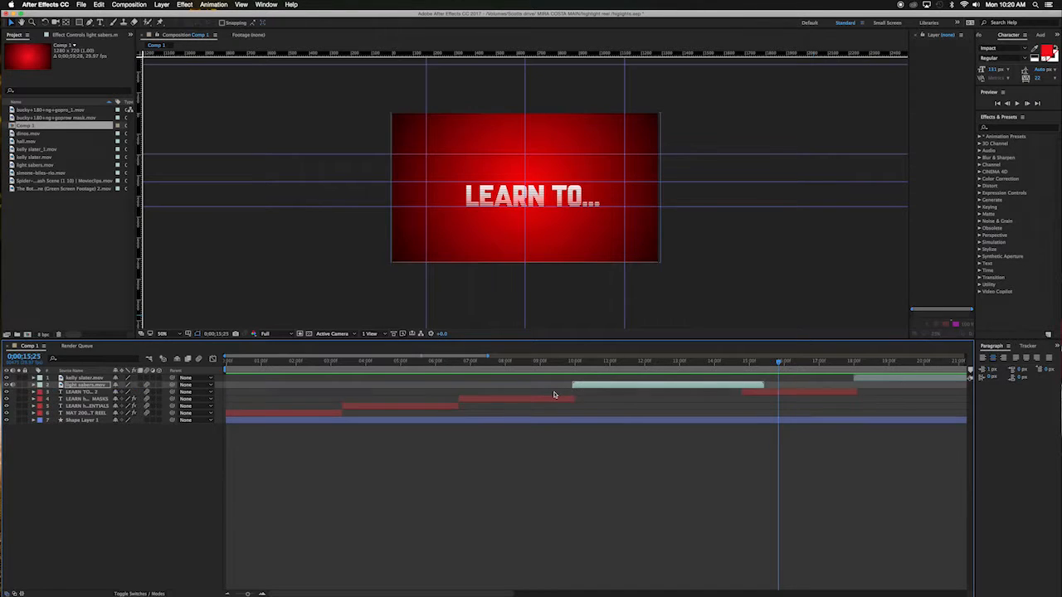
key("u")
left_click_drag(563, 392, 766, 394)
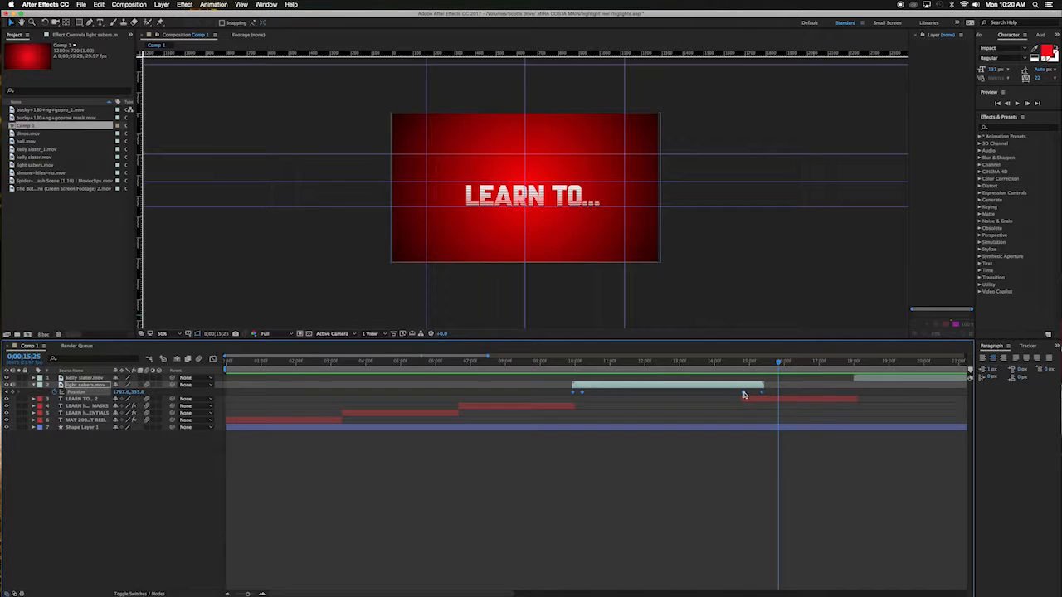
right_click(744, 395)
mouse_move(779, 489)
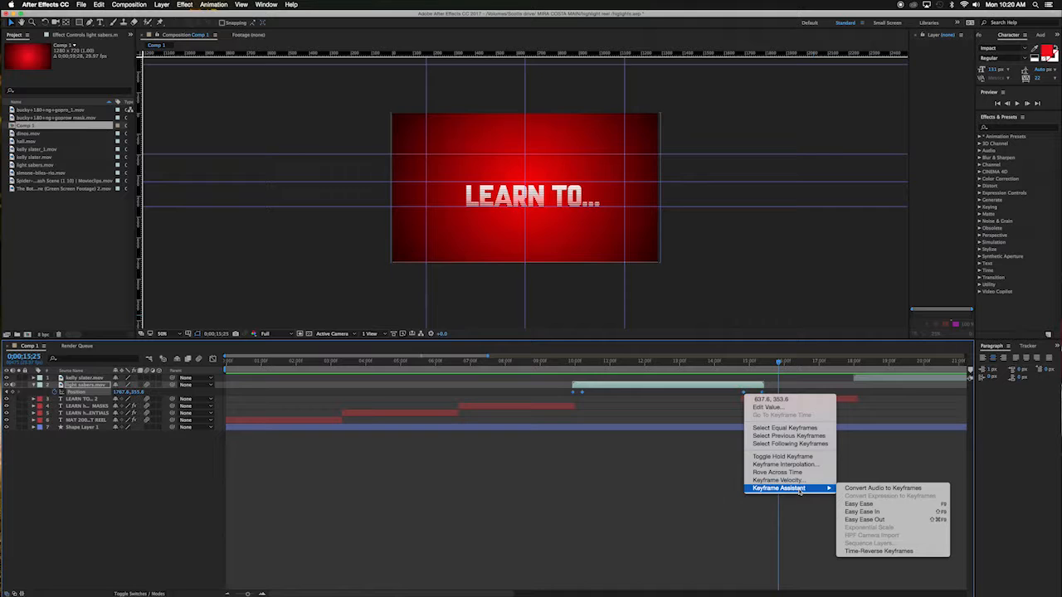
left_click(859, 504)
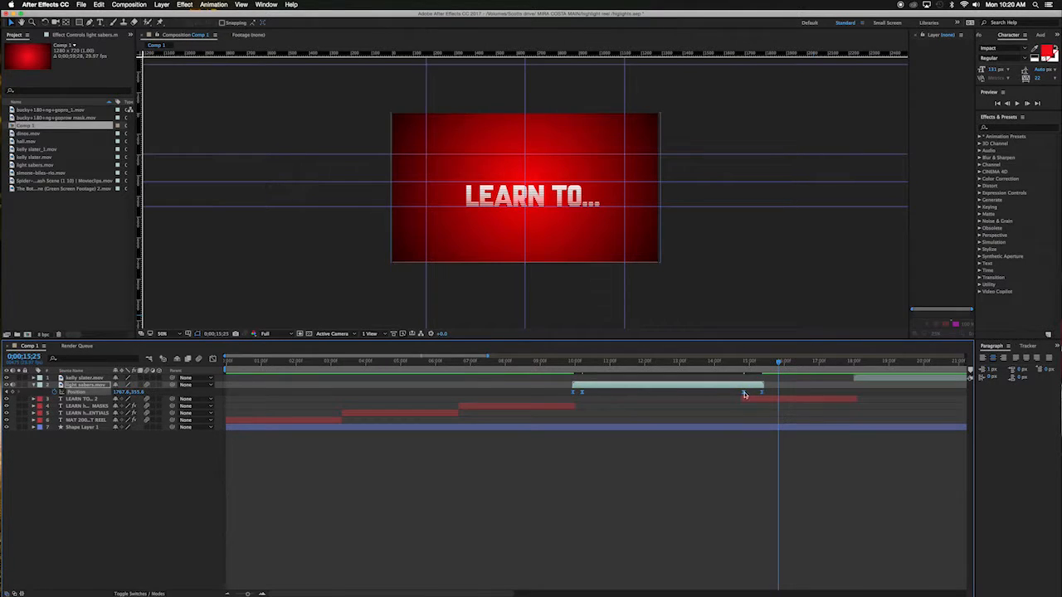
Step: Play back the eased animation from about 0;00;09;21
left_click(565, 364)
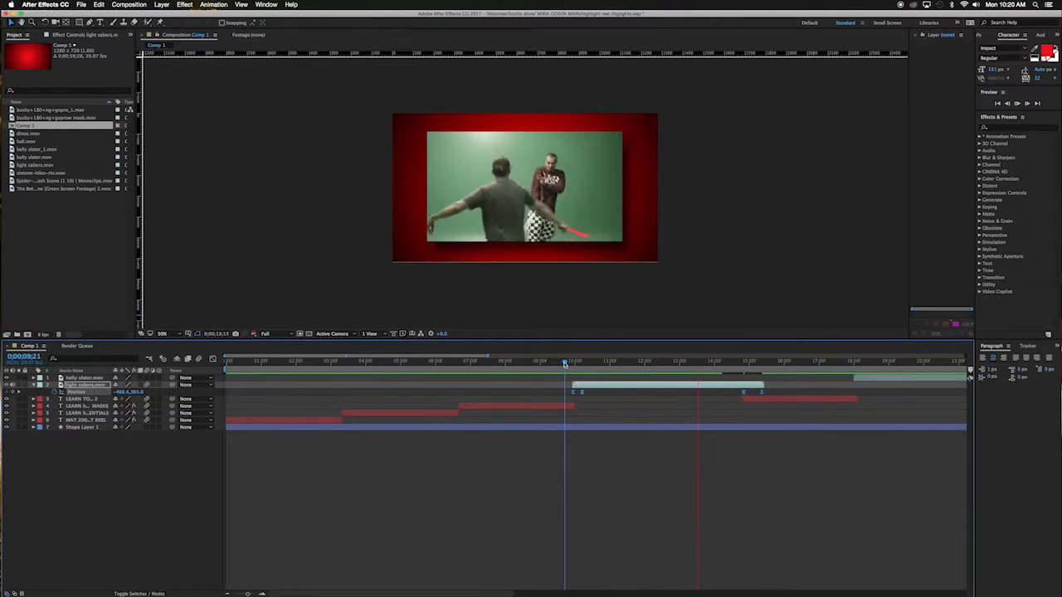
key("space")
left_click(572, 363)
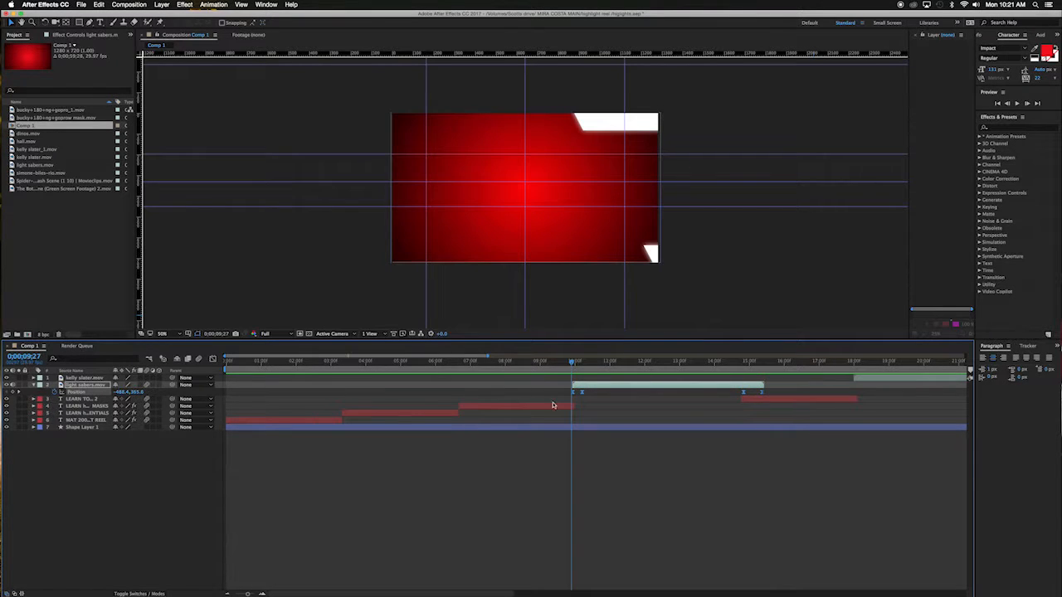
Step: Apply Easy Ease to all keyframes of the LEARN … MASKS text layer
left_click(541, 407)
key("u")
left_click_drag(598, 415, 444, 467)
right_click(462, 452)
left_click(462, 453)
right_click(461, 452)
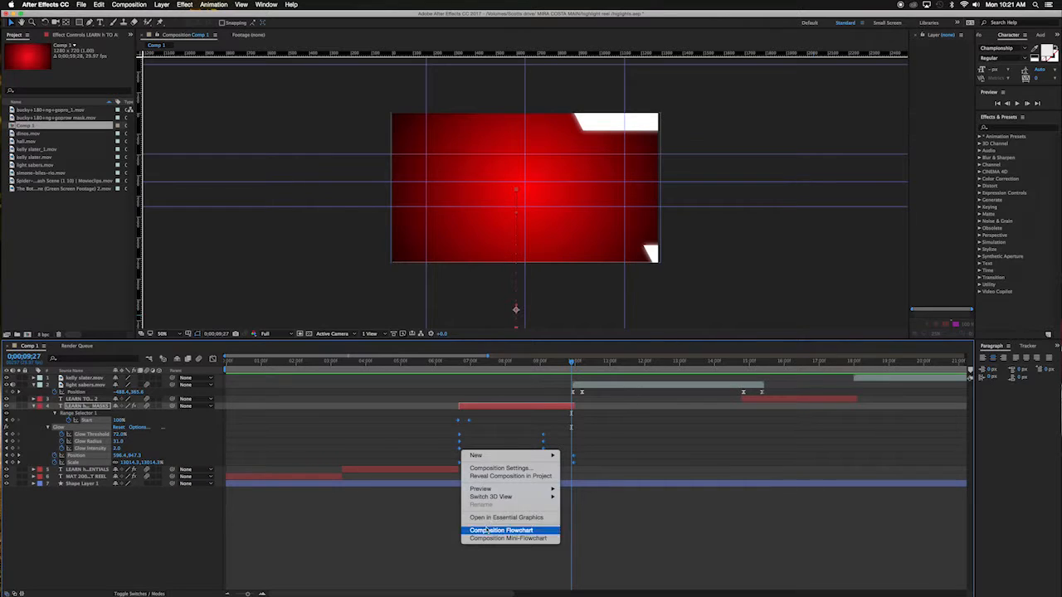
left_click(434, 440)
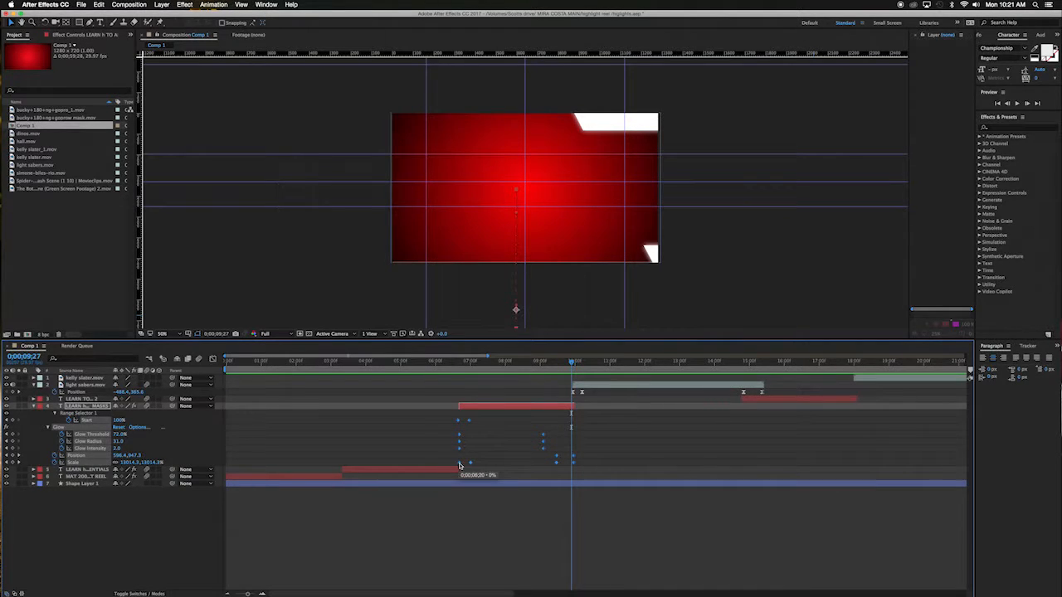
right_click(460, 466)
mouse_move(507, 561)
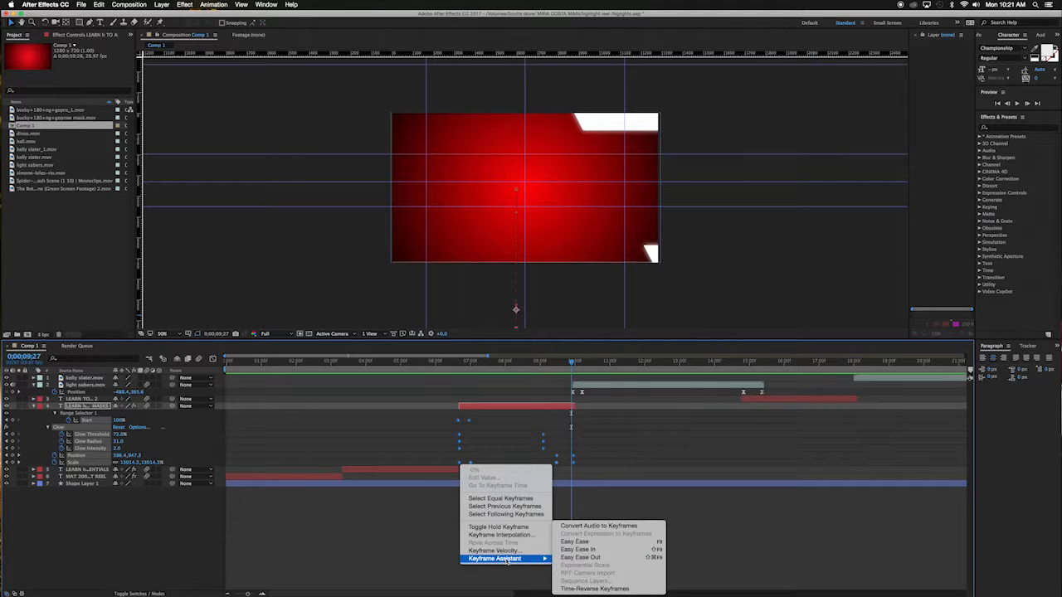
left_click(580, 542)
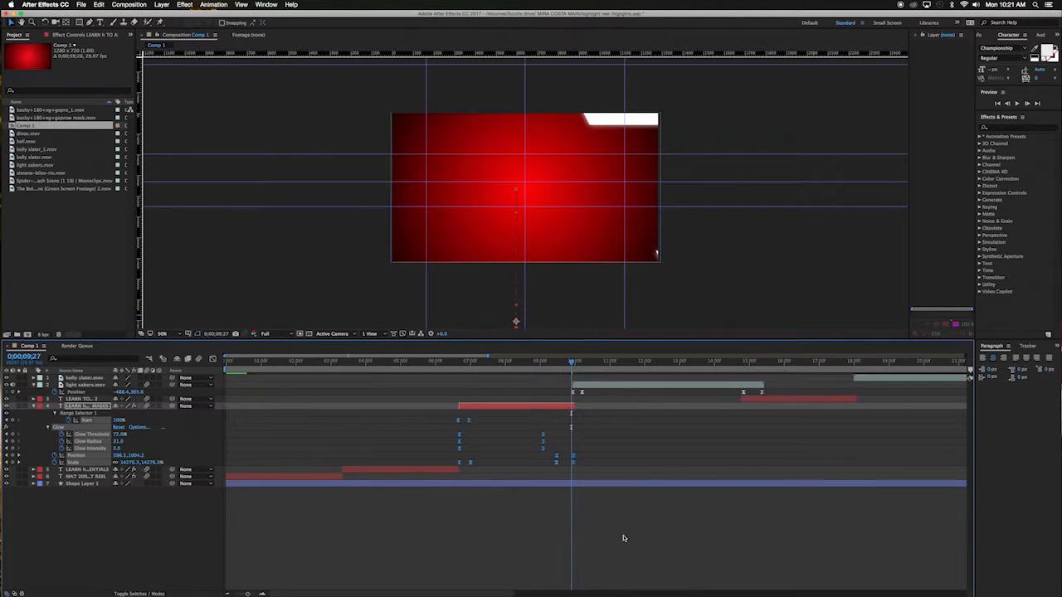
Step: Apply Easy Ease to all keyframes of the LEARN … ESSENTIALS text layer
left_click_drag(435, 365, 391, 365)
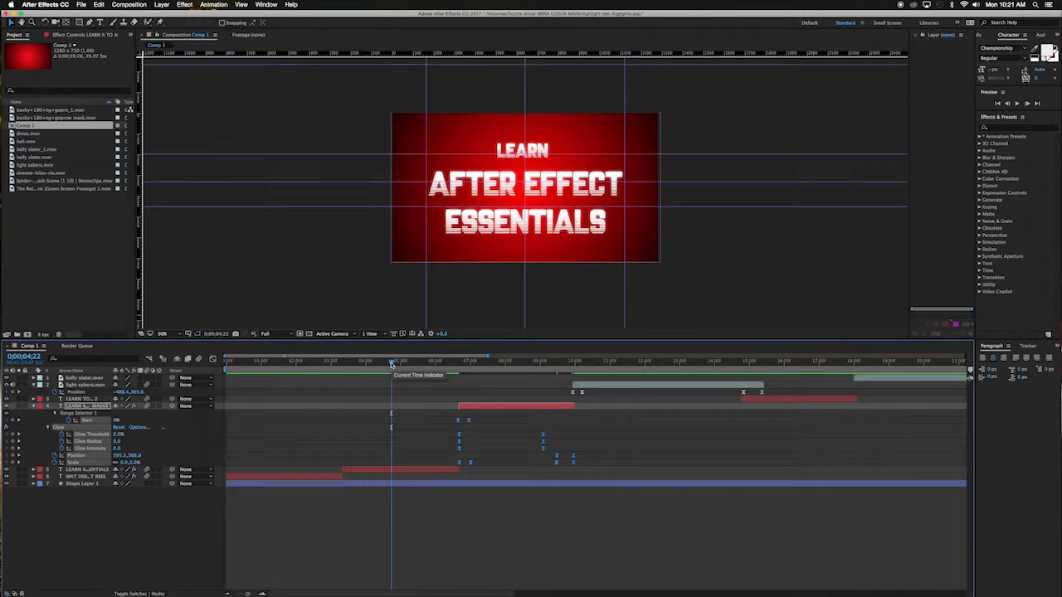
key("u")
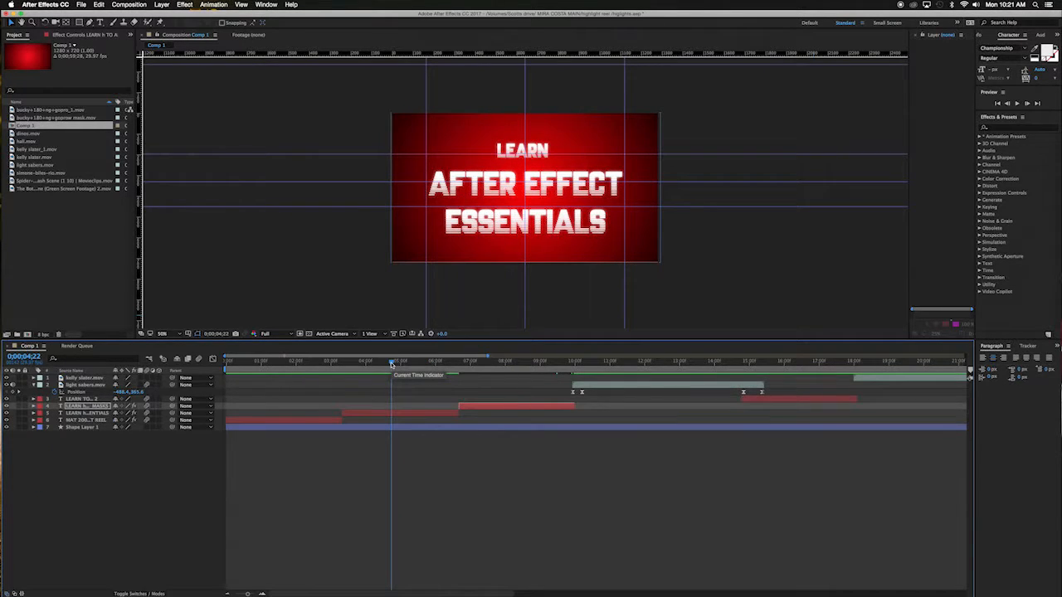
left_click(428, 413)
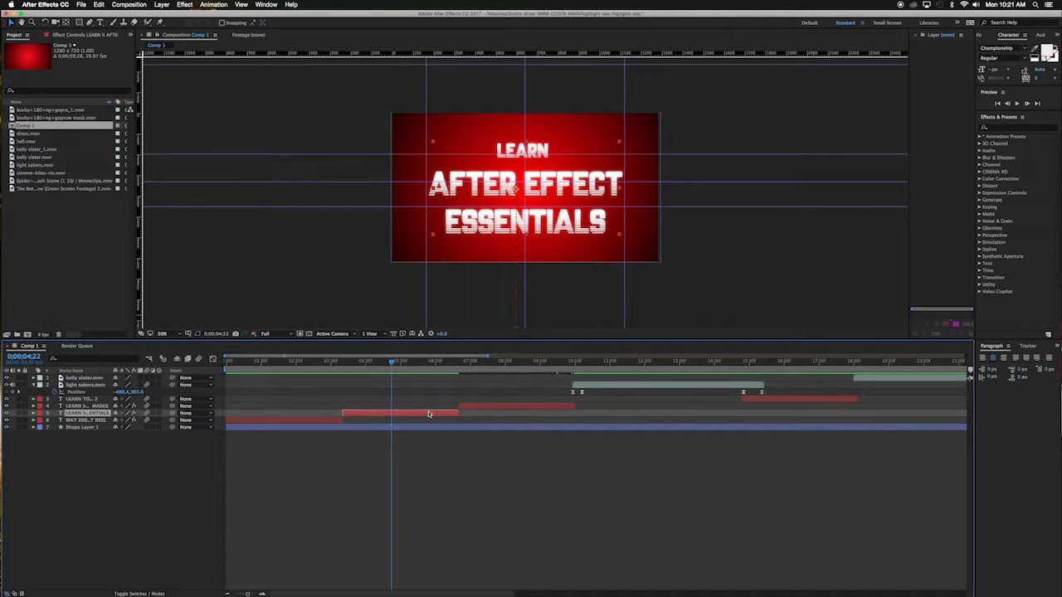
key("u")
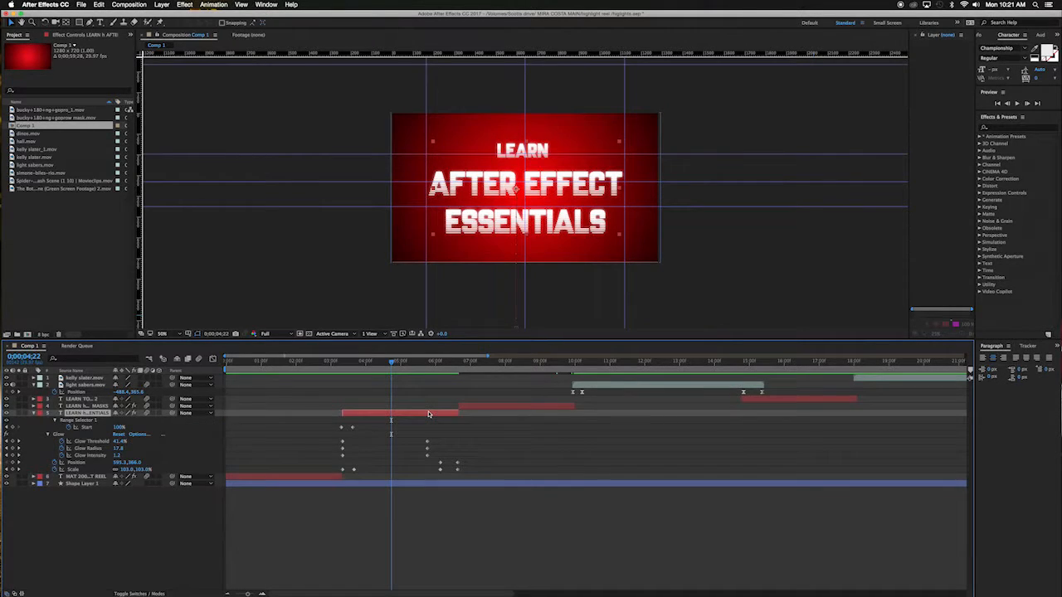
left_click_drag(329, 421, 468, 475)
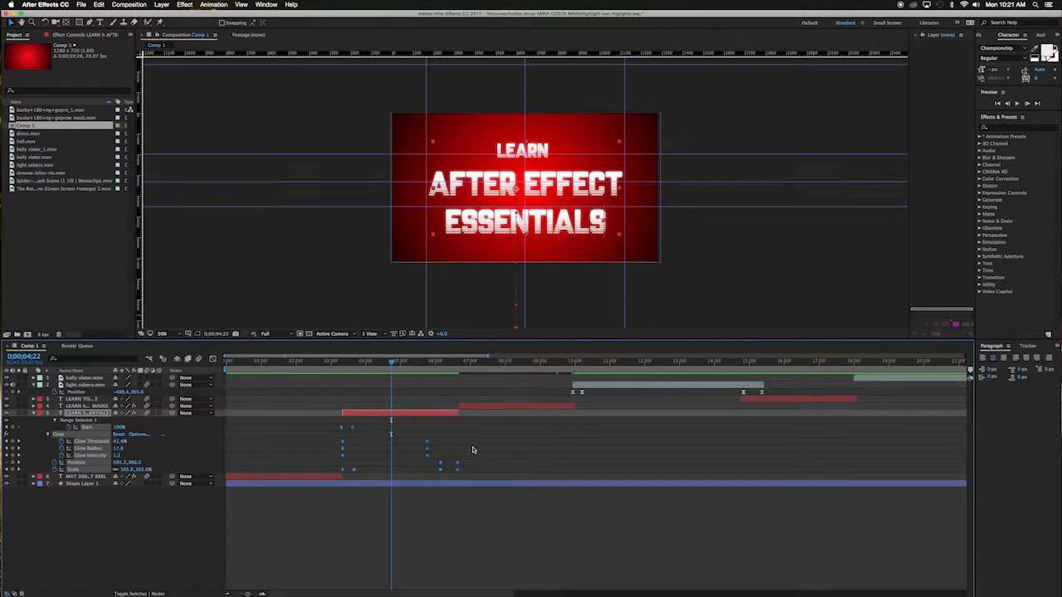
key("F9")
Step: Apply Easy Ease to all keyframes of the MAT 200 title text layer
left_click(310, 478)
key("u")
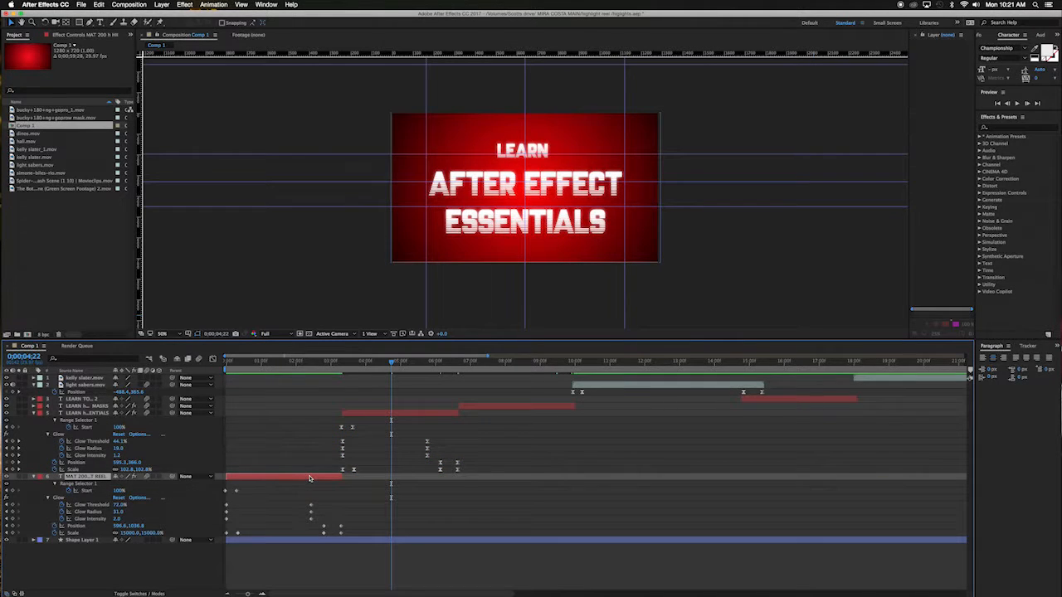
left_click_drag(363, 492, 222, 536)
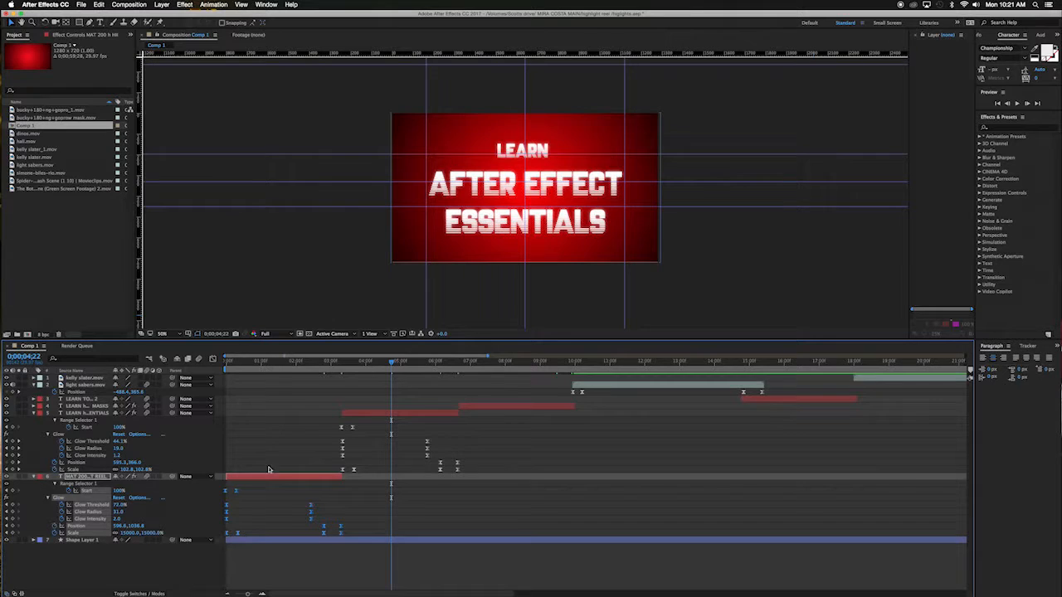
Step: Scrub through the eased title animations from the start to about 0;00;06;15
left_click(239, 362)
left_click_drag(219, 368, 454, 369)
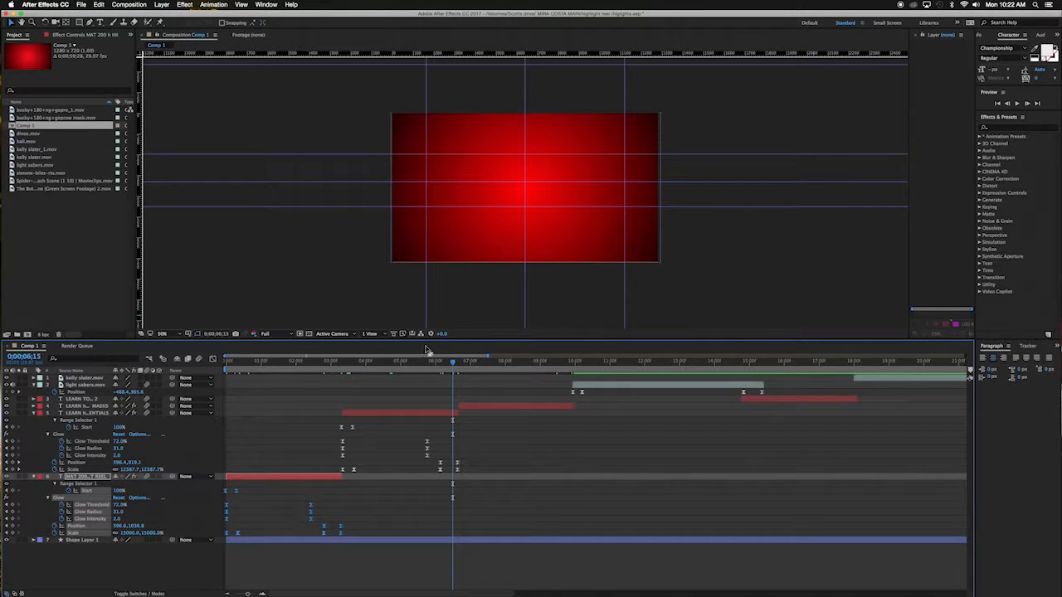
left_click_drag(453, 368, 395, 372)
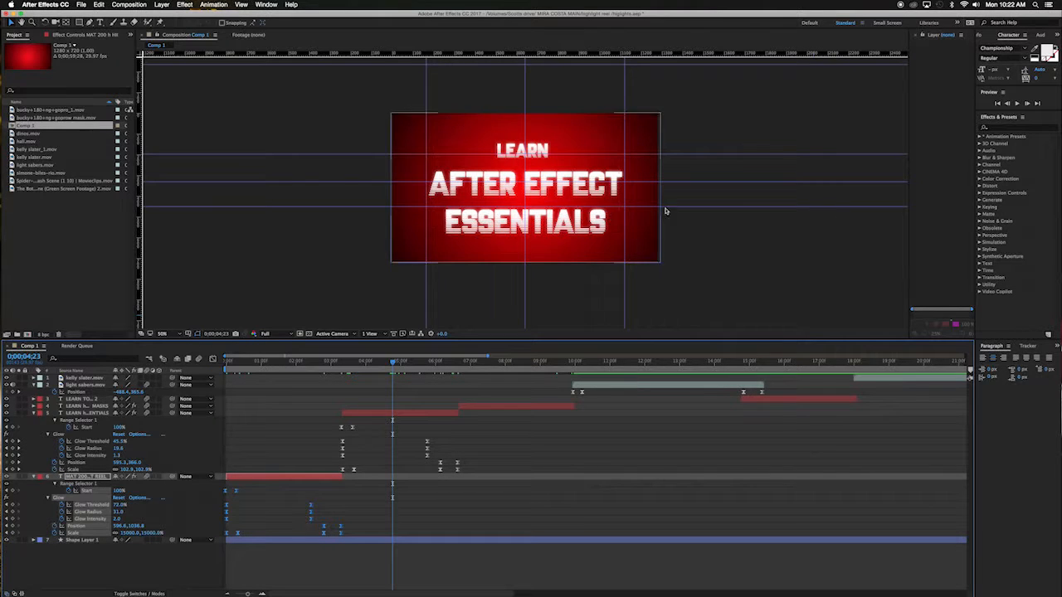
Step: Browse the Text folder of the Animation Presets for a text animation preset
left_click(979, 137)
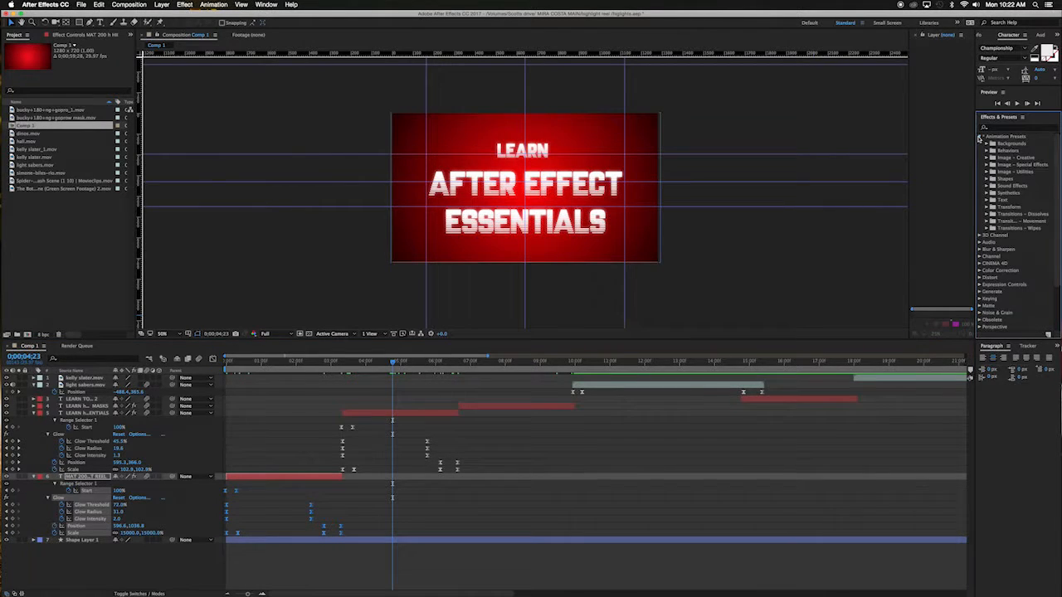
left_click(987, 201)
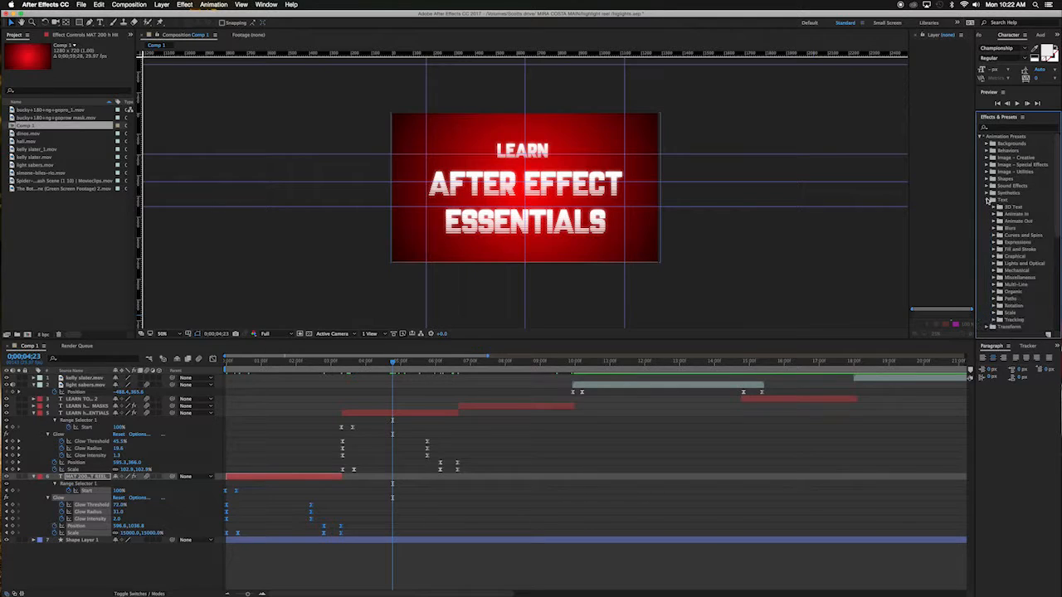
scroll(993, 211, "down", 2)
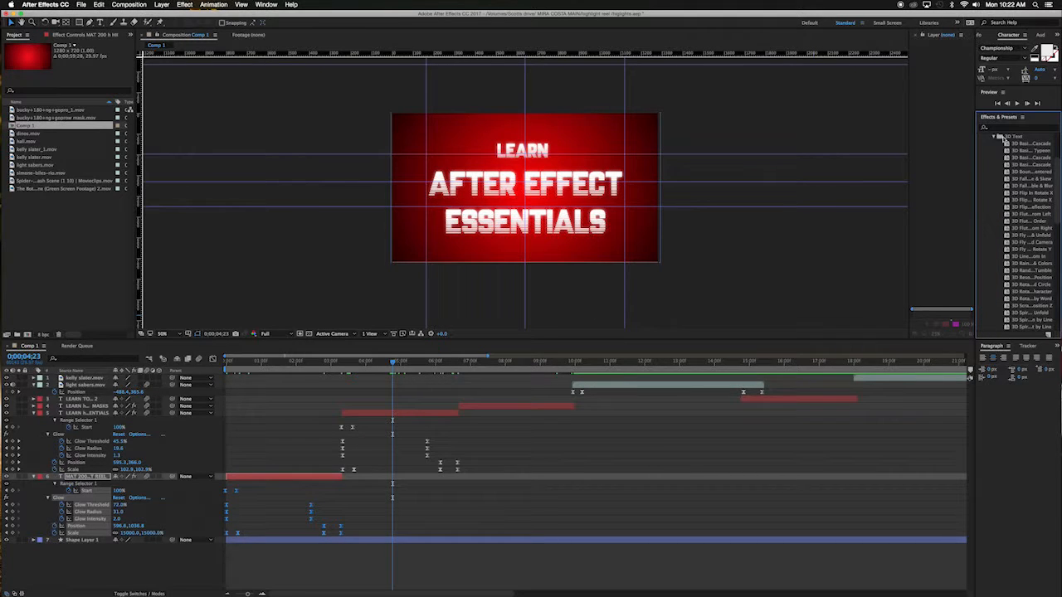
scroll(993, 139, "down", 2)
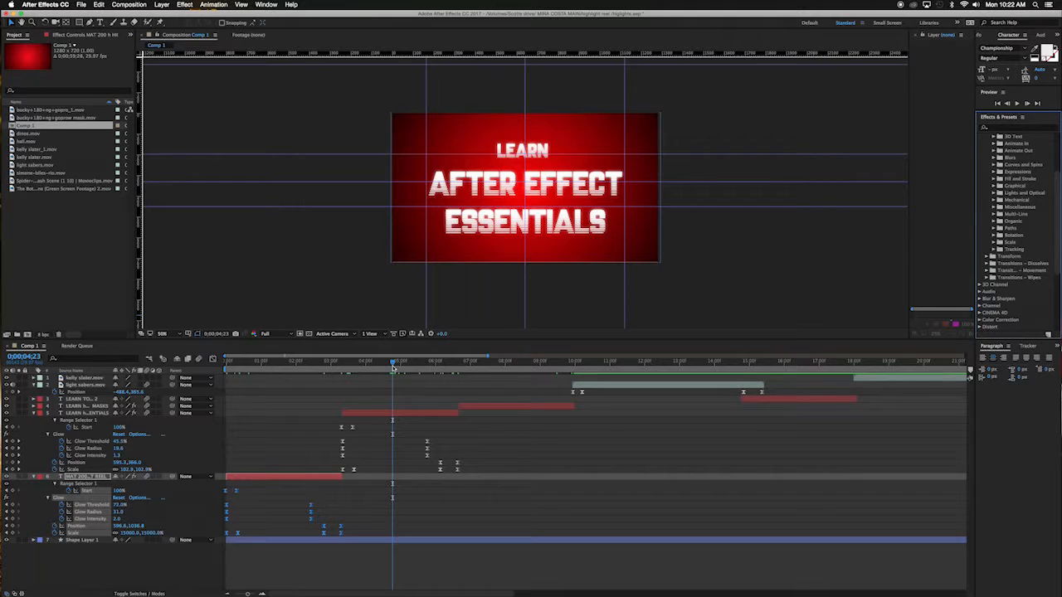
left_click(34, 412)
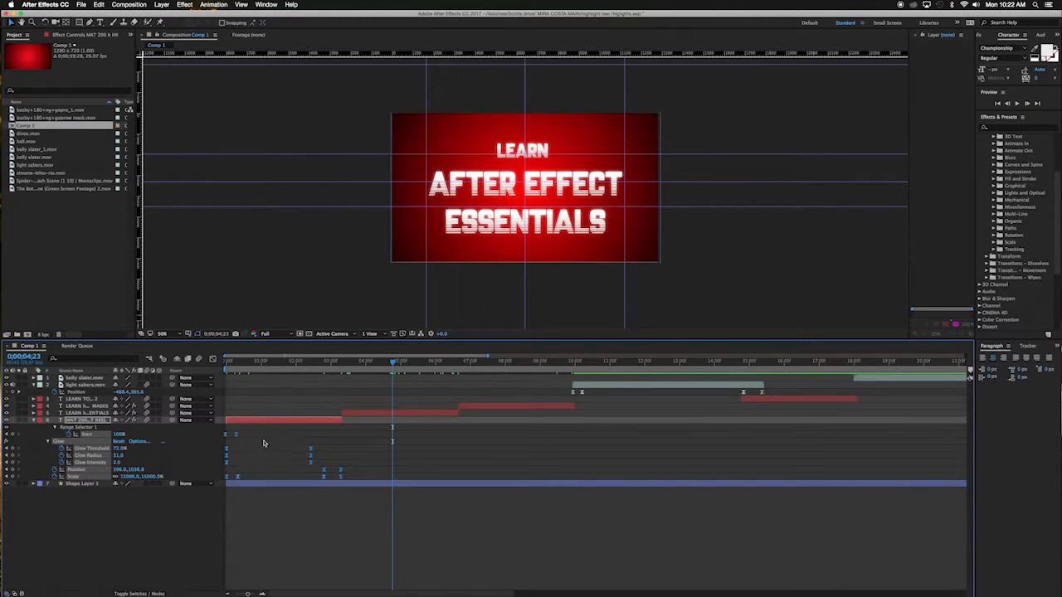
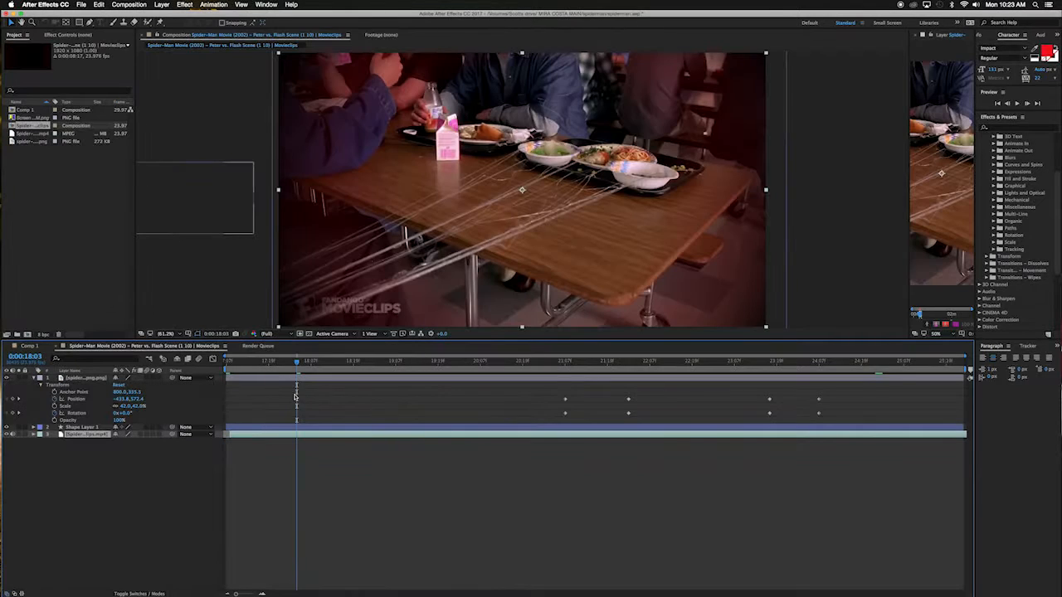
Step: Return to the start of the Spider-Man Movie clip composition and add it to the Render Queue
left_click(229, 363)
left_click_drag(229, 365, 2, 290)
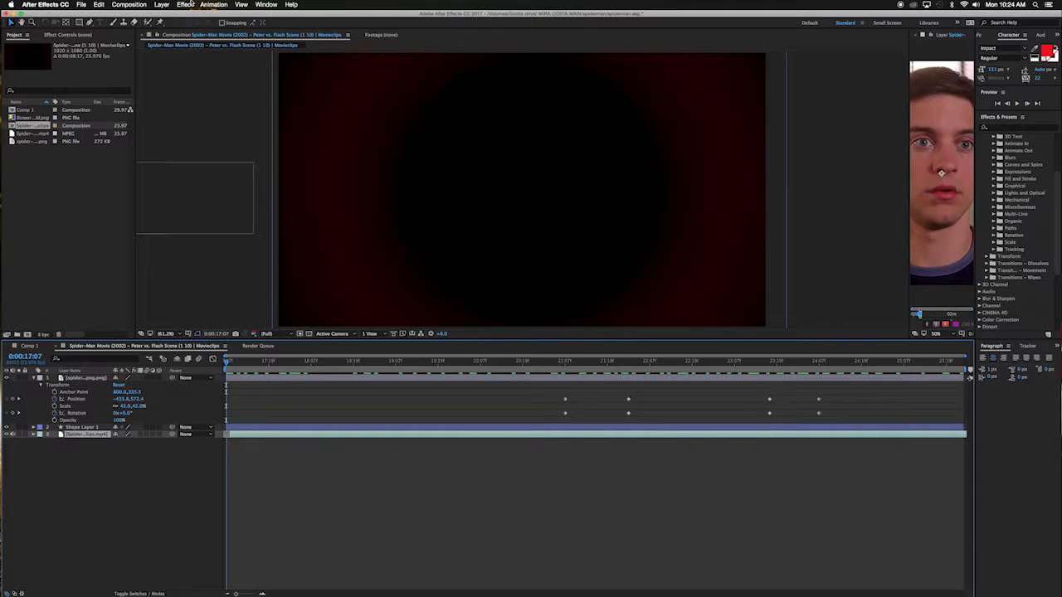
left_click(82, 4)
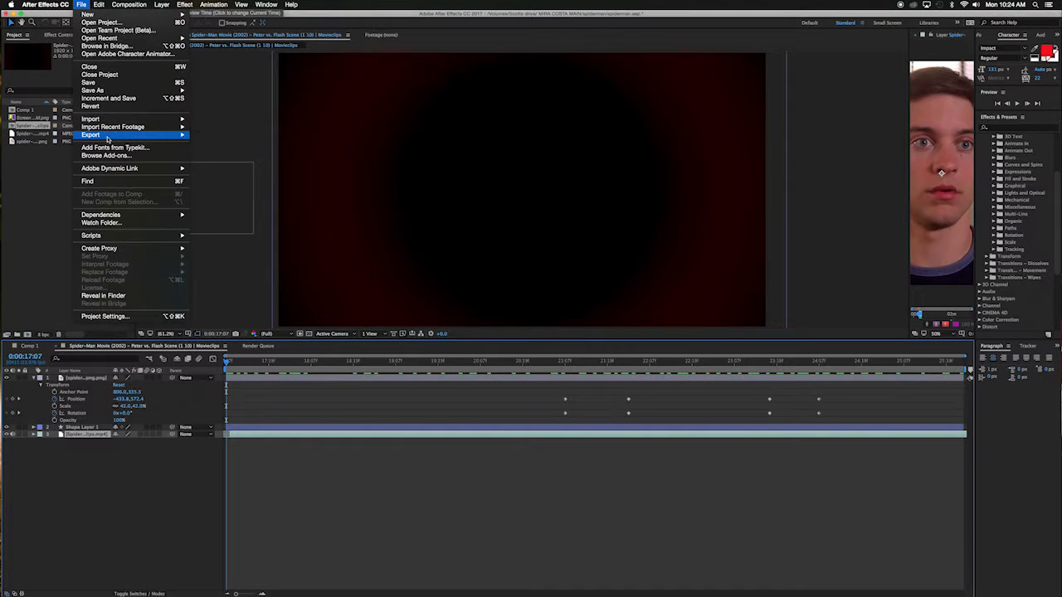
mouse_move(108, 136)
left_click(236, 144)
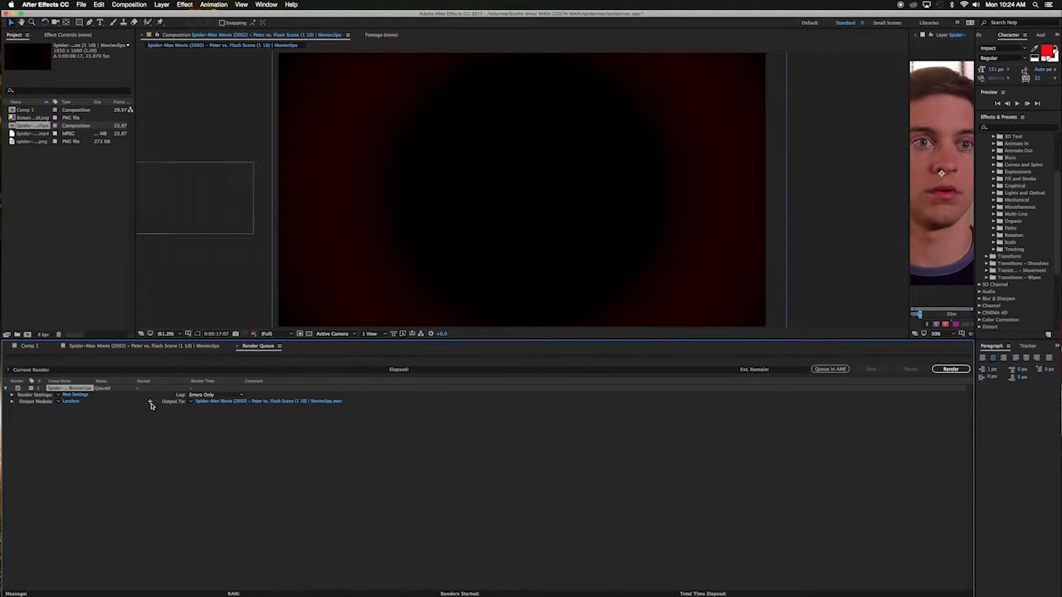
Step: Set the render output to the highlight reel folder, replacing the existing movie file, and start the render
left_click(220, 401)
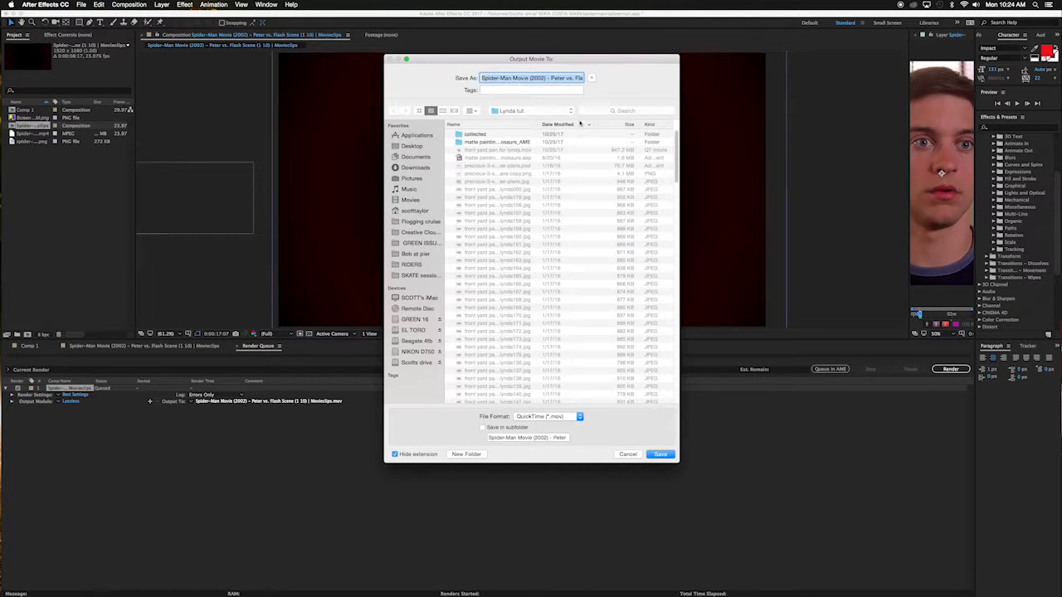
left_click(570, 111)
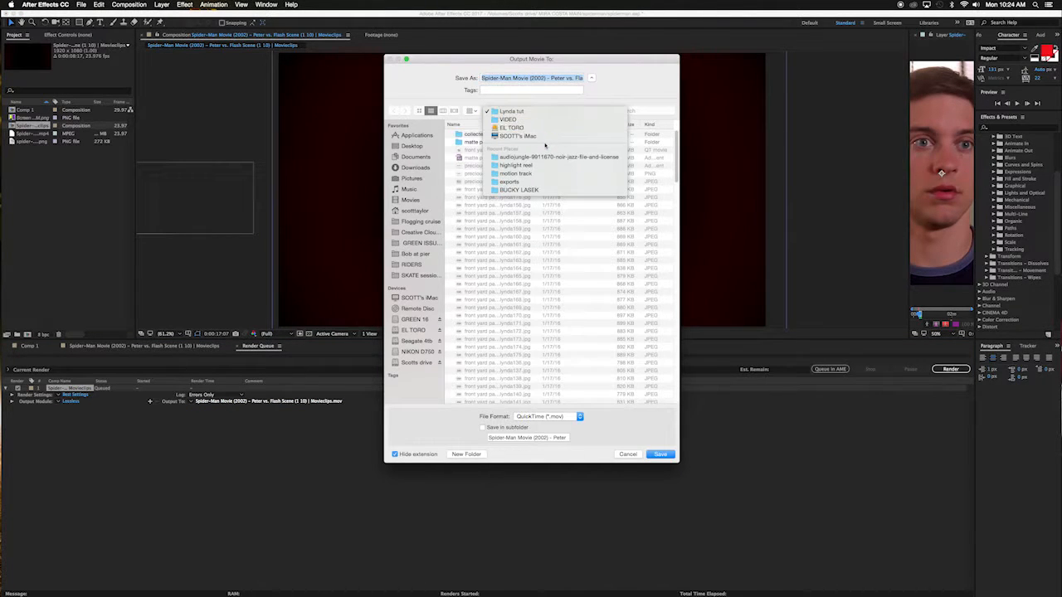
left_click(516, 166)
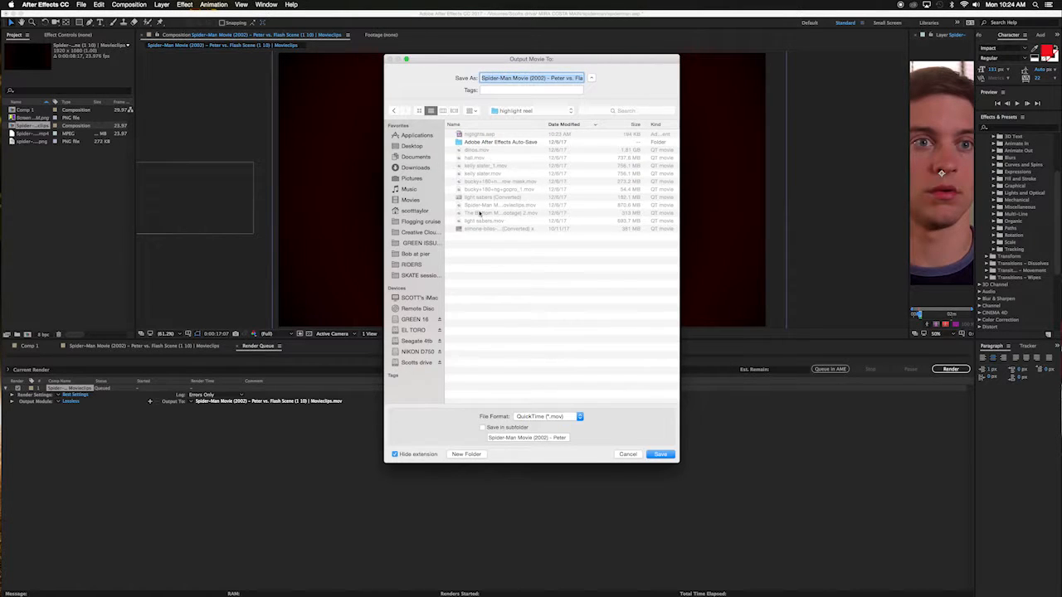
left_click(661, 454)
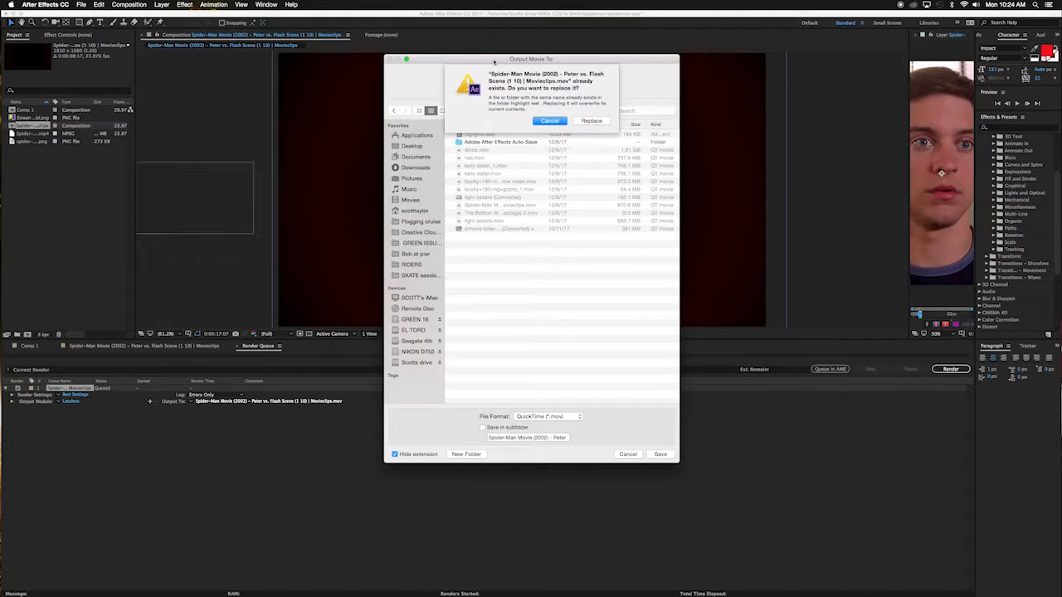
left_click(591, 122)
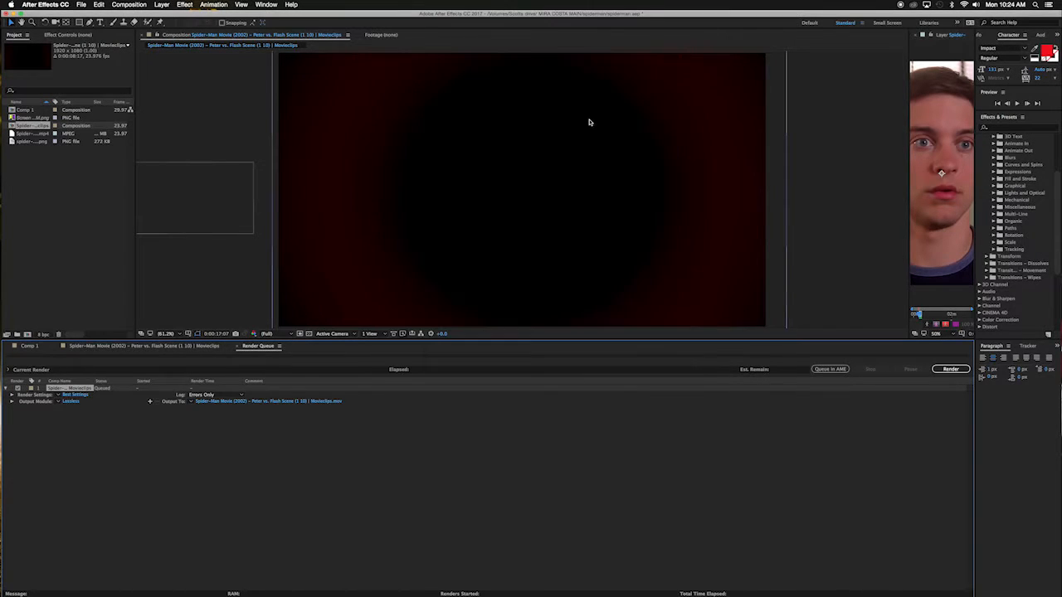
left_click(950, 370)
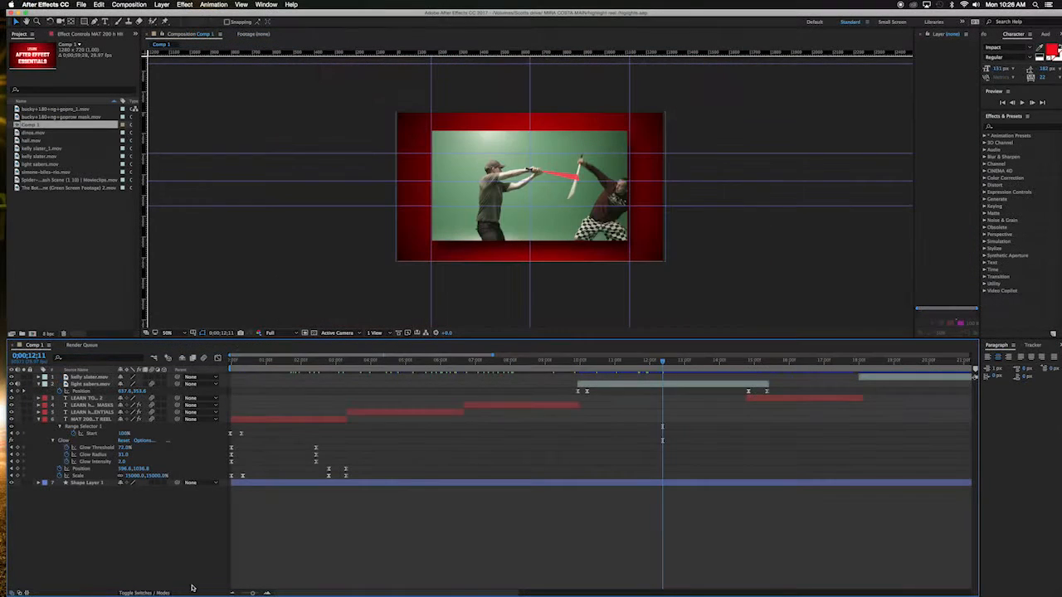
Step: Import the rendered Spider-Man Movie (2002) - Peter vs. Flash Scene (1 10) | Movieclips.mov from the highlight reel folder
left_click_drag(314, 593, 400, 591)
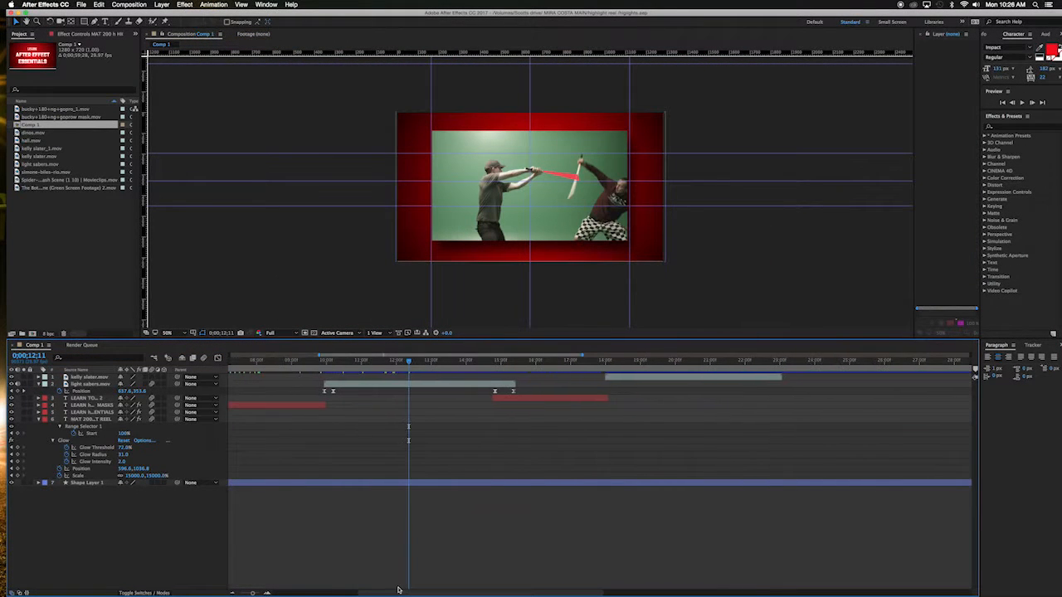
right_click(57, 224)
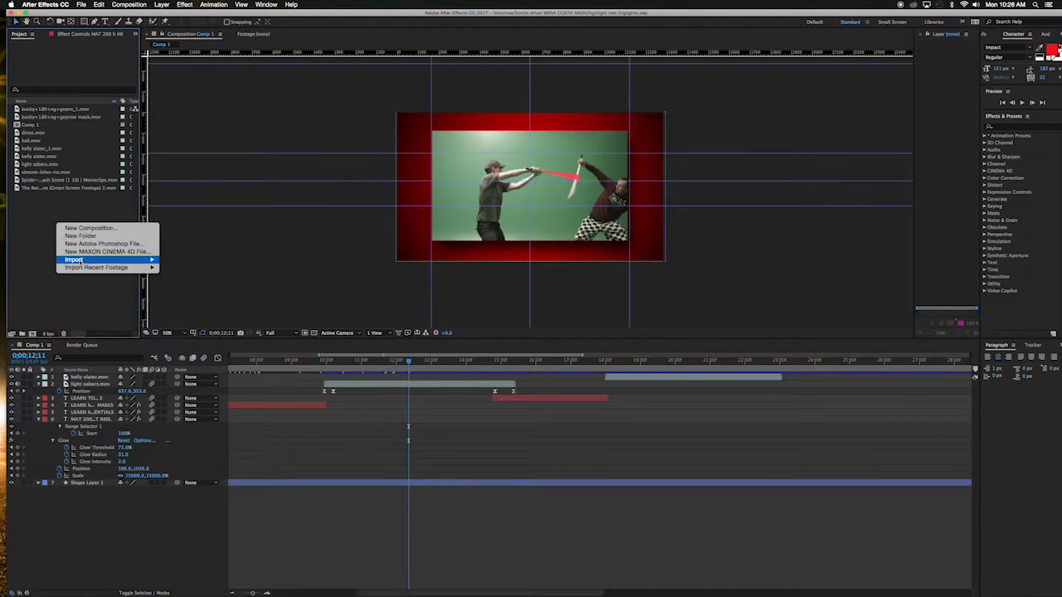
mouse_move(83, 260)
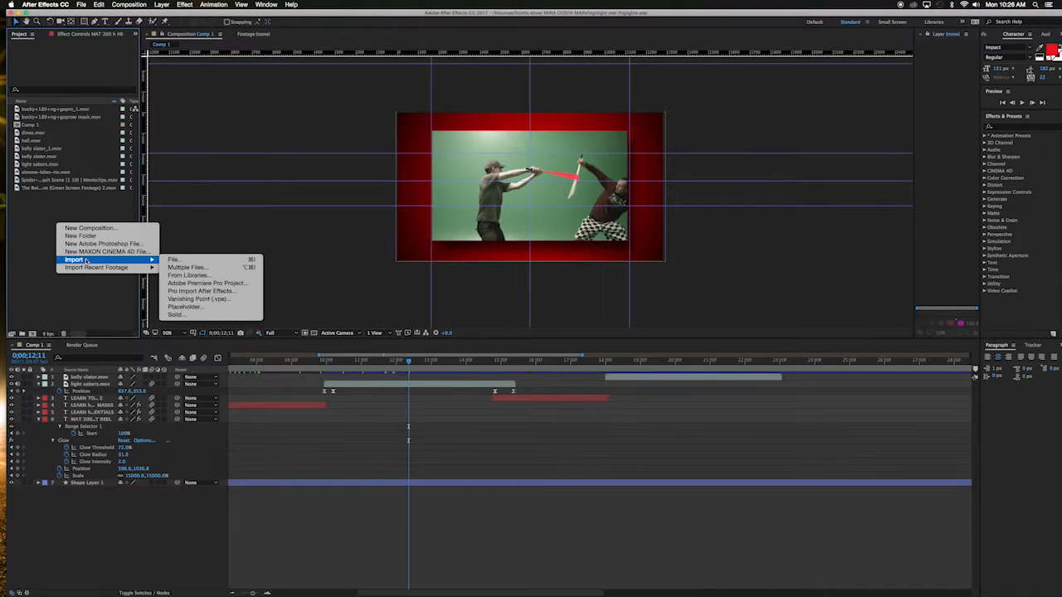
left_click(174, 260)
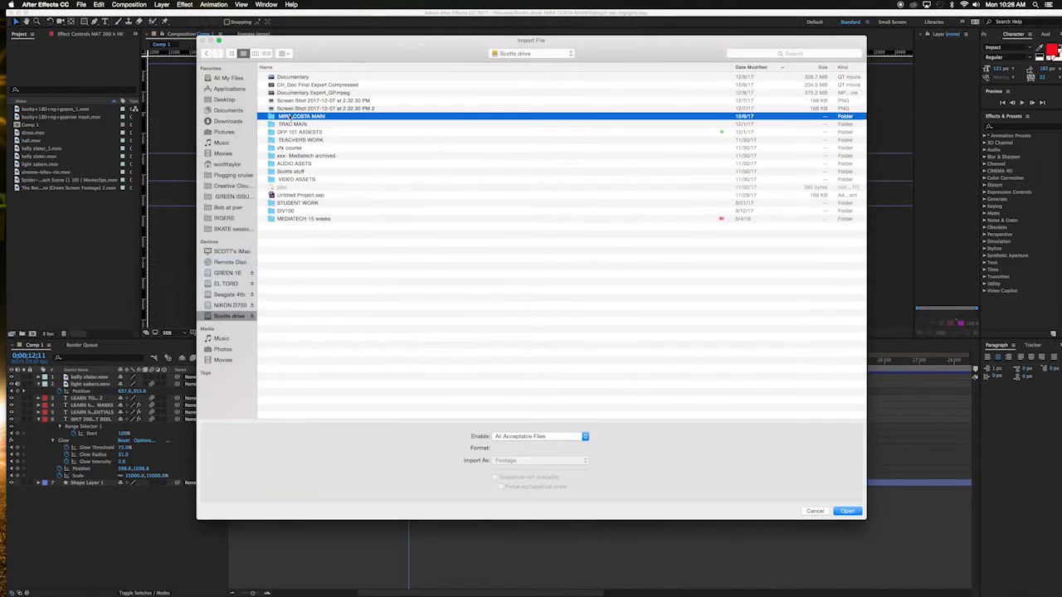
double_click(289, 117)
double_click(290, 77)
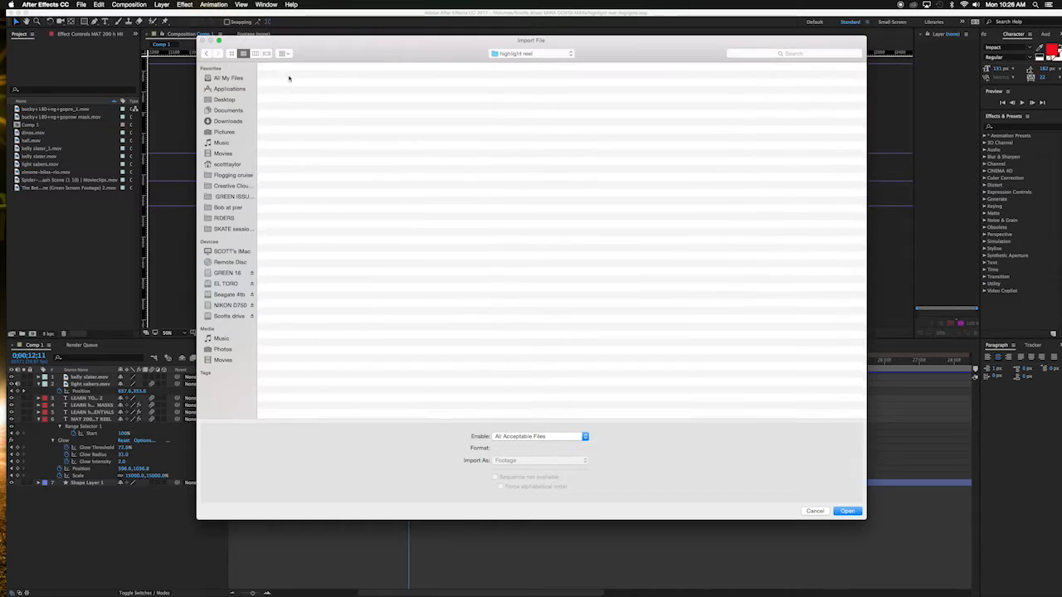
left_click(311, 77)
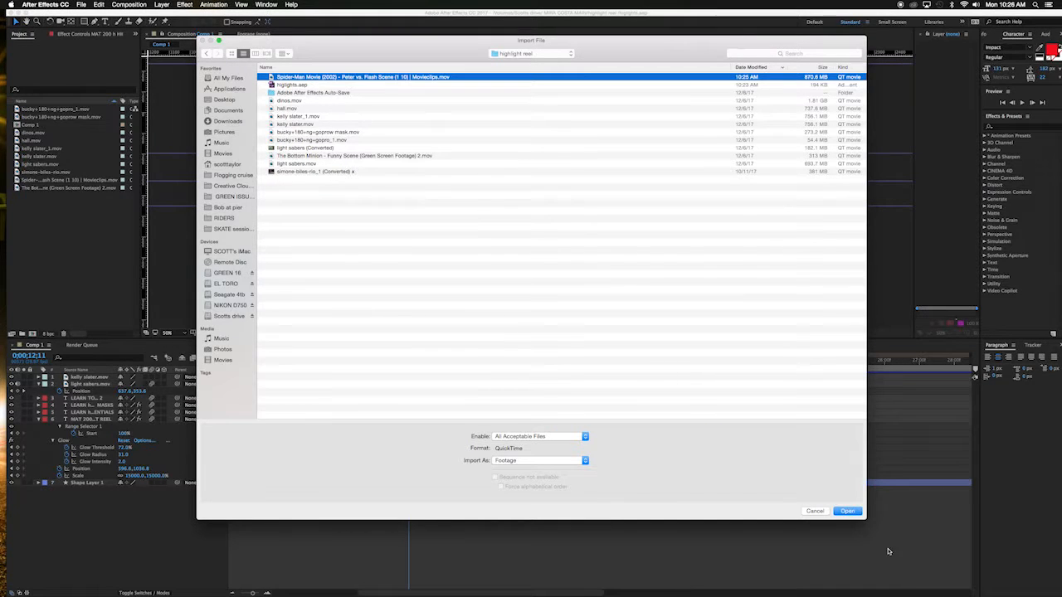
left_click(846, 512)
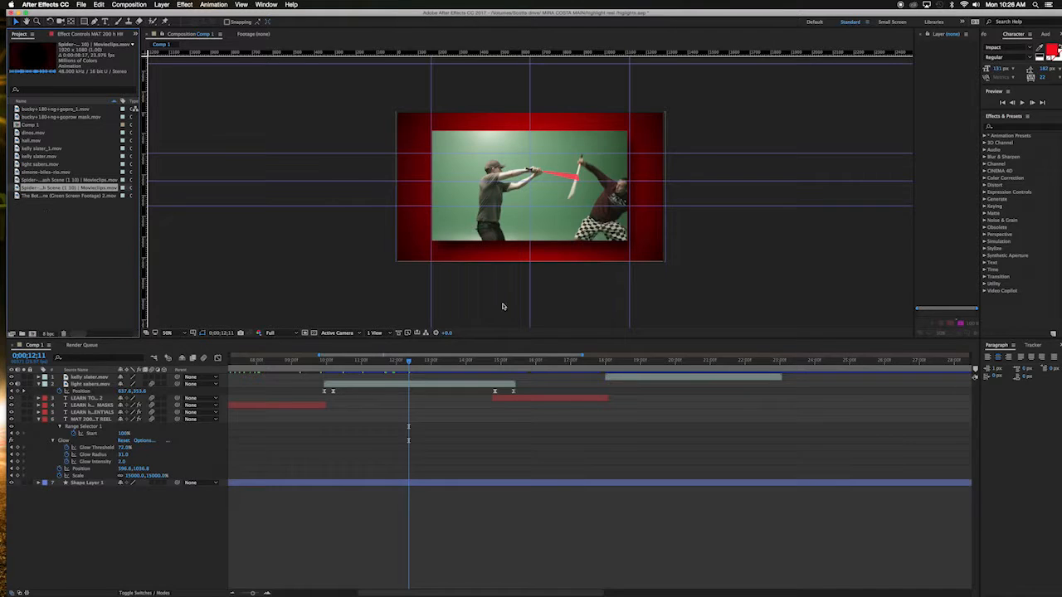
Step: Widen the background shape layer's radial gradient by extending its end point outward
left_click_drag(409, 365, 627, 369)
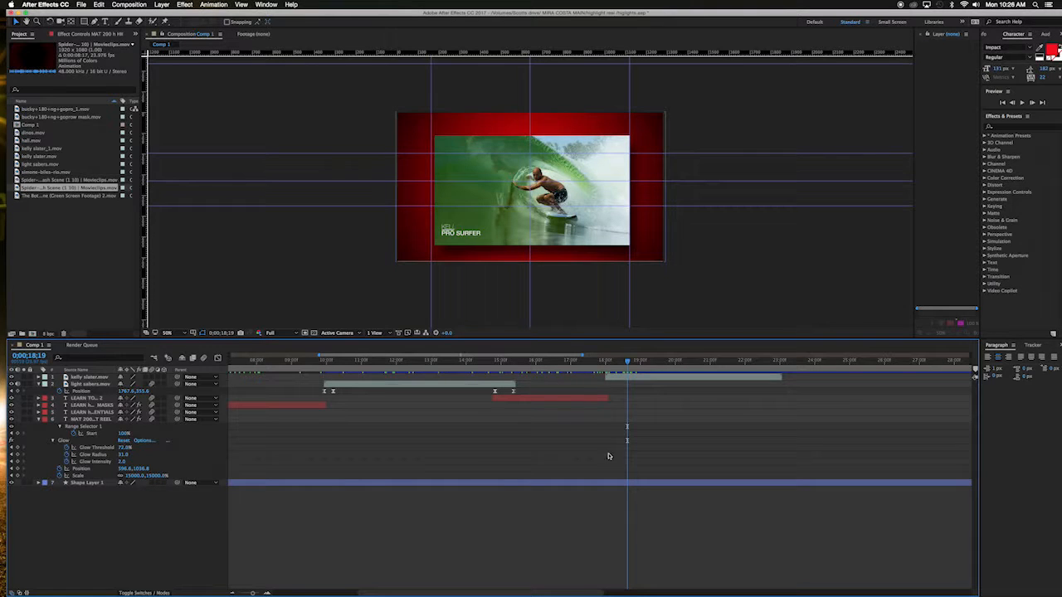
left_click_drag(386, 593, 431, 593)
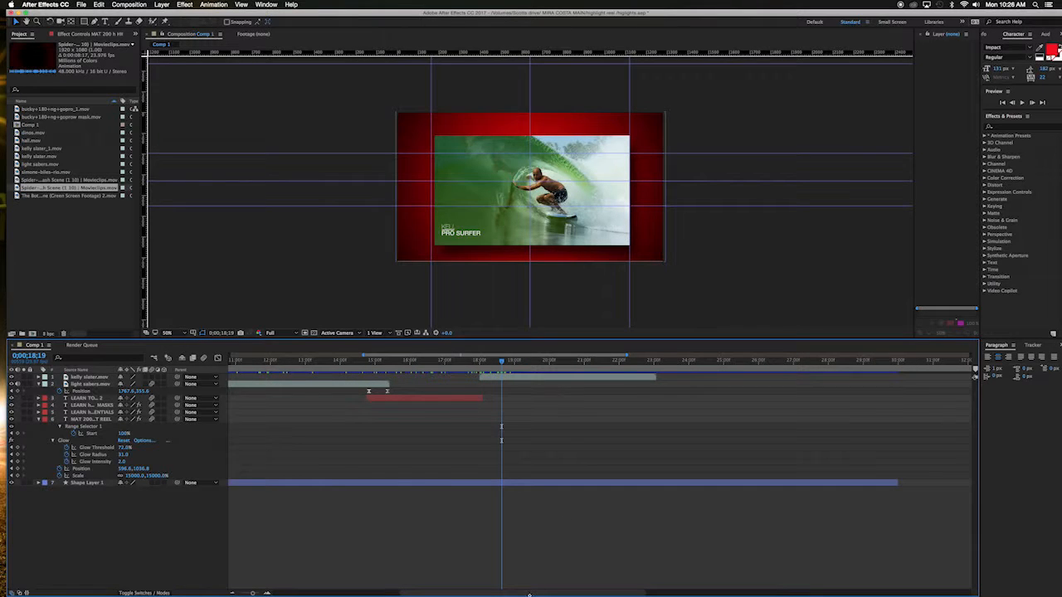
left_click_drag(529, 594, 571, 595)
left_click_drag(540, 360, 571, 360)
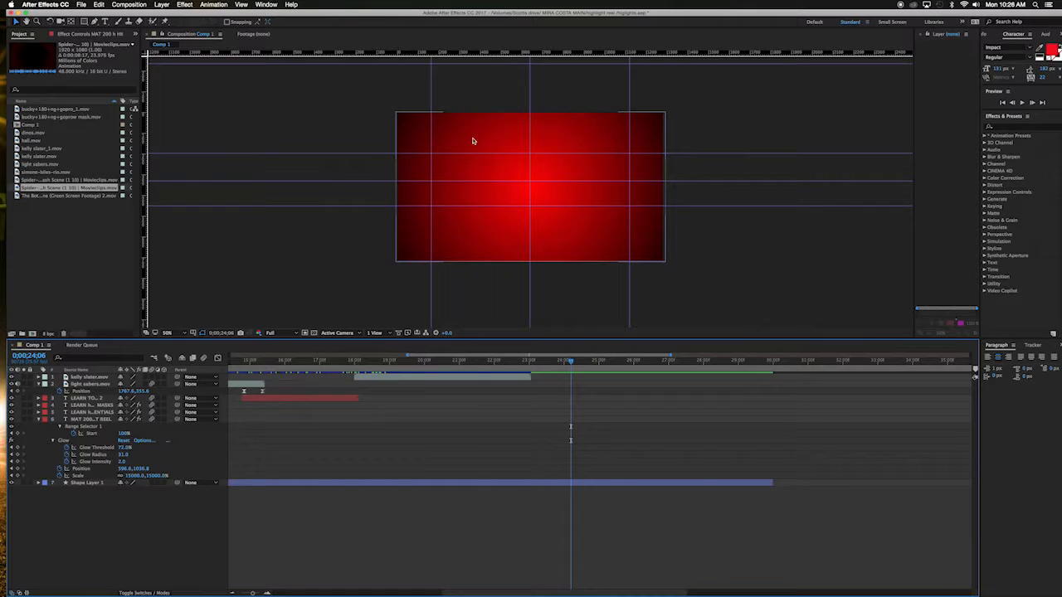
left_click(448, 485)
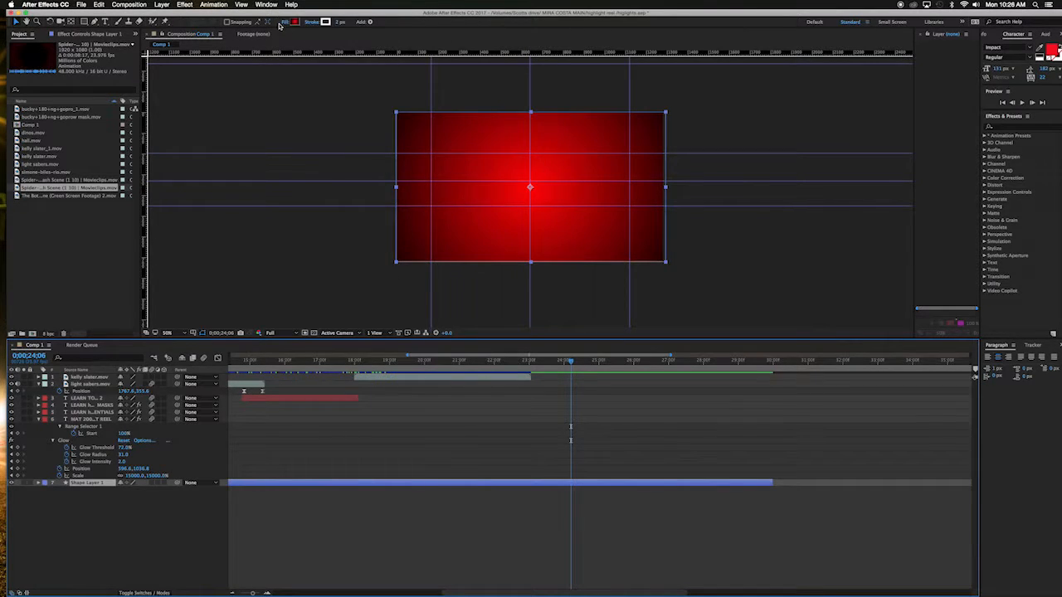
left_click(293, 23)
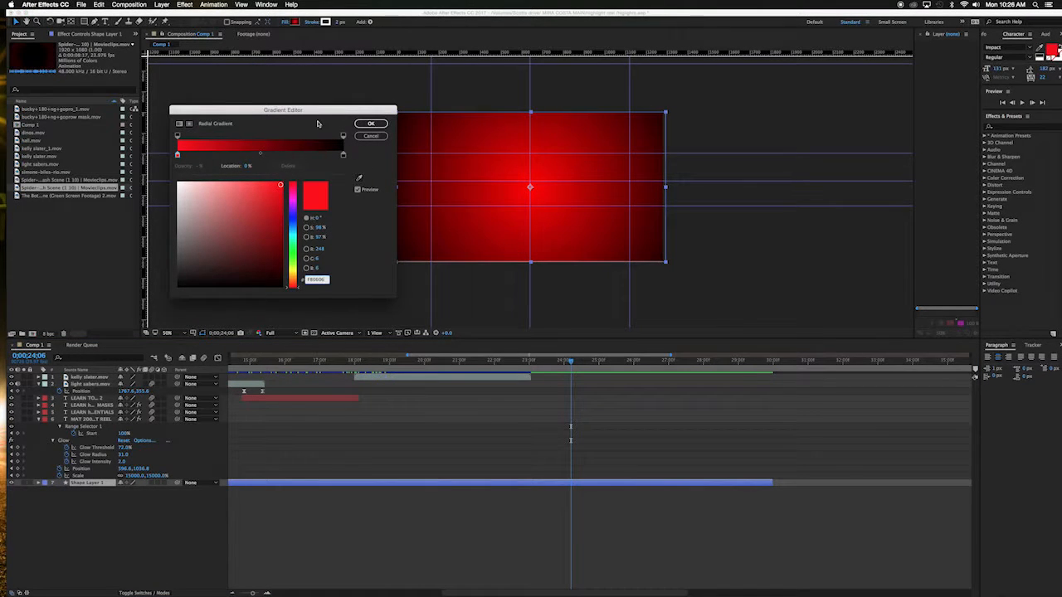
left_click(373, 135)
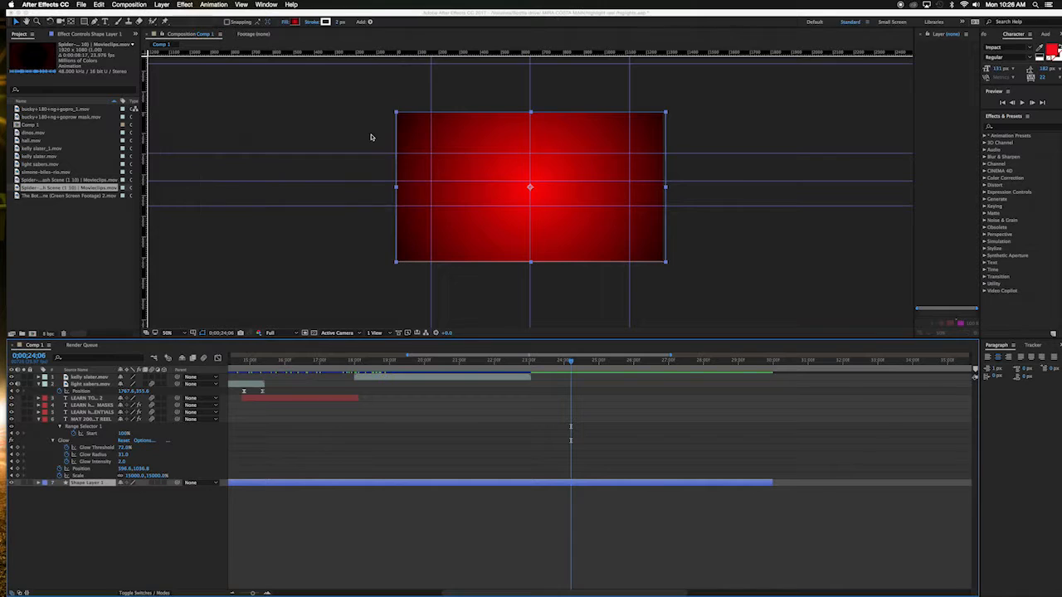
left_click(285, 23)
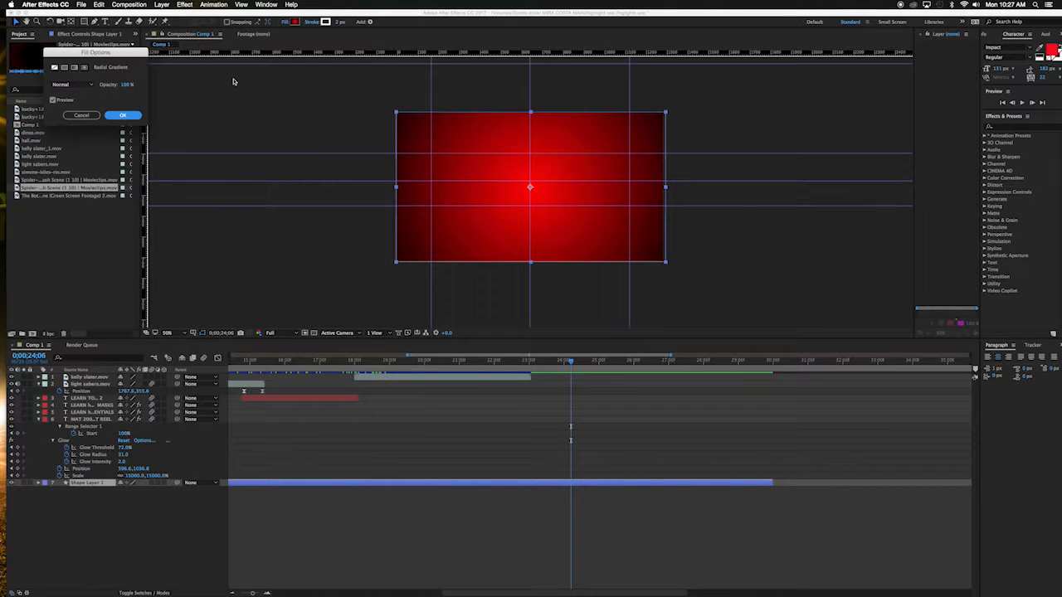
left_click(117, 116)
left_click(298, 22)
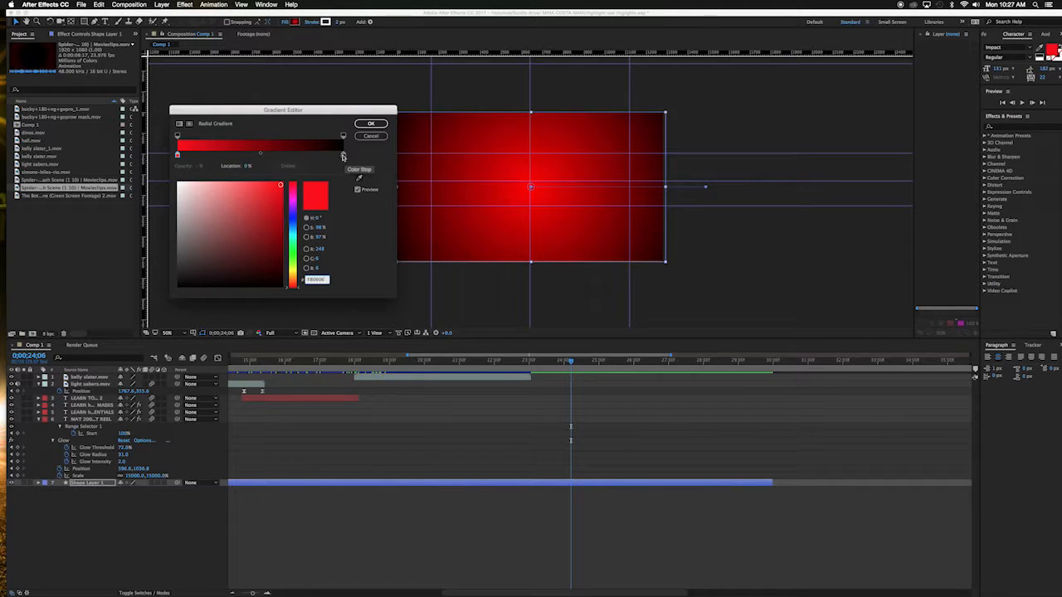
left_click(366, 122)
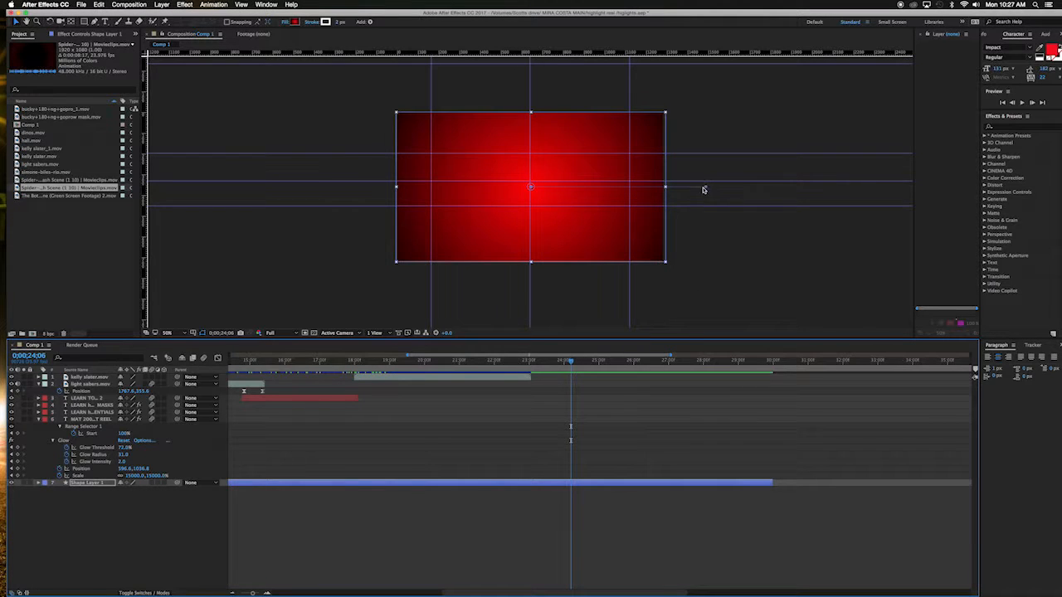
left_click_drag(657, 190, 734, 187)
left_click(434, 450)
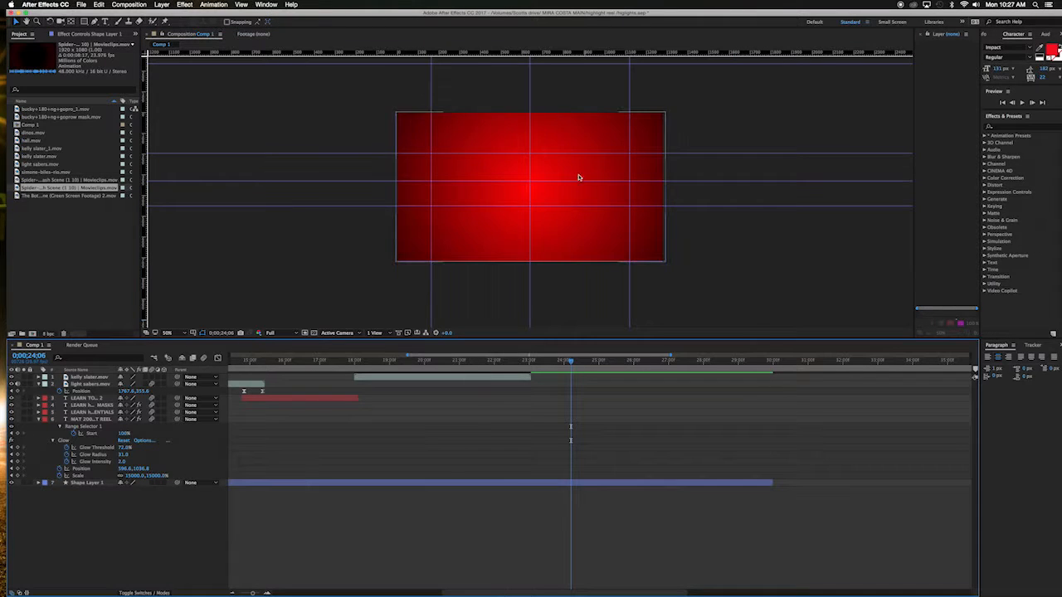
Step: Duplicate the LEARN TO... text layer and slide the copy to start at about 0;00;23;00
left_click(316, 401)
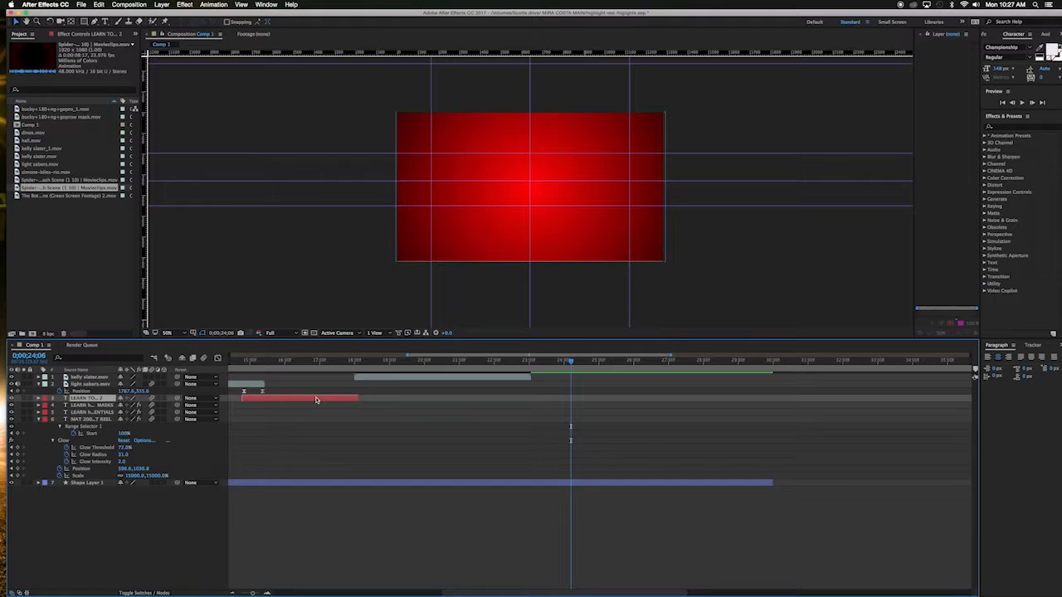
key("ctrl+d")
left_click_drag(316, 405, 598, 387)
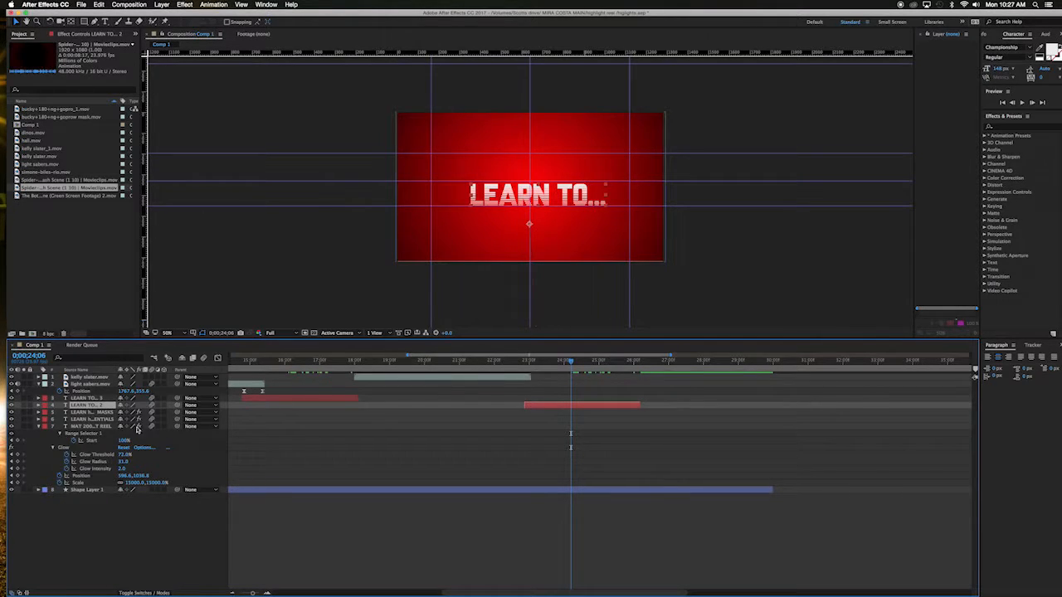
Step: Add the imported Spider-Man clip to the composition and move its layer to start around 0;00;26;04
left_click_drag(23, 197, 518, 192)
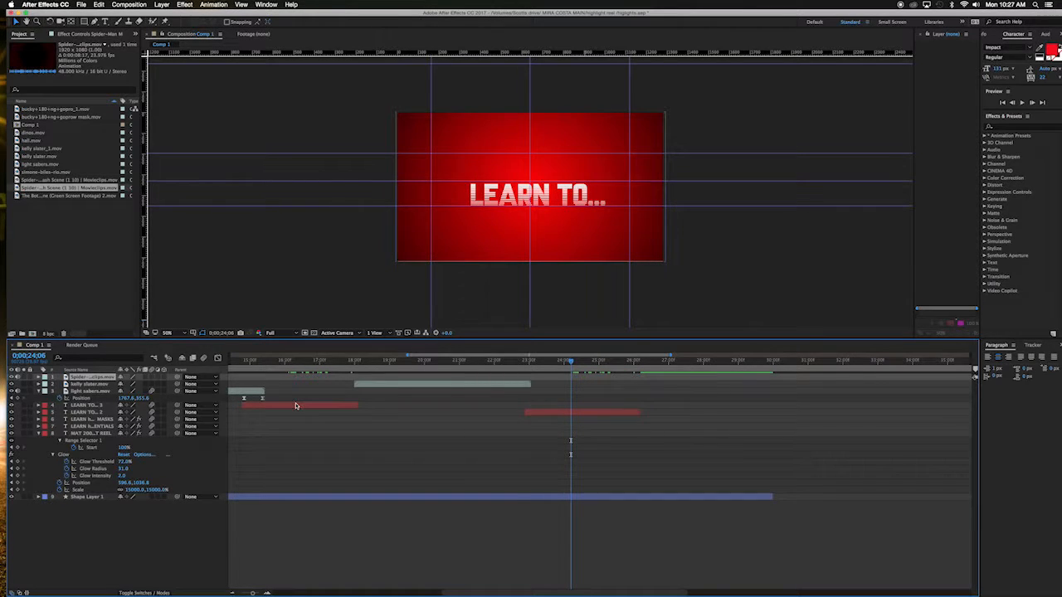
left_click_drag(497, 594, 378, 594)
left_click_drag(351, 379, 892, 380)
left_click_drag(533, 594, 652, 590)
left_click_drag(540, 378, 895, 380)
scroll(646, 590, "right", 5)
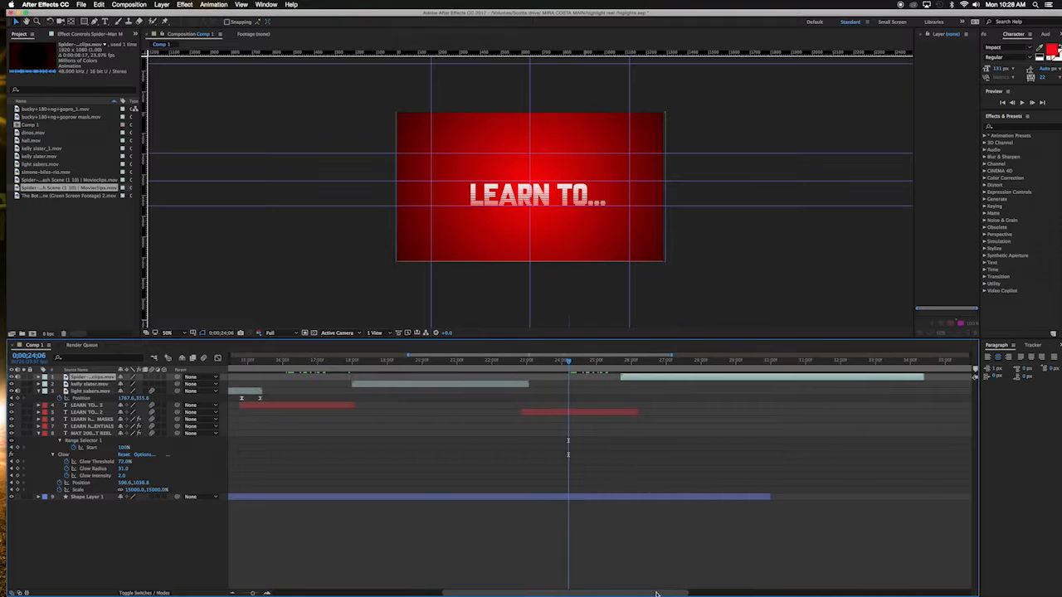
left_click_drag(499, 382, 580, 368)
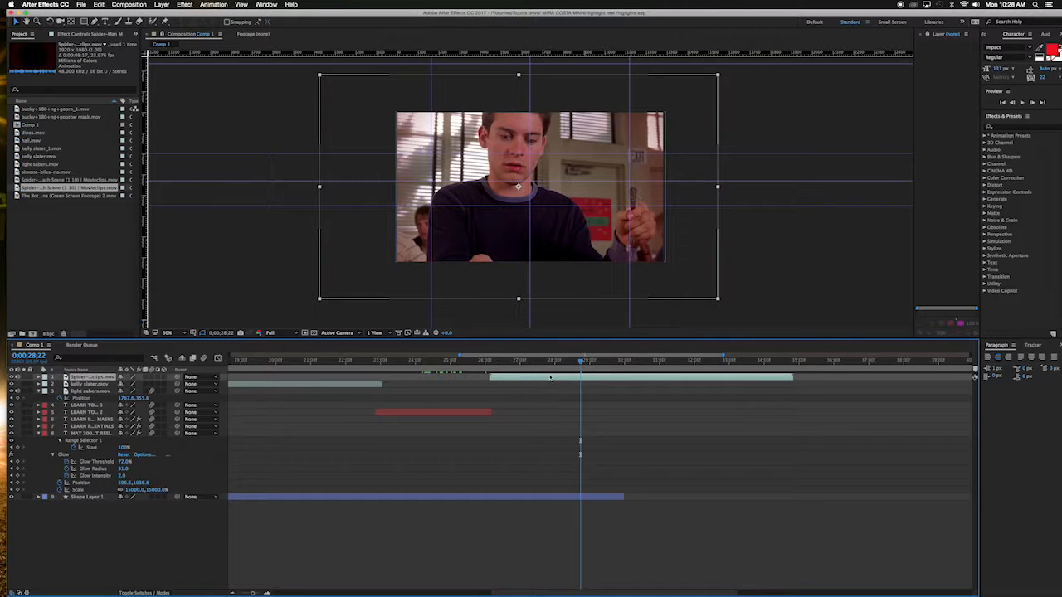
Step: Scale the Spider-Man clip to 49% and nudge it into the center of the red frame
key("s")
left_click_drag(137, 384, 94, 384)
left_click_drag(586, 233, 593, 238)
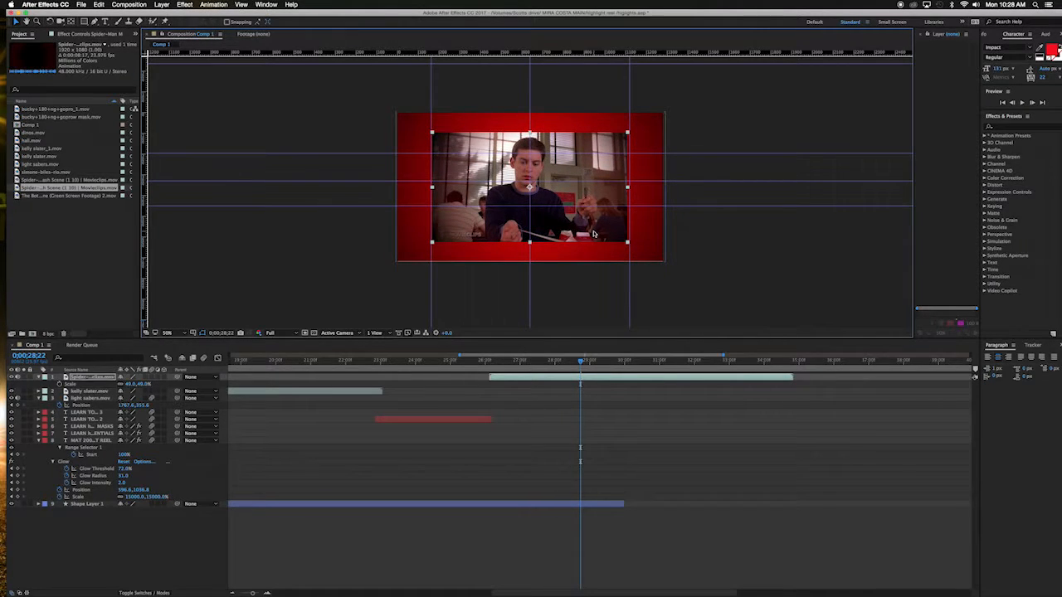
Step: Add a Drop Shadow layer style to the Spider-Man clip layer
left_click(554, 375)
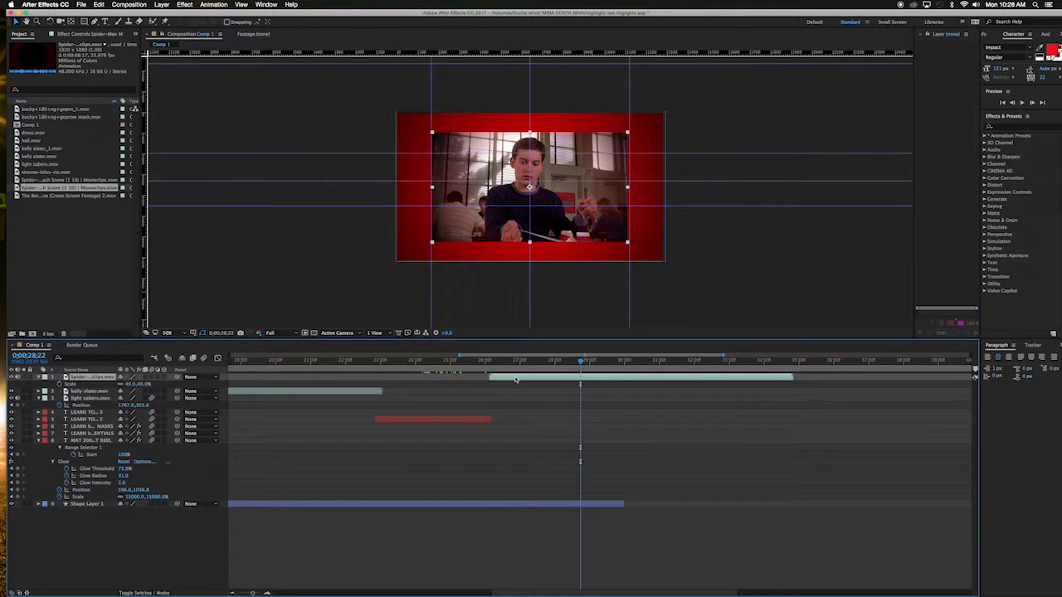
left_click(161, 5)
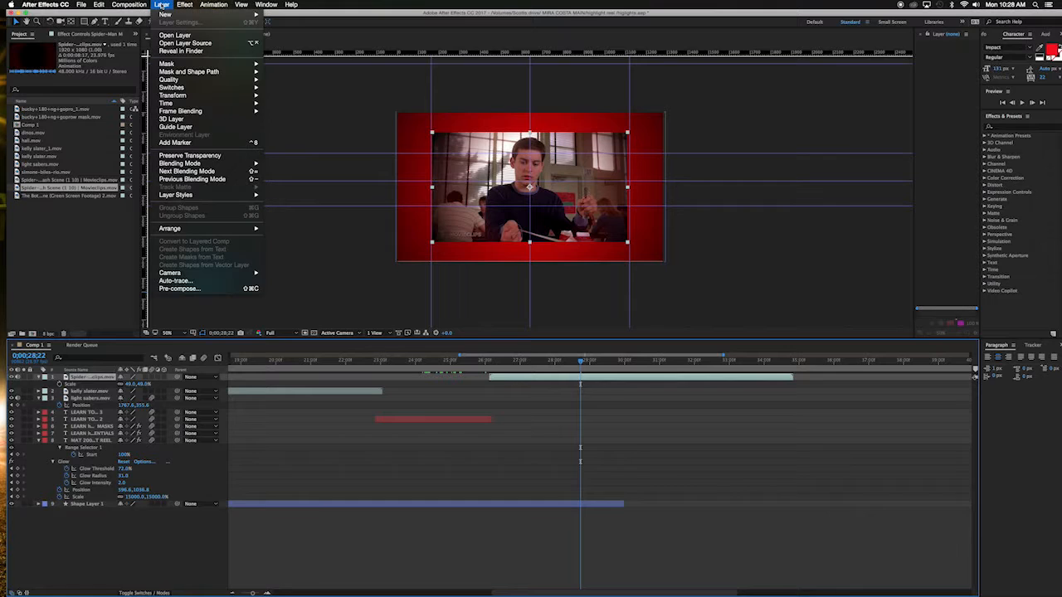
mouse_move(188, 198)
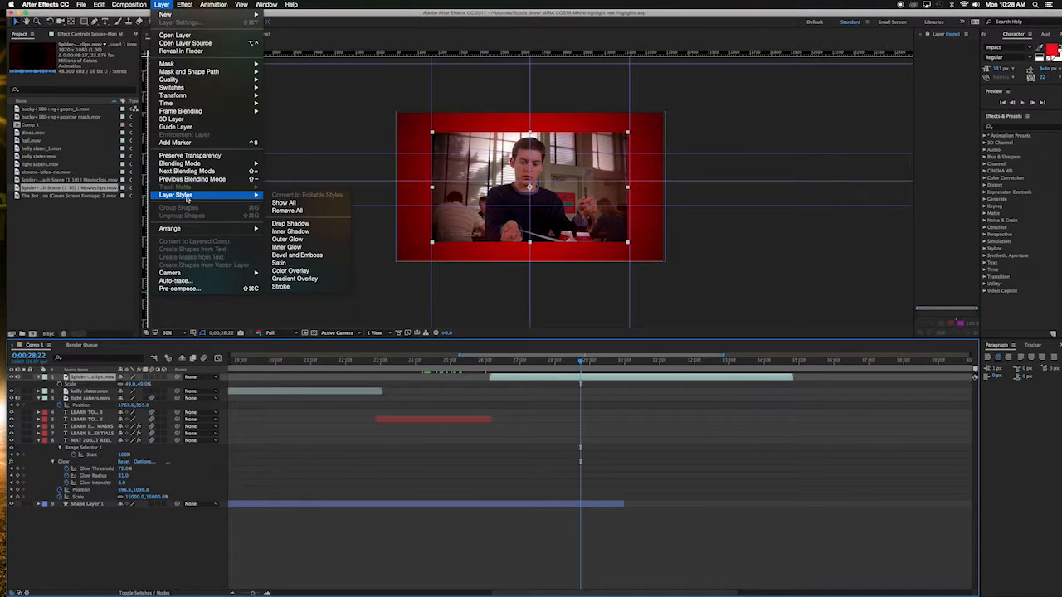
left_click(288, 224)
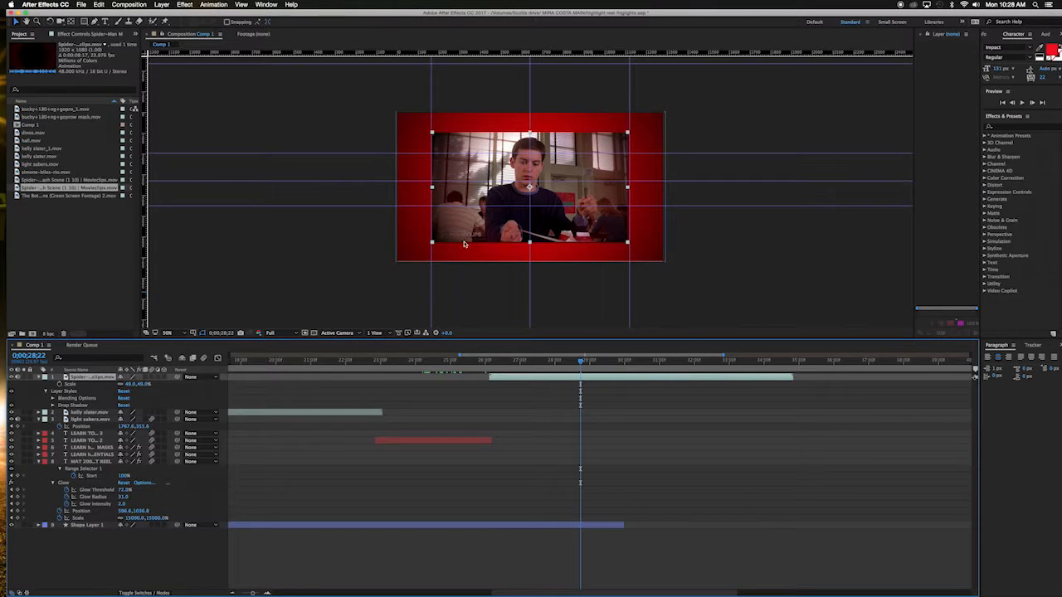
Step: Set the Spider-Man clip's drop shadow distance to 33 and spread to 1%
key("slash")
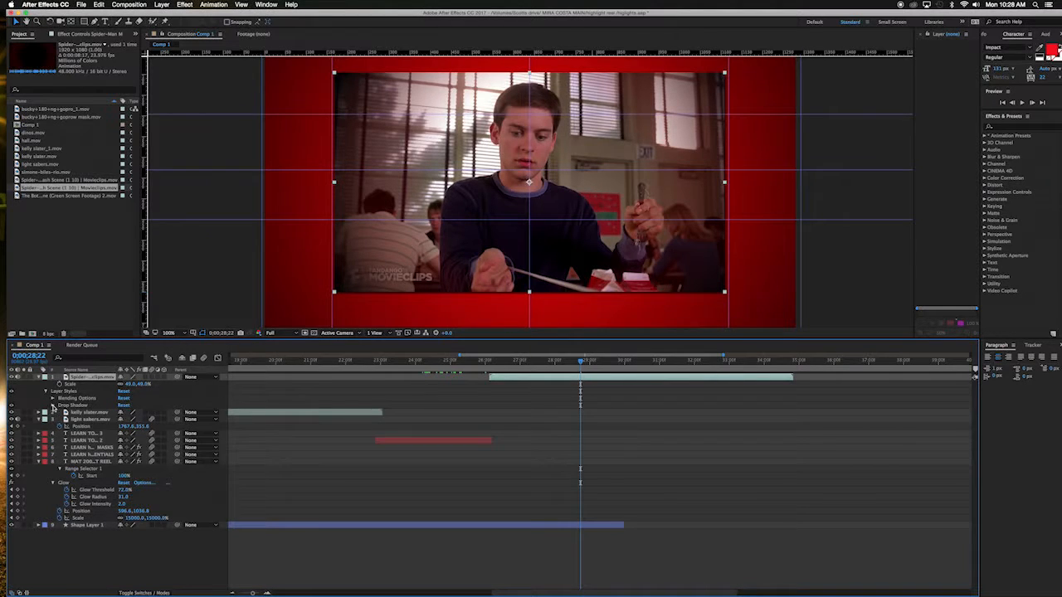
left_click(52, 405)
left_click_drag(120, 448, 141, 466)
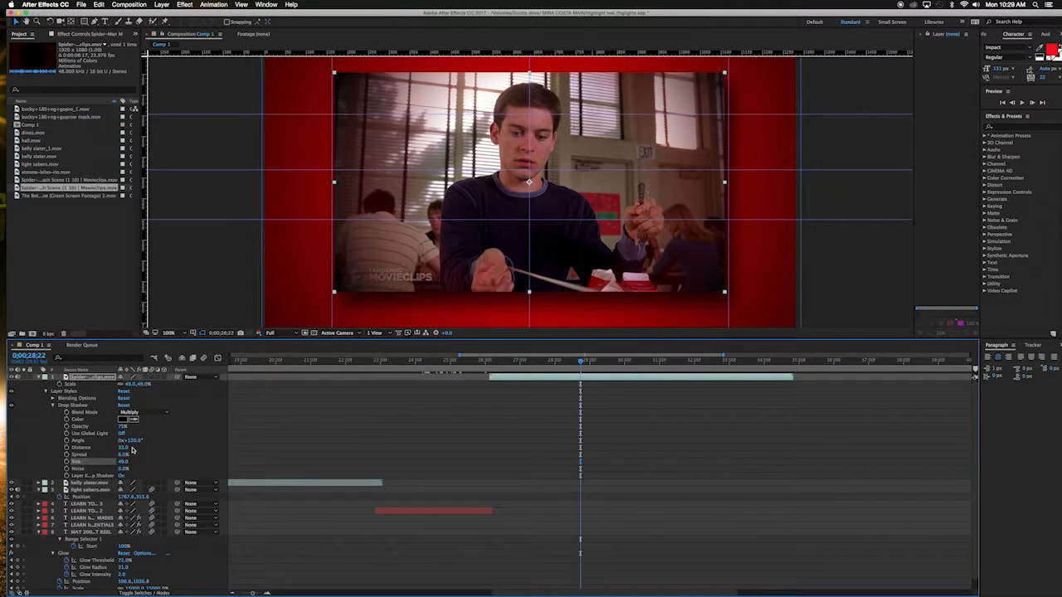
left_click(123, 455)
type("10.0")
key("Return")
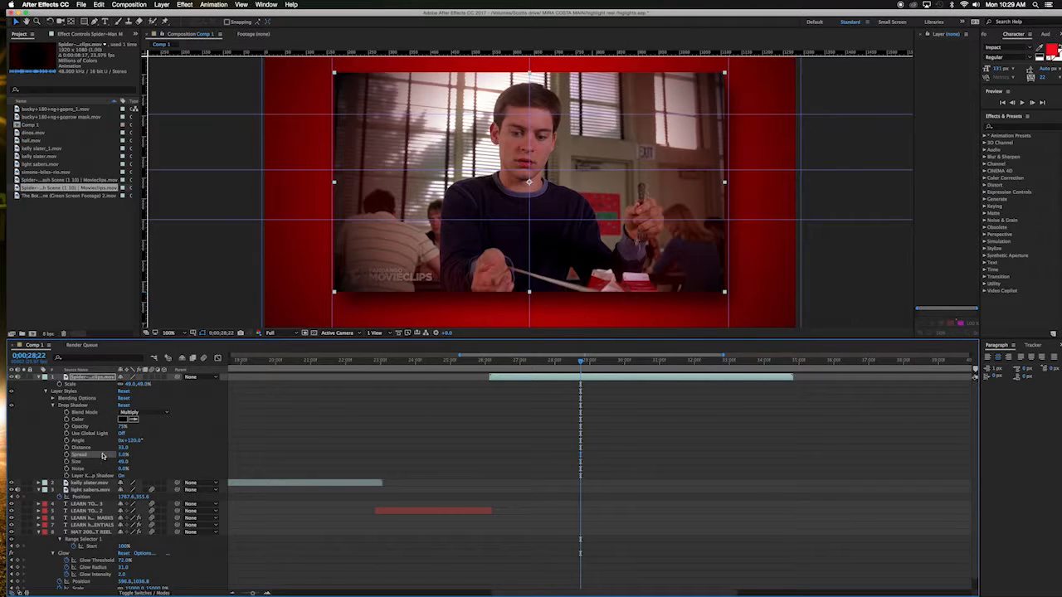
Step: Scrub through and play back the Spider-Man clip to preview its drop shadow
left_click_drag(581, 367, 728, 380)
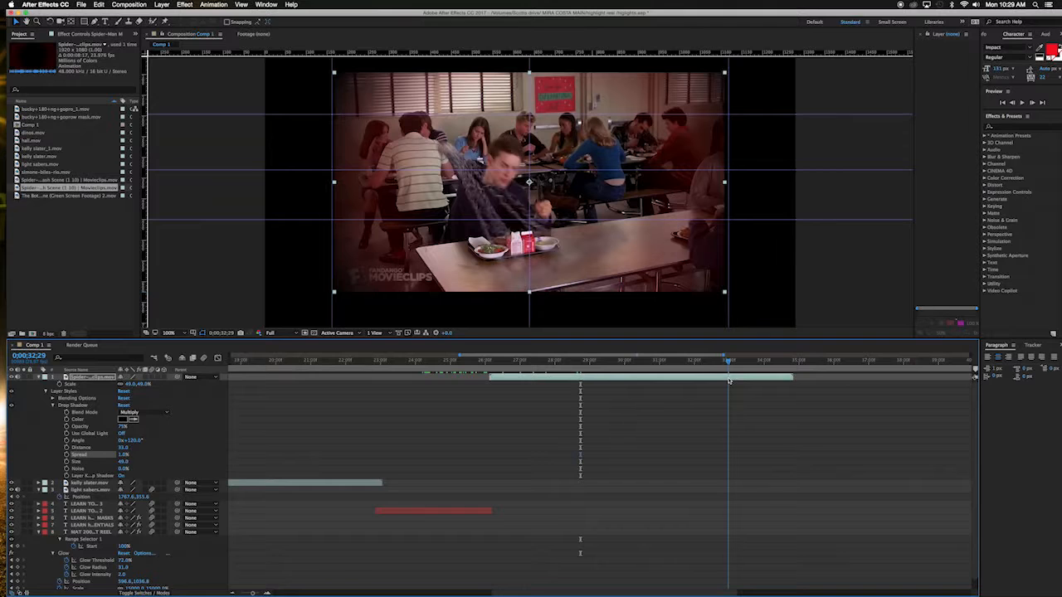
scroll(619, 484, "down", 1)
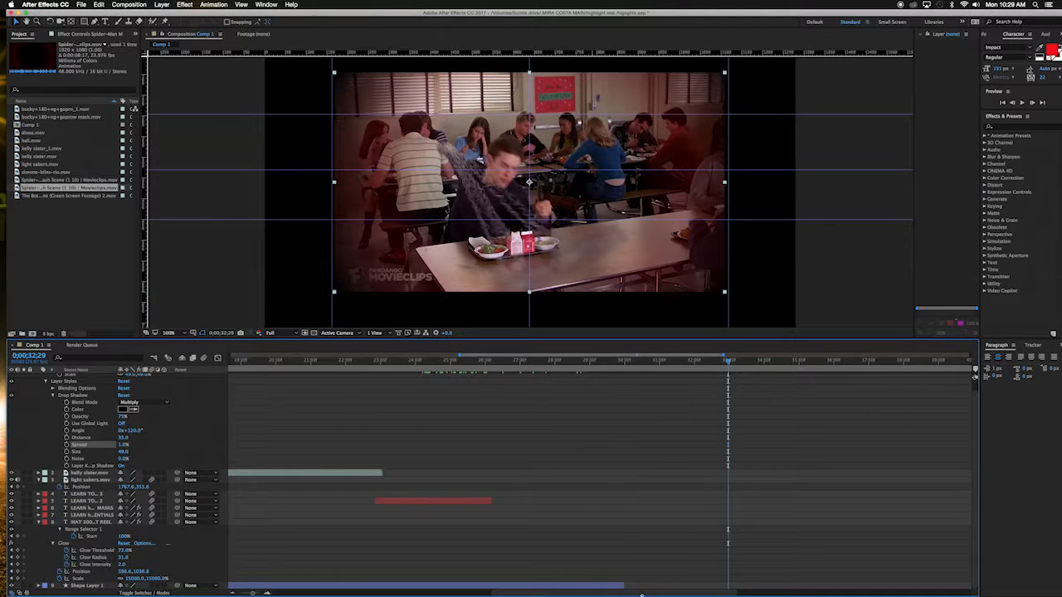
left_click_drag(642, 593, 954, 591)
key("minus")
key("minus")
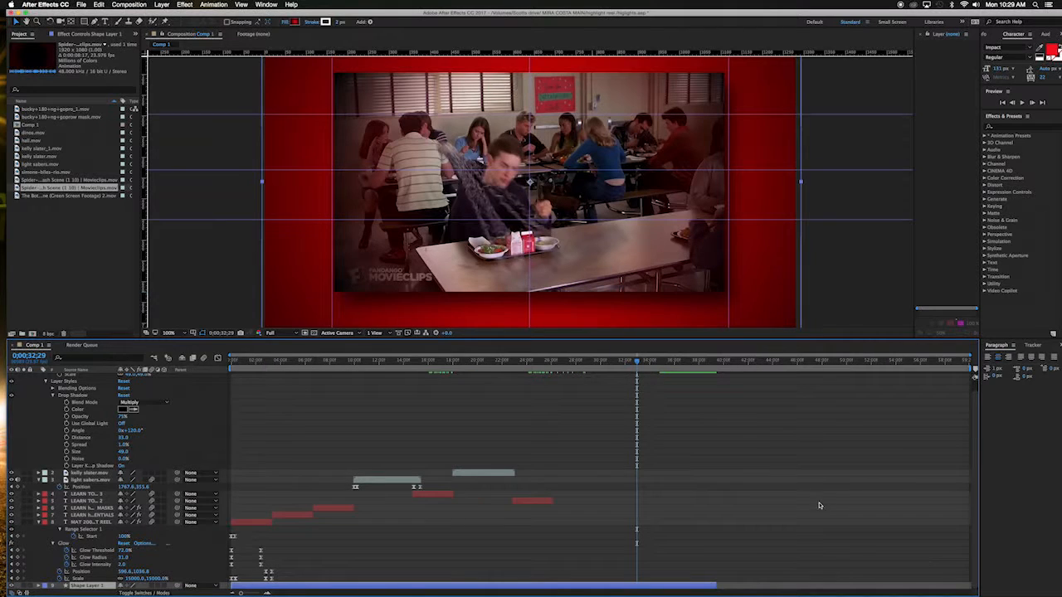
scroll(589, 453, "up", 1)
left_click(541, 361)
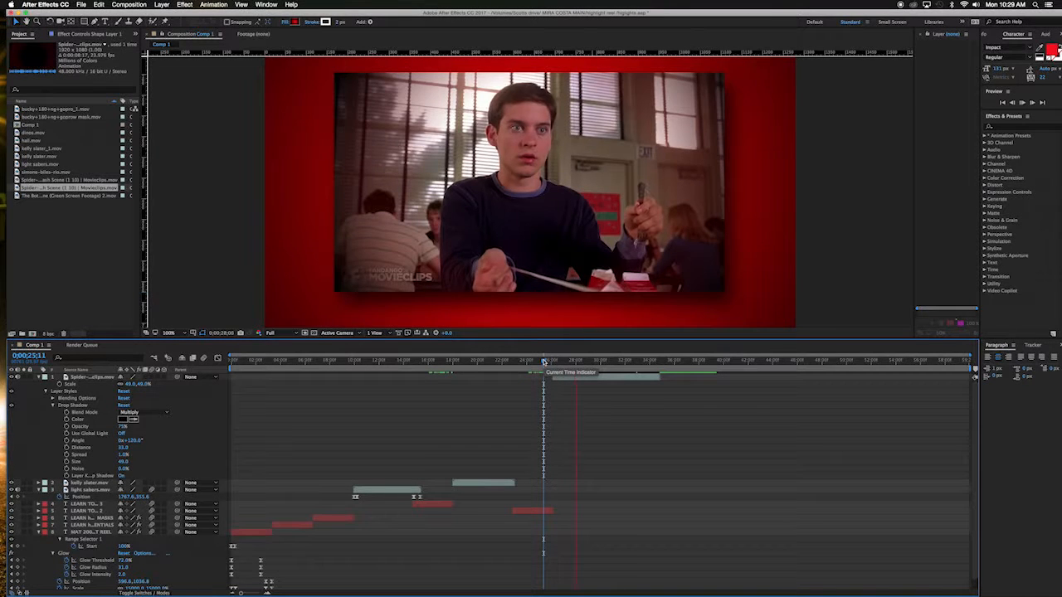
key("space")
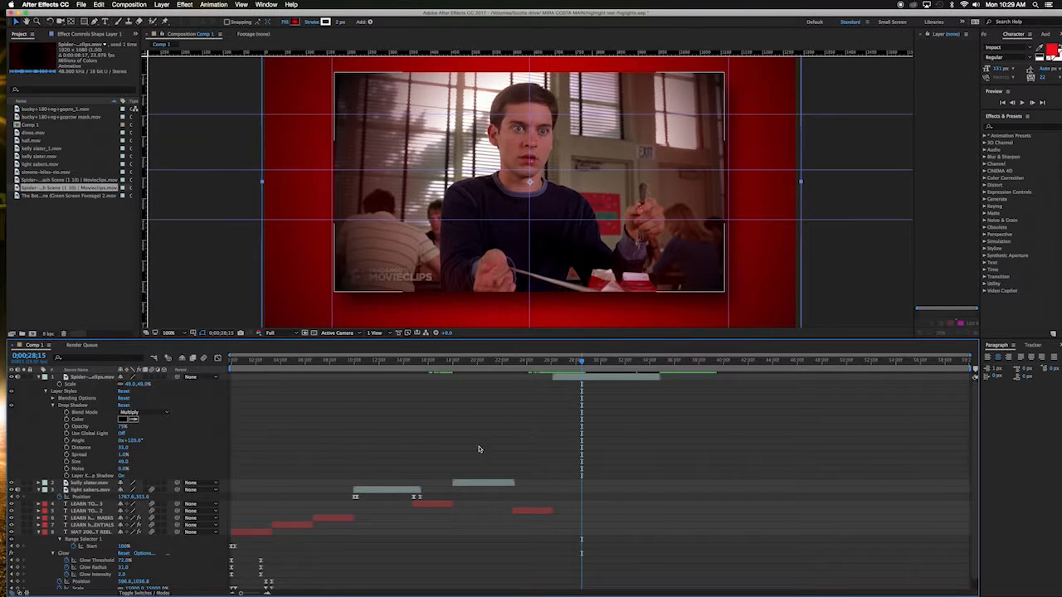
Step: Paste the light sabers clip's slide-in position keyframes onto the Spider-Man clip layer
left_click_drag(509, 362, 378, 423)
left_click(390, 489)
scroll(440, 431, "down", 1)
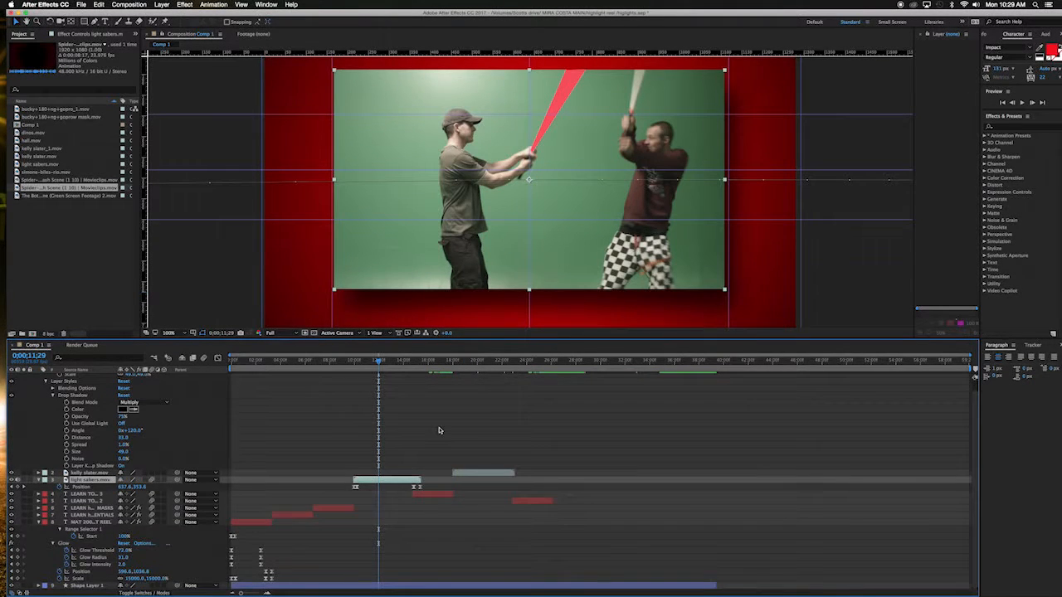
key("u")
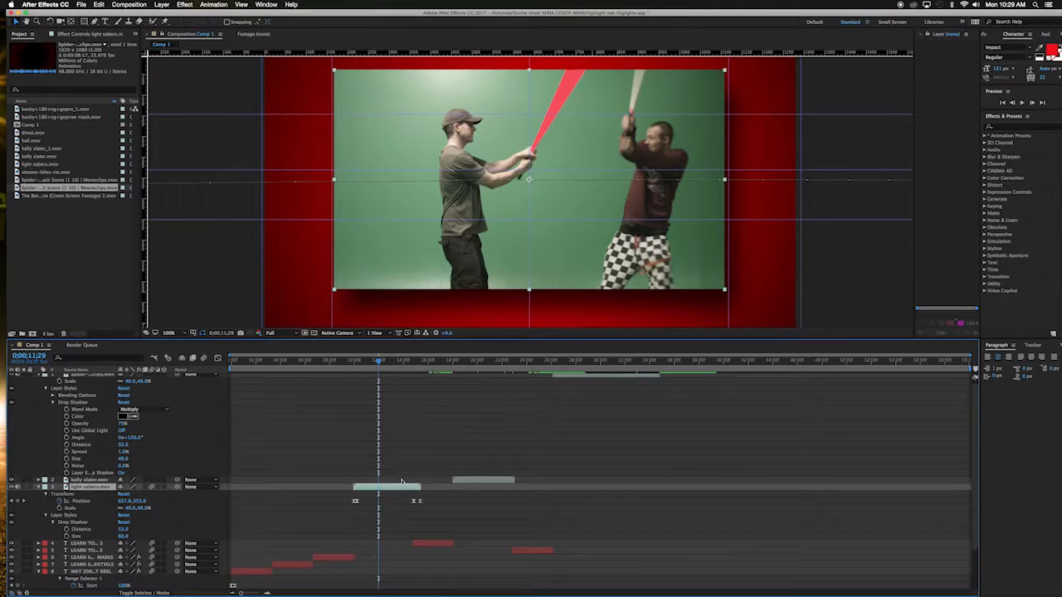
left_click_drag(329, 498, 447, 520)
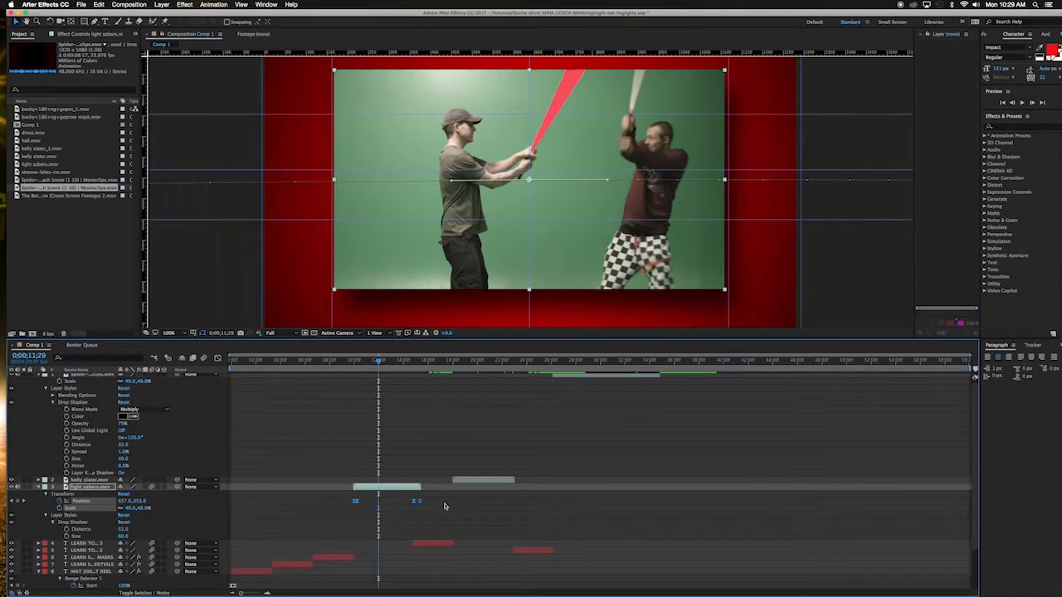
scroll(588, 459, "up", 1)
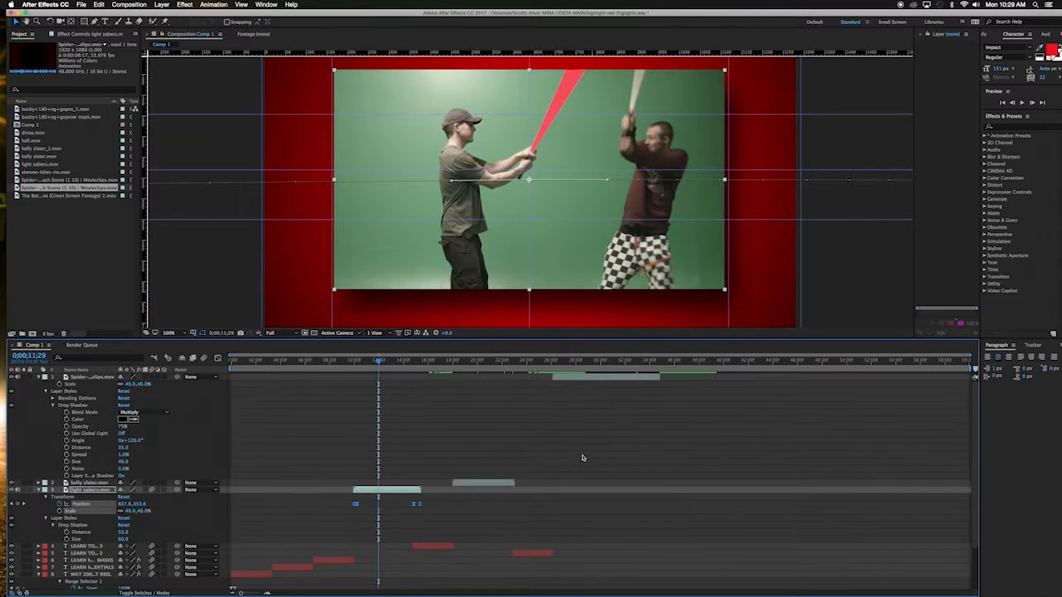
left_click(579, 380)
key("super+v")
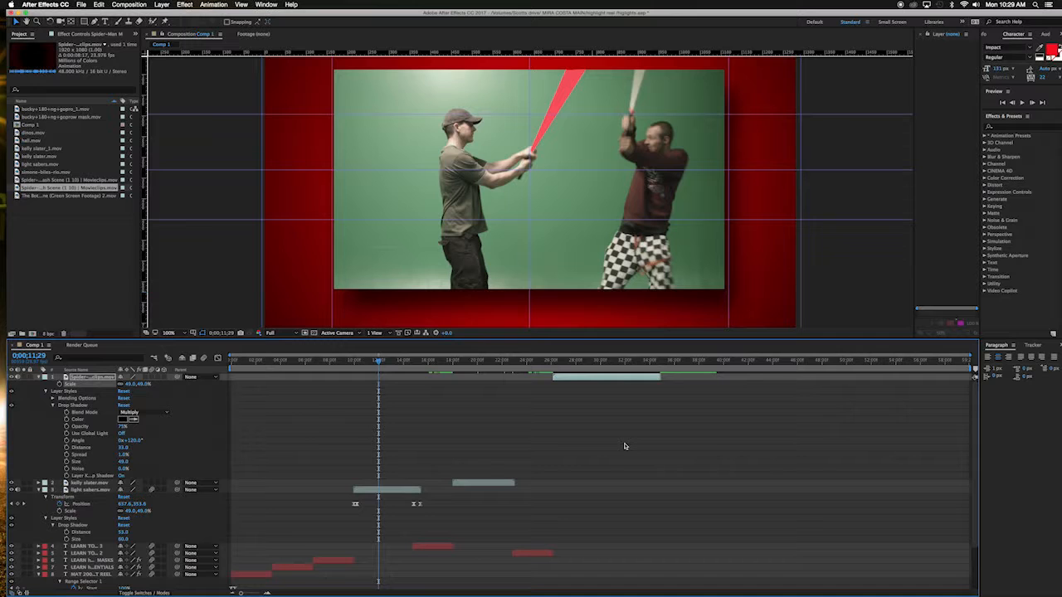
key("p")
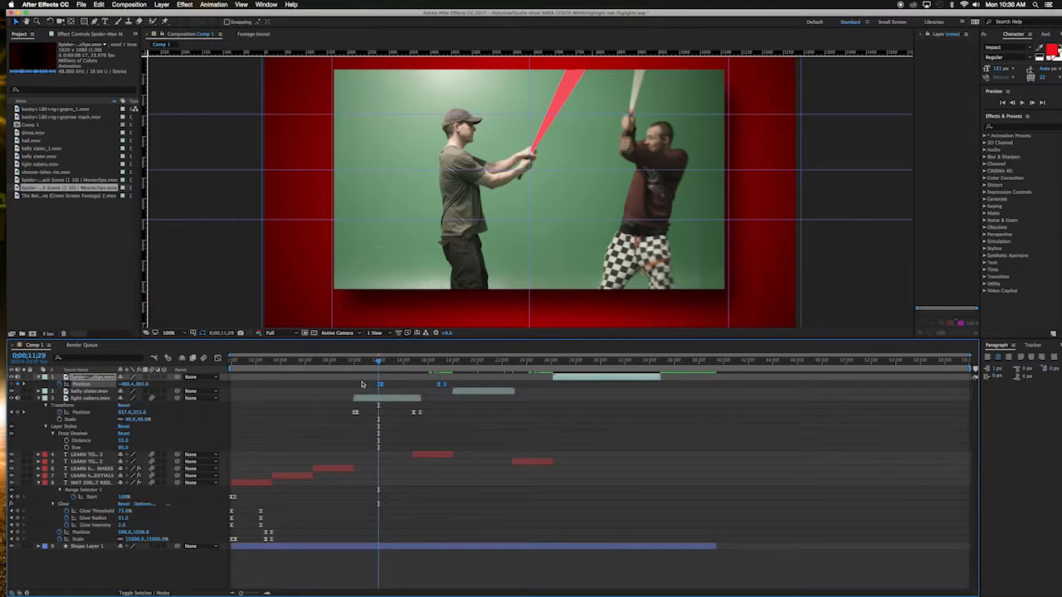
Step: Shift the pasted position keyframes to match the Spider-Man clip's timing and preview the slide
left_click_drag(449, 386, 657, 390)
left_click(545, 361)
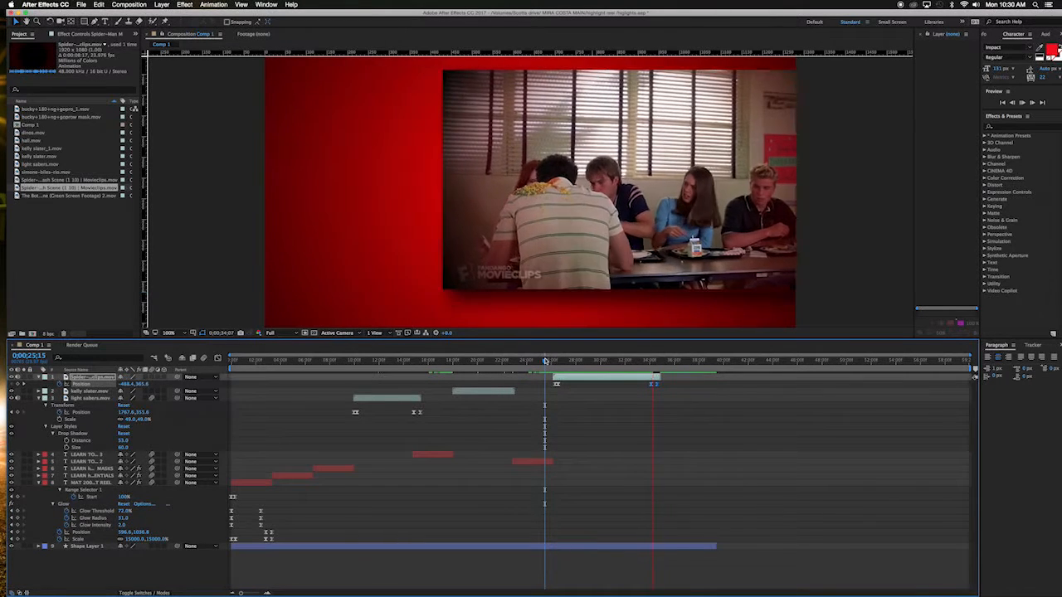
key("space")
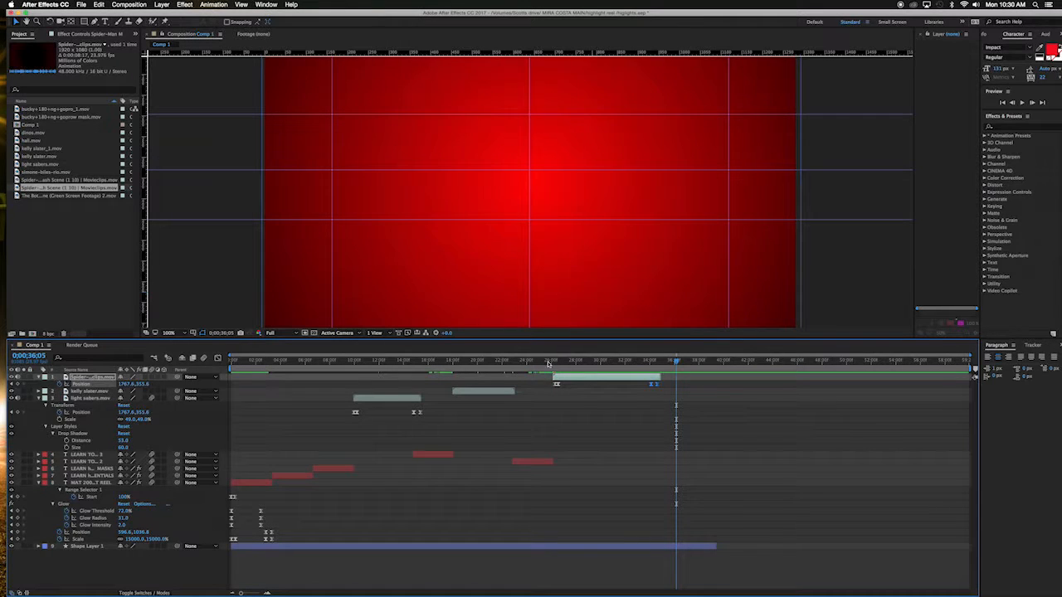
Step: Duplicate the second LEARN TO... text layer and slide the copy to start after the Spider-Man clip
left_click(538, 363)
left_click(531, 465)
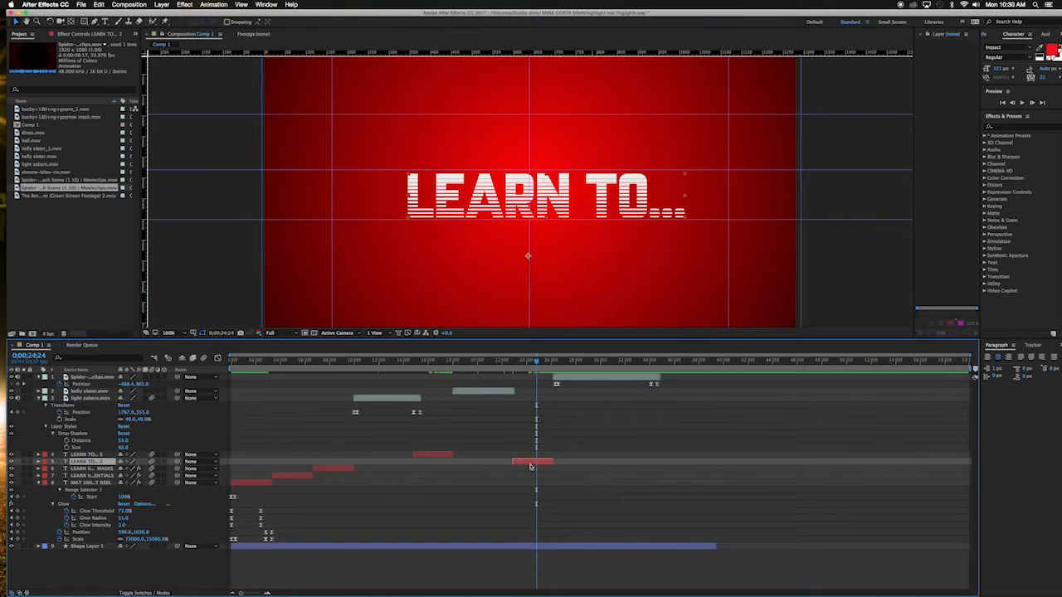
key("super+d")
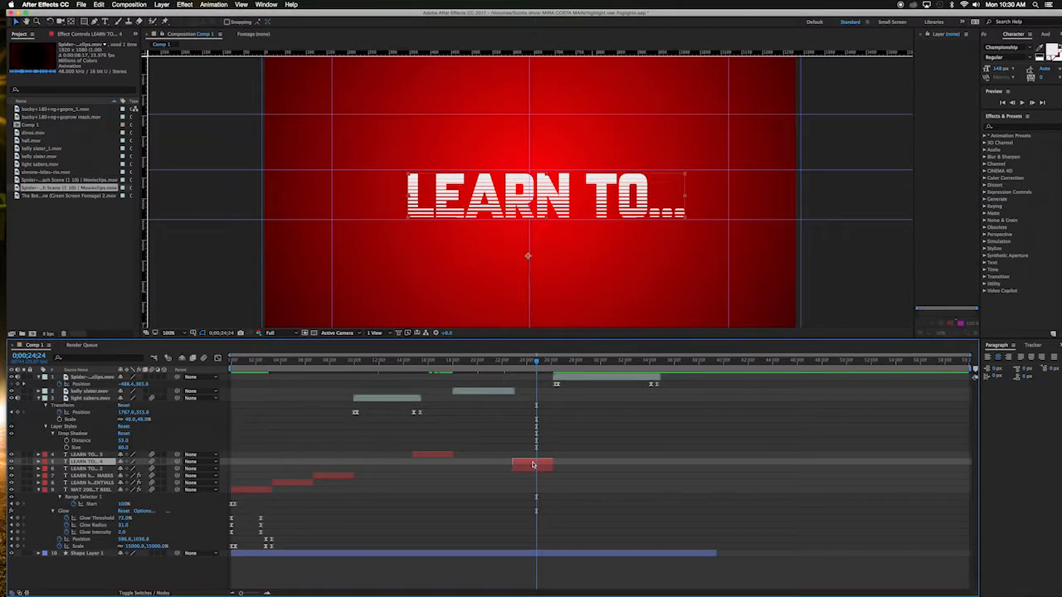
left_click_drag(535, 463, 691, 463)
Step: Nudge the duplicated LEARN TO... layer slightly earlier and preview the transition into it
left_click(652, 362)
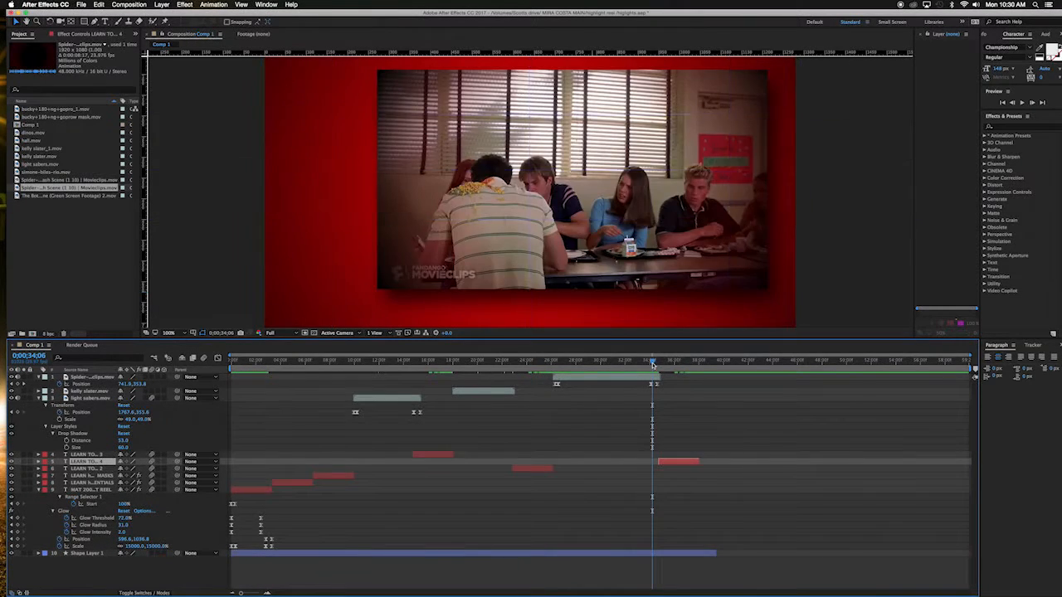
left_click_drag(652, 365, 672, 363)
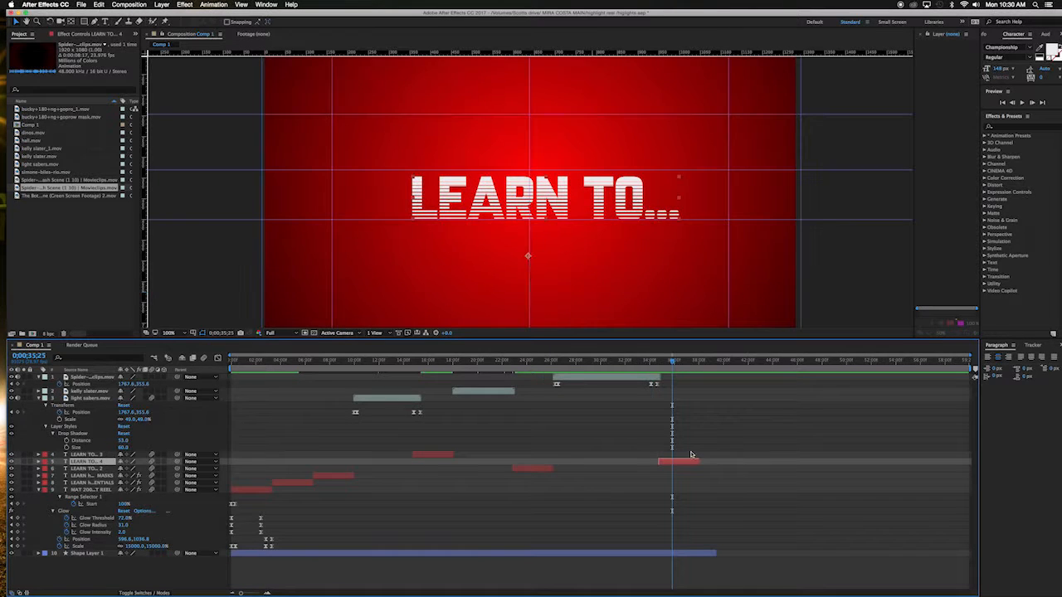
left_click_drag(688, 465, 679, 465)
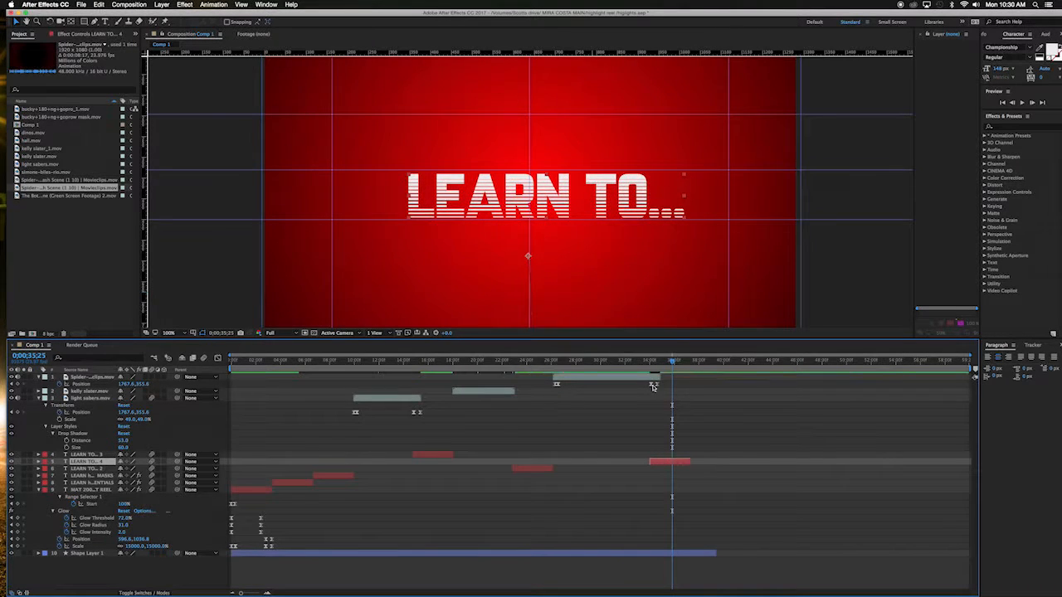
left_click(646, 364)
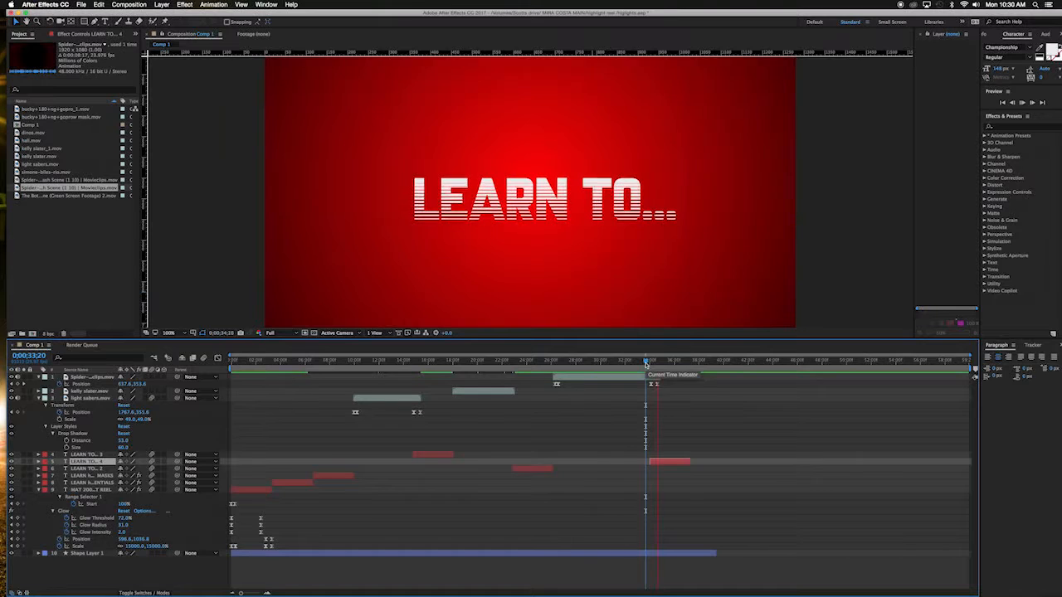
key("space")
Step: Fine-tune the duplicate's start so it follows the end of the Spider-Man clip, previewing the cut
key("equal")
key("equal")
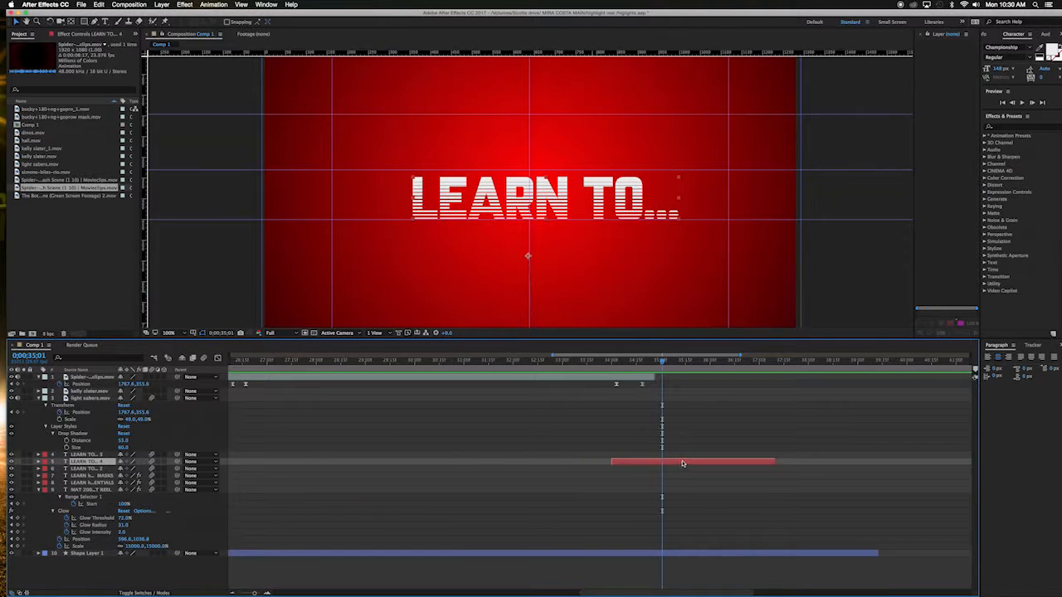
left_click_drag(682, 464, 689, 464)
left_click(591, 365)
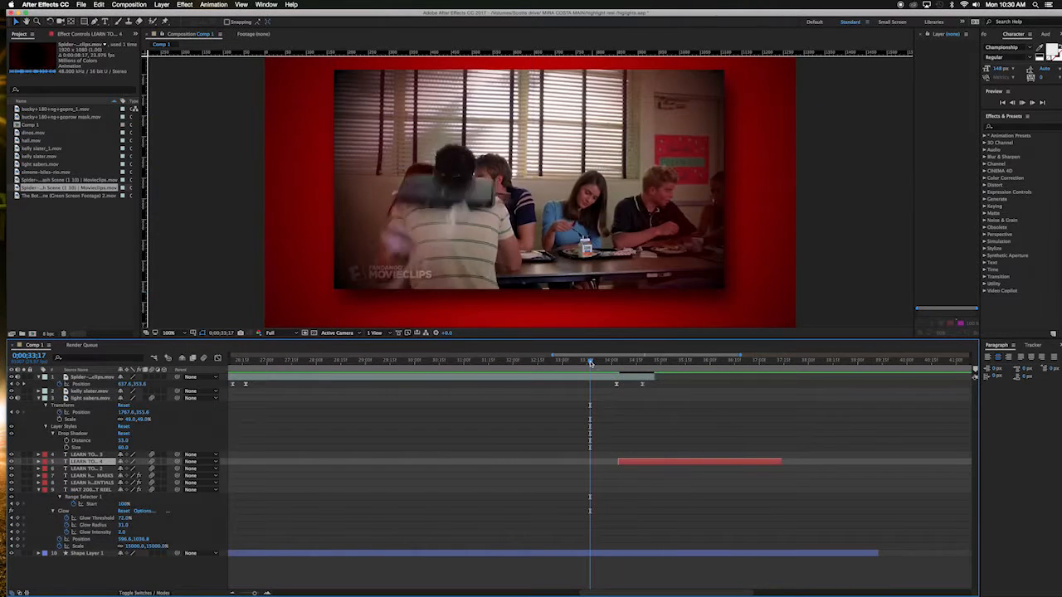
left_click_drag(590, 362, 674, 363)
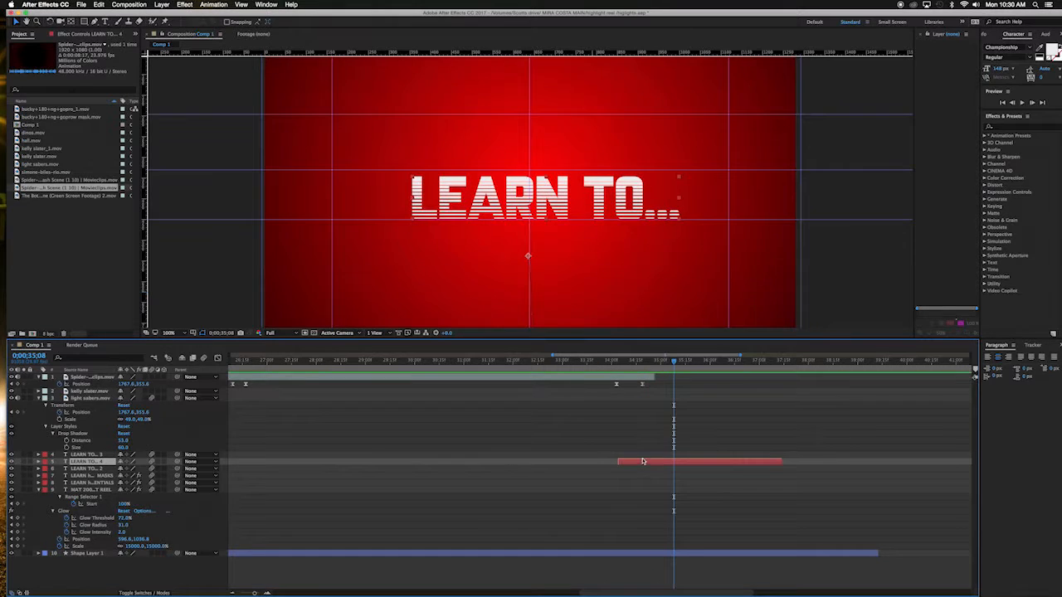
left_click_drag(644, 462, 654, 462)
left_click(593, 362)
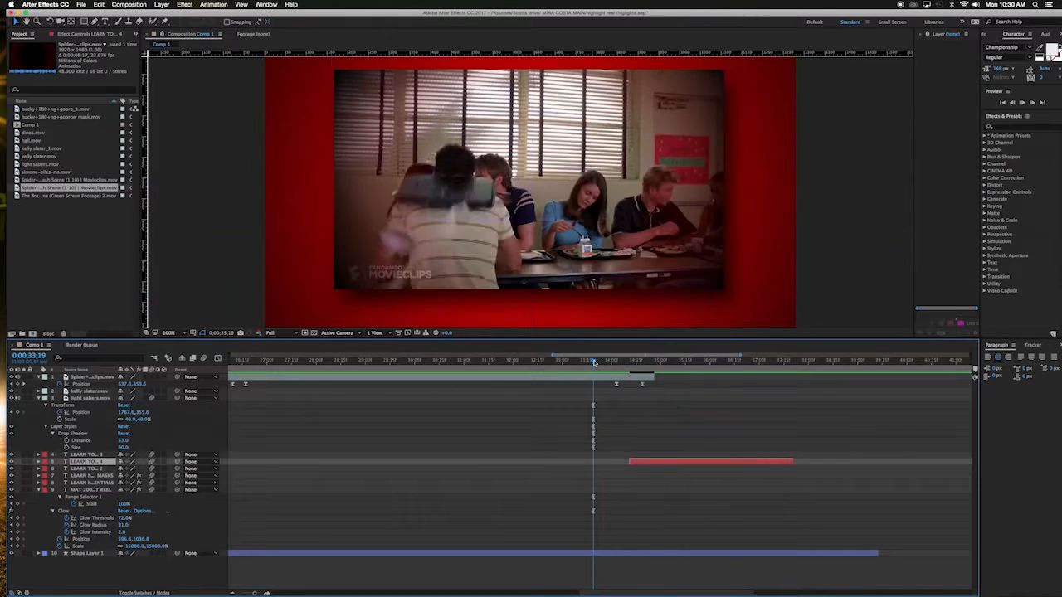
key("space")
key("space")
key("minus")
key("minus")
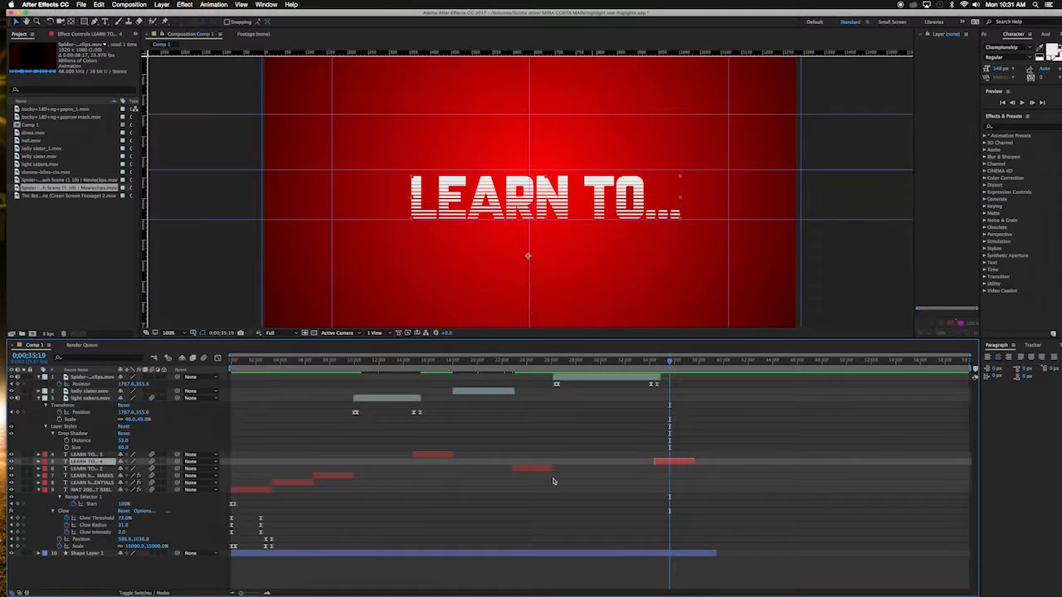
Step: Collapse the expanded layer properties in the timeline
left_click(39, 378)
left_click(39, 392)
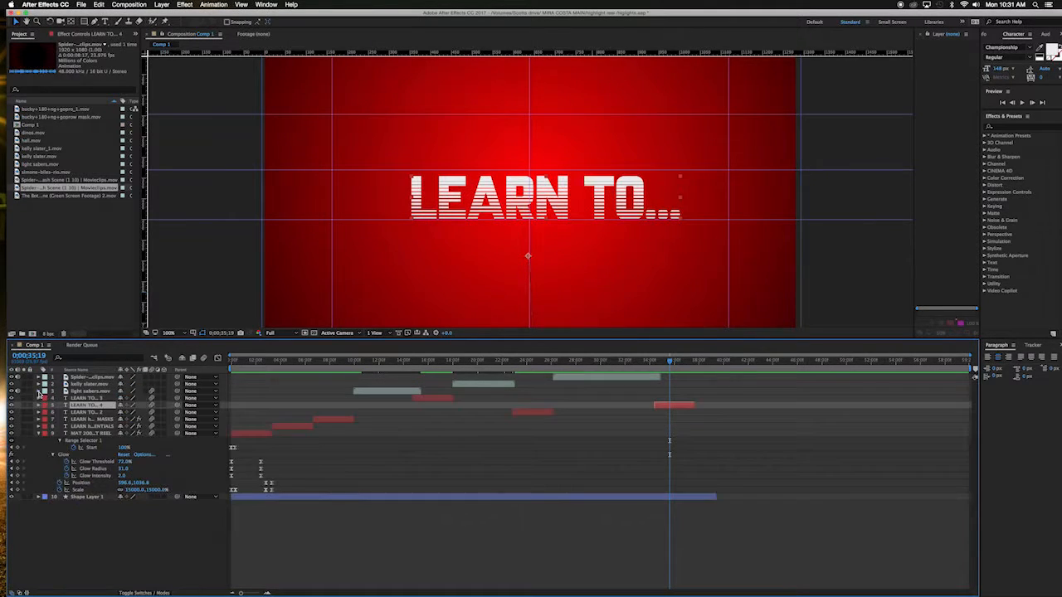
left_click(39, 433)
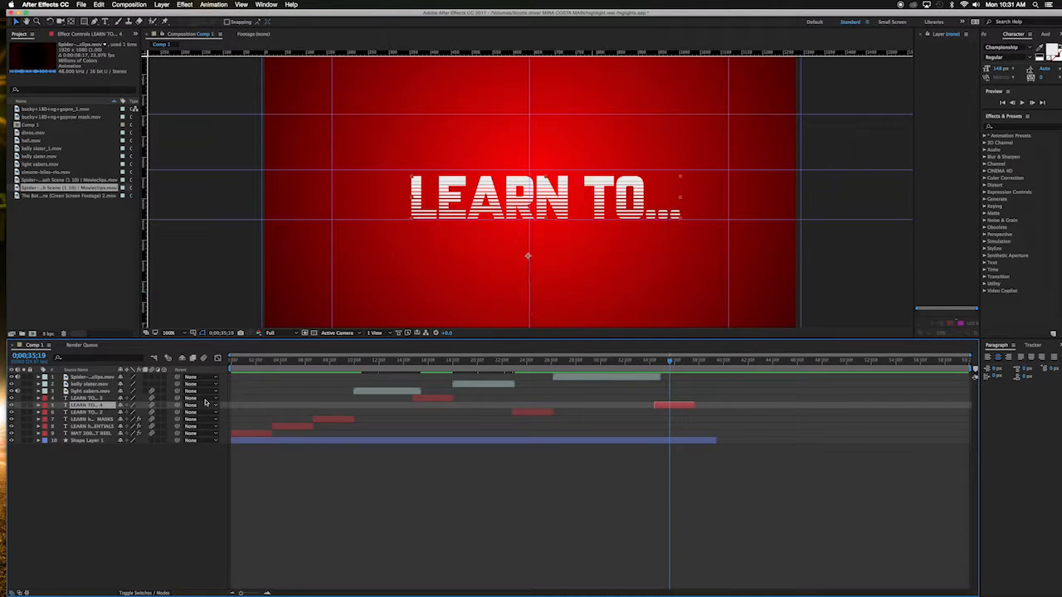
Step: Import the Noir Jazz.wav audio file into the project
right_click(49, 236)
mouse_move(86, 274)
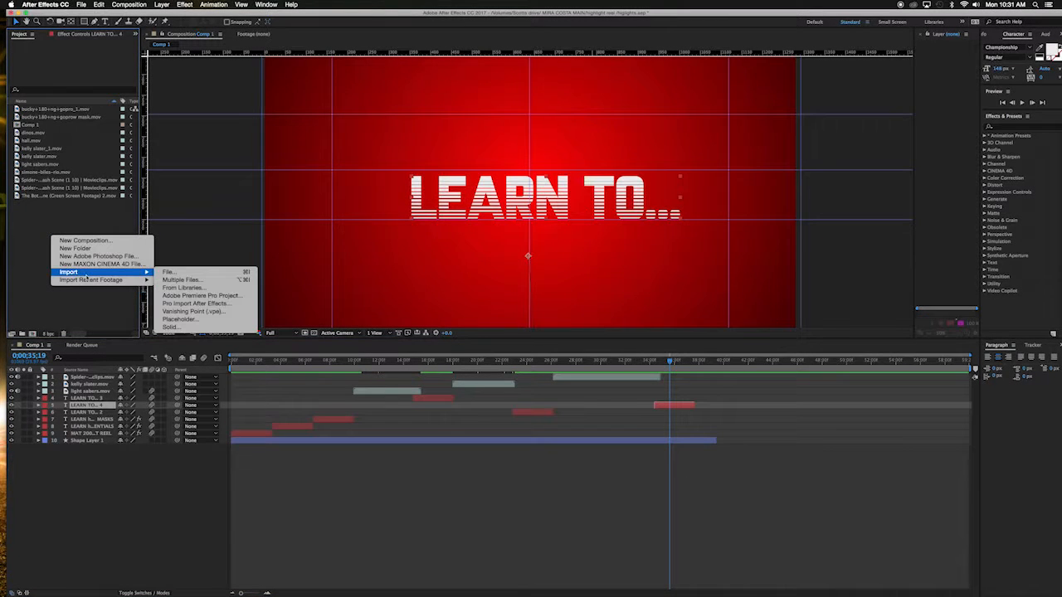
left_click(170, 273)
left_click(296, 93)
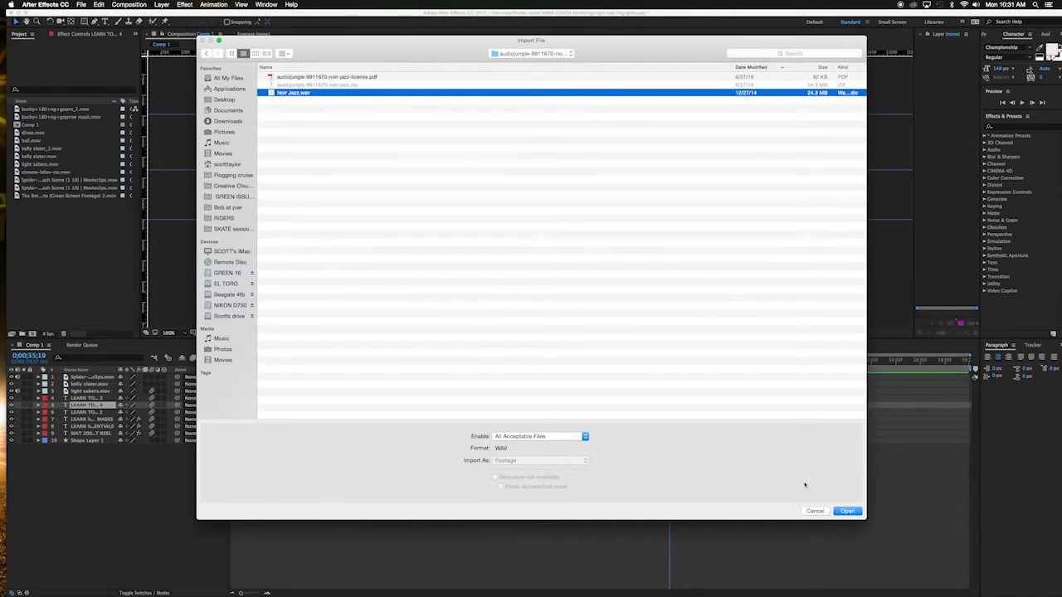
left_click(847, 510)
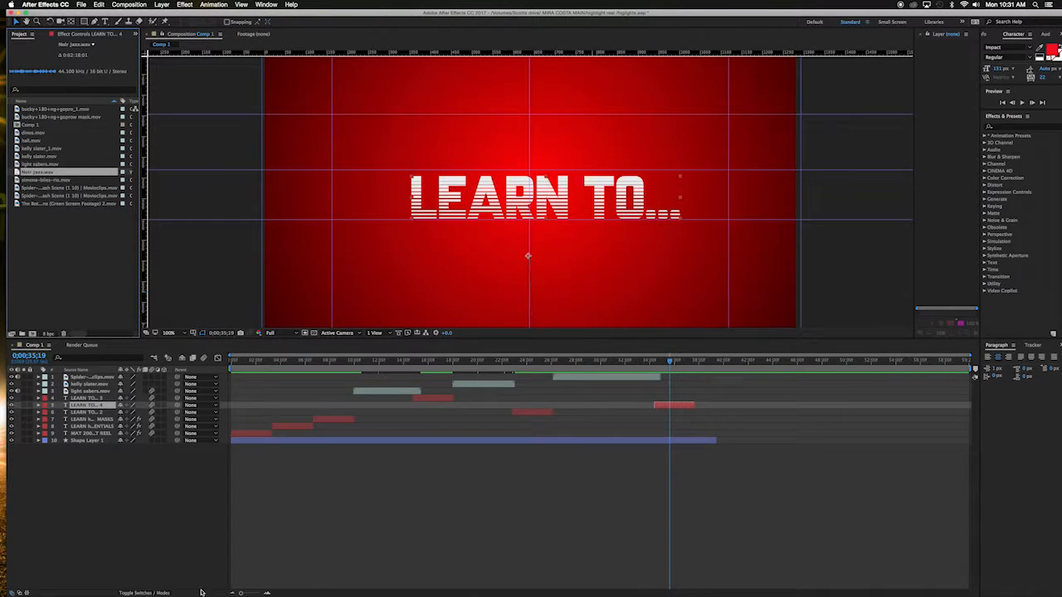
Step: Add Noir Jazz.wav to the composition as the bottom layer and preview from the start
left_click_drag(17, 172, 80, 465)
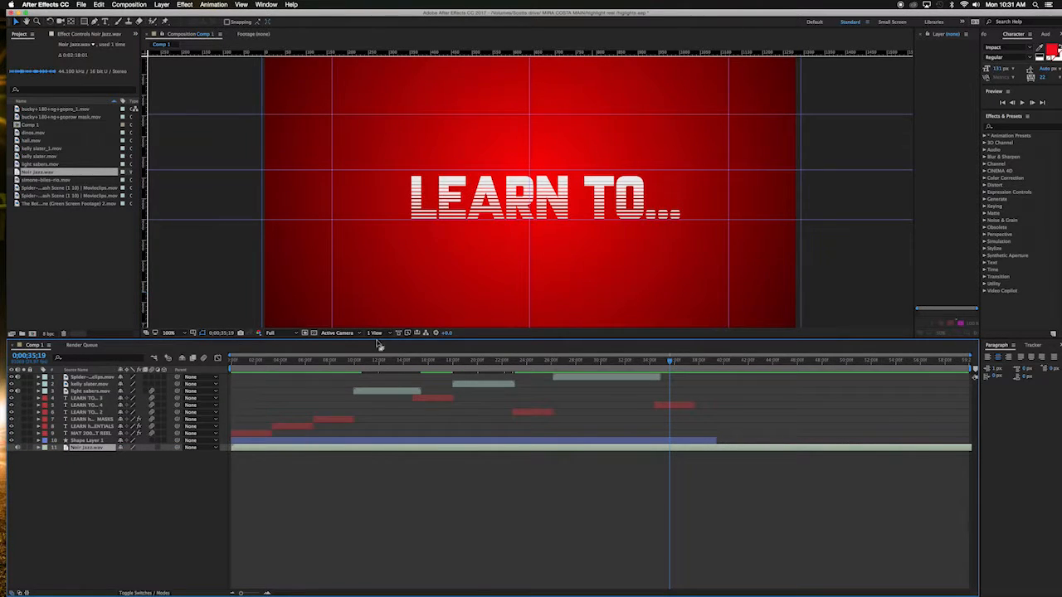
left_click_drag(383, 363, 223, 364)
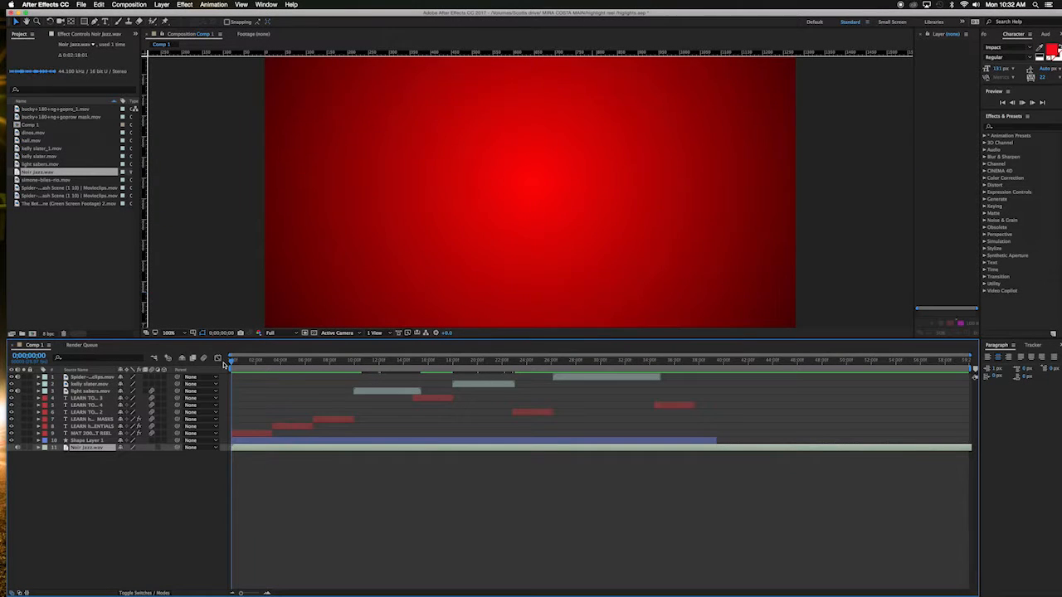
key("space")
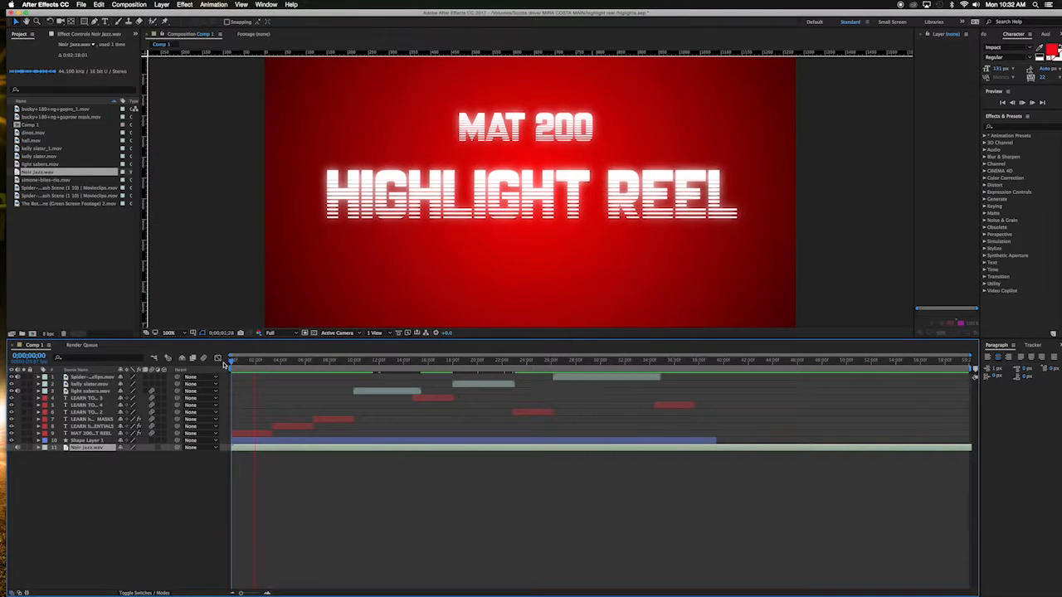
key("space")
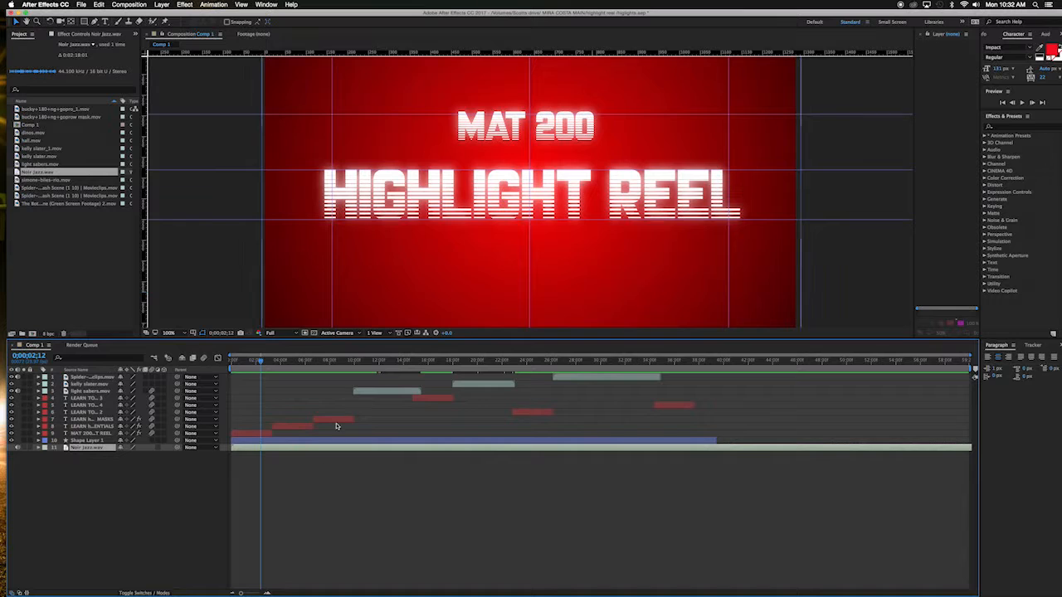
Step: Expand the Noir Jazz layer's audio properties and waveform, and enlarge the waveform display
left_click(46, 455)
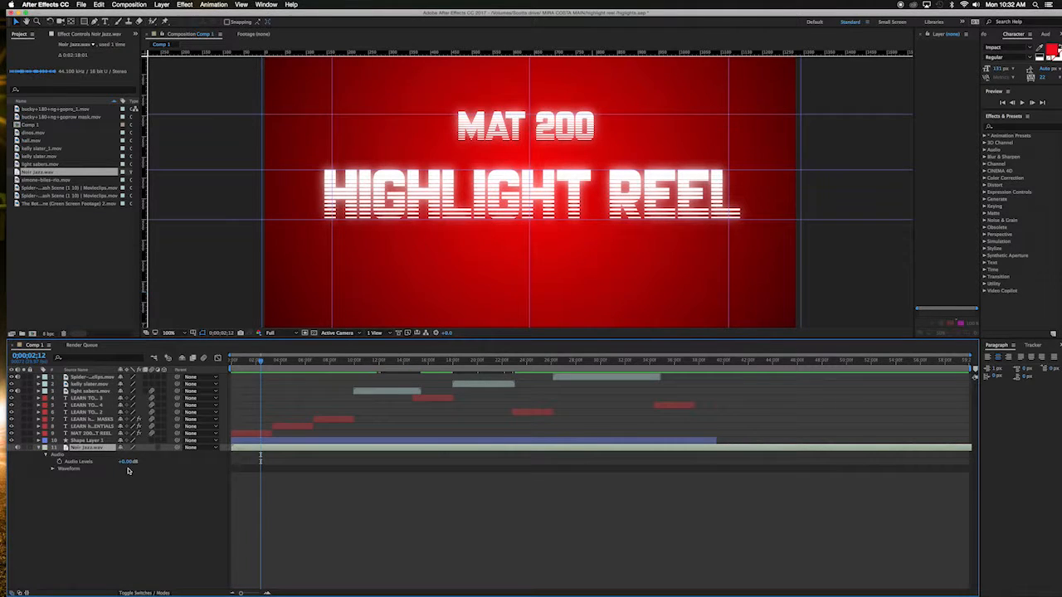
left_click(52, 468)
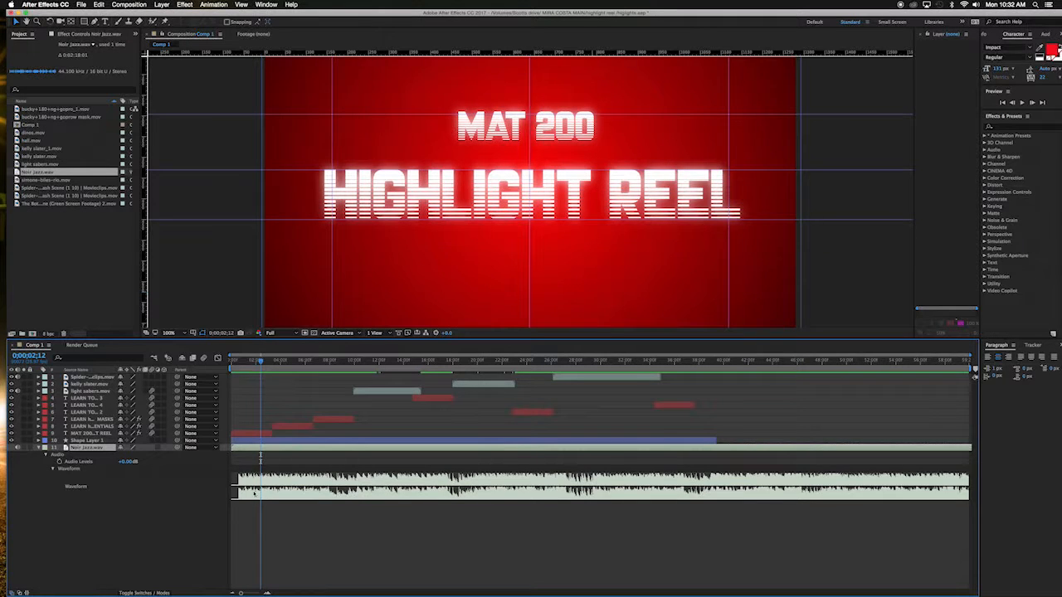
left_click_drag(258, 363, 238, 363)
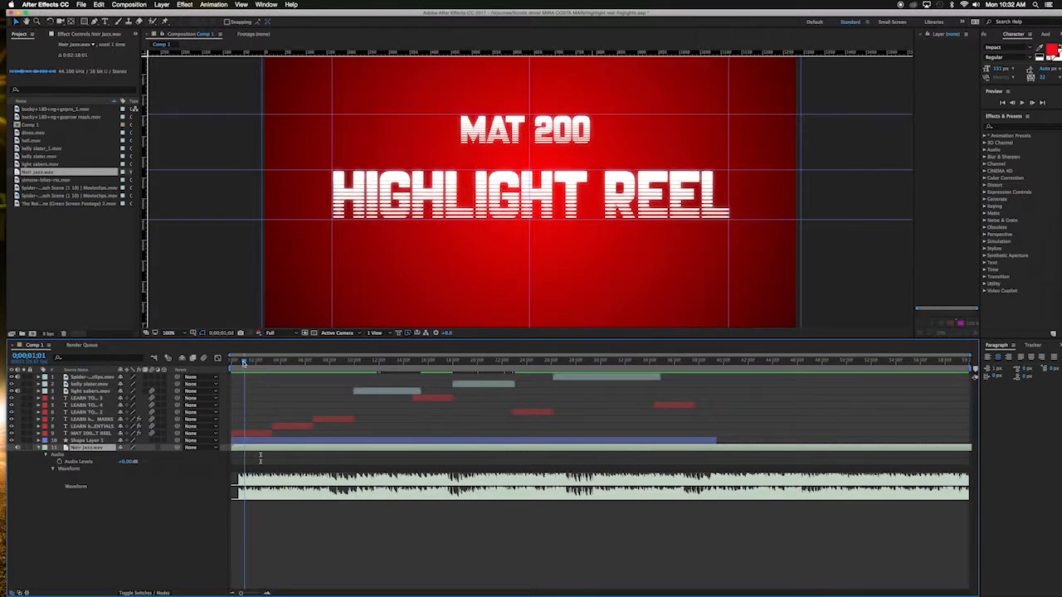
left_click_drag(238, 362, 233, 362)
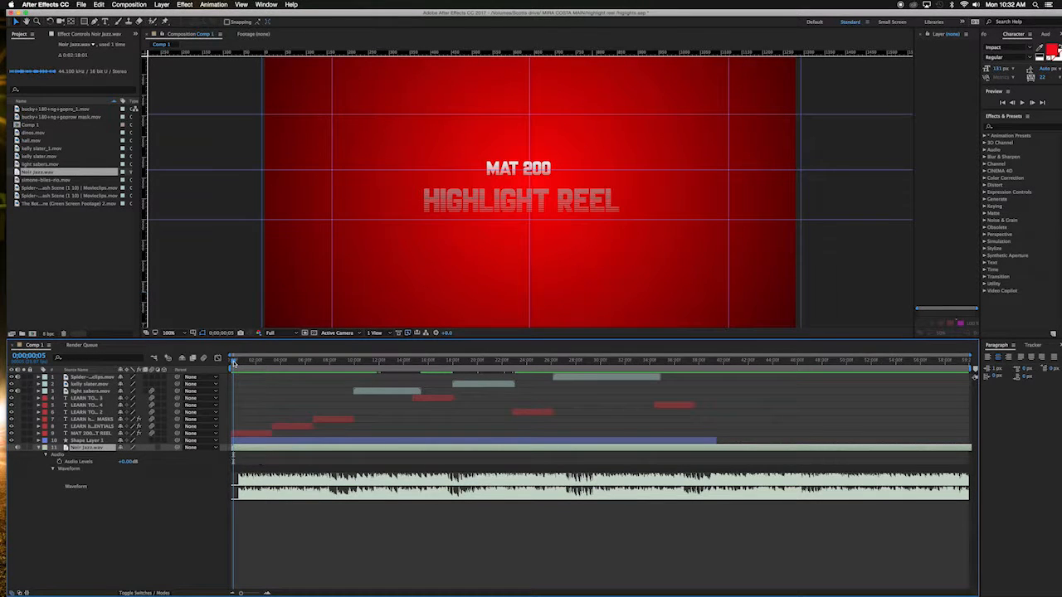
left_click(294, 485)
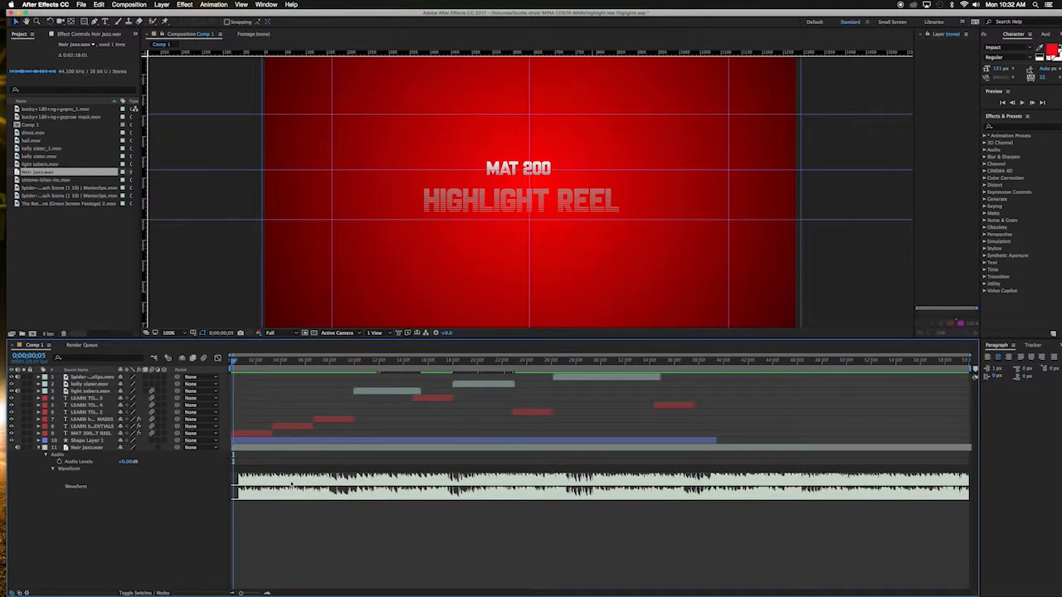
left_click_drag(291, 501, 296, 513)
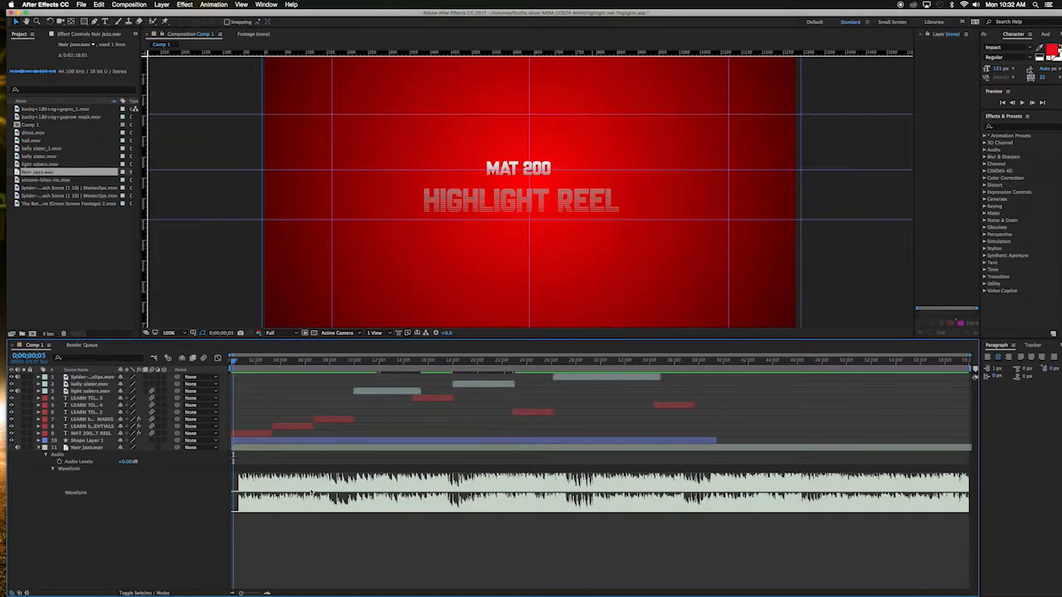
Step: Lower the Noir Jazz audio level to -6 dB and preview the composition from the start
left_click(295, 449)
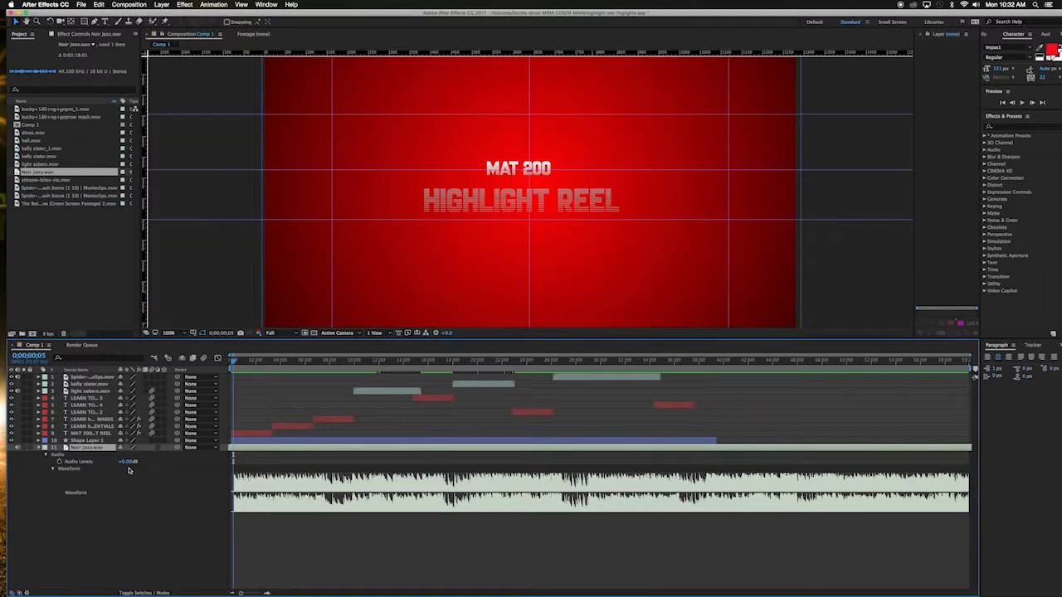
left_click_drag(126, 462, 126, 462)
key("super+z")
key("super+z")
left_click_drag(128, 464, 129, 461)
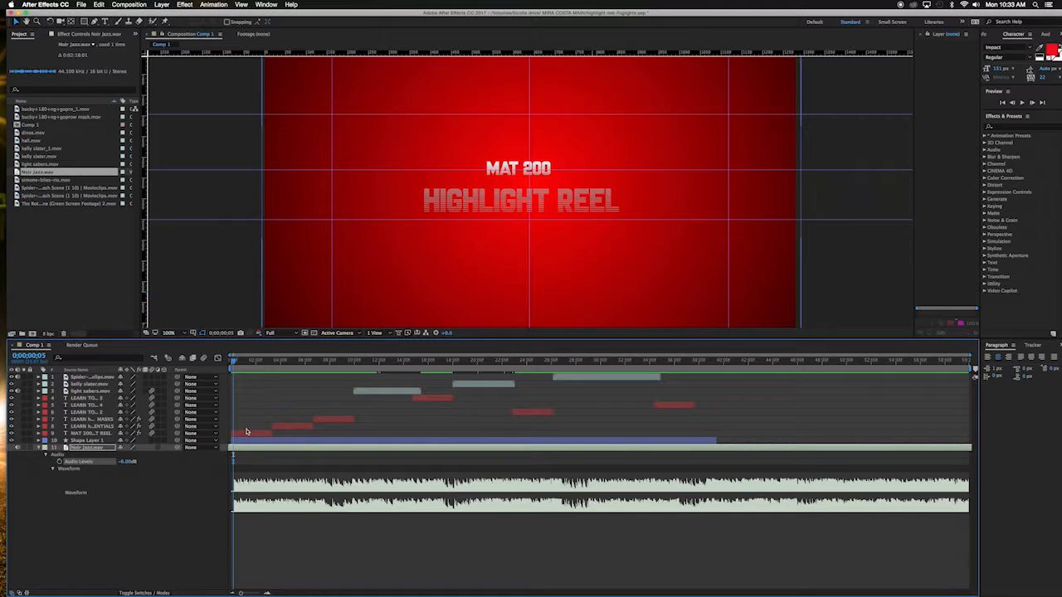
left_click_drag(234, 363, 229, 363)
key("space")
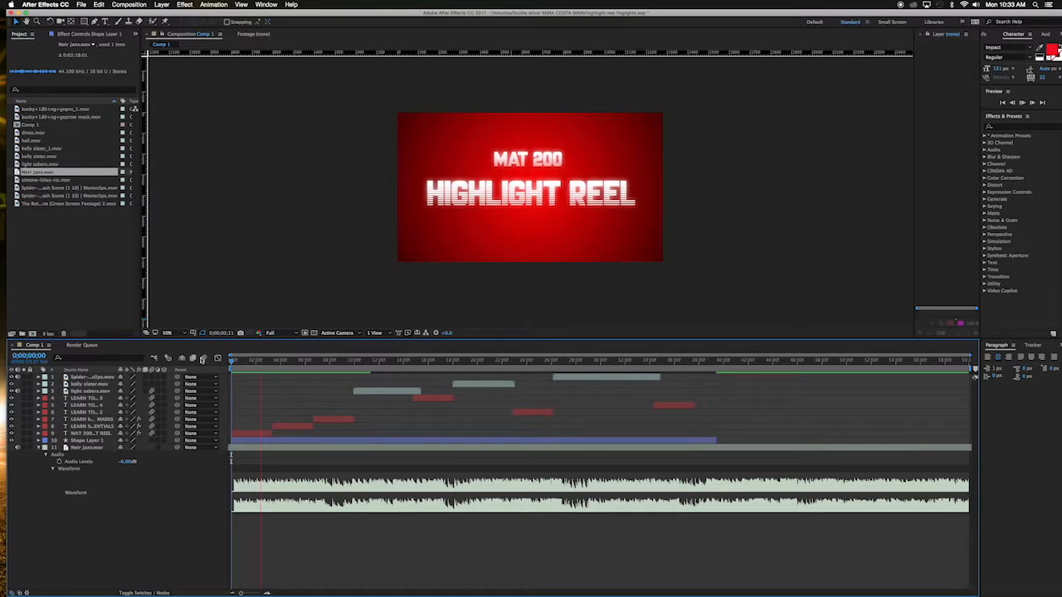
key("space")
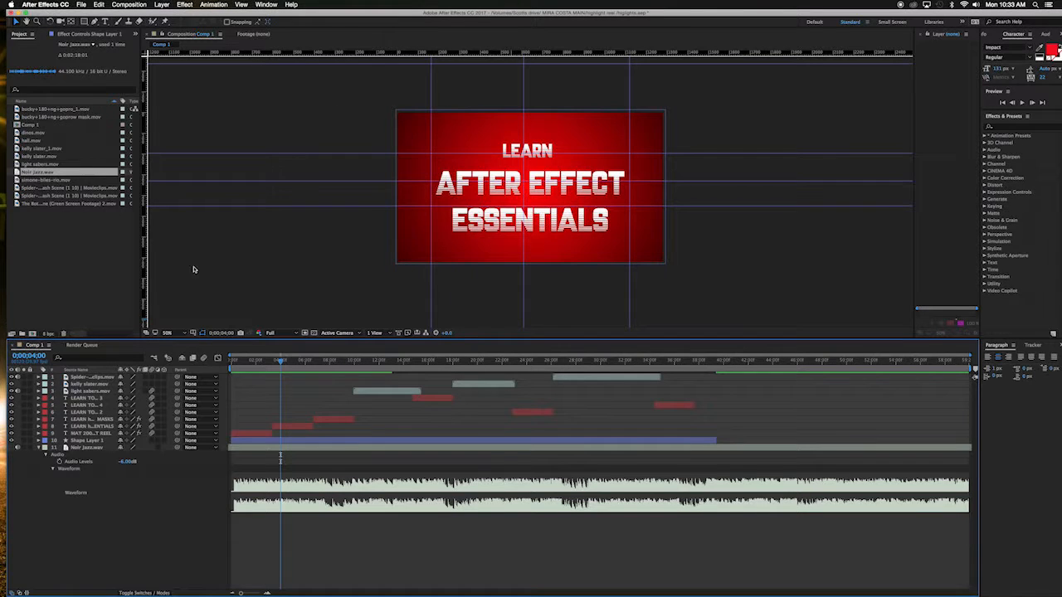
Step: Import the Cartoon Sound Effects.mp3 file into the project
left_click(82, 255)
right_click(81, 256)
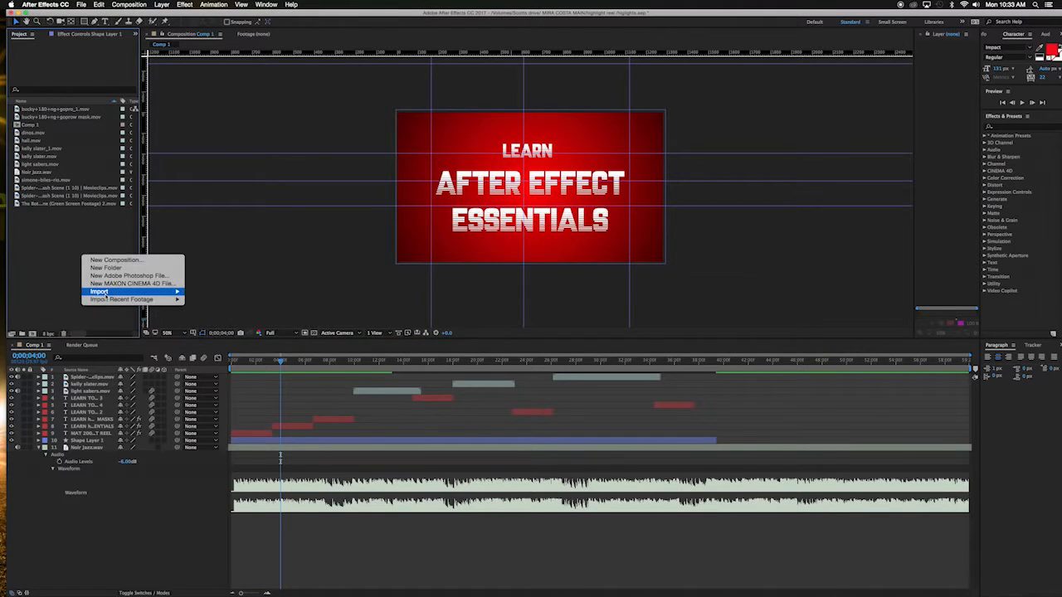
mouse_move(170, 291)
left_click(211, 292)
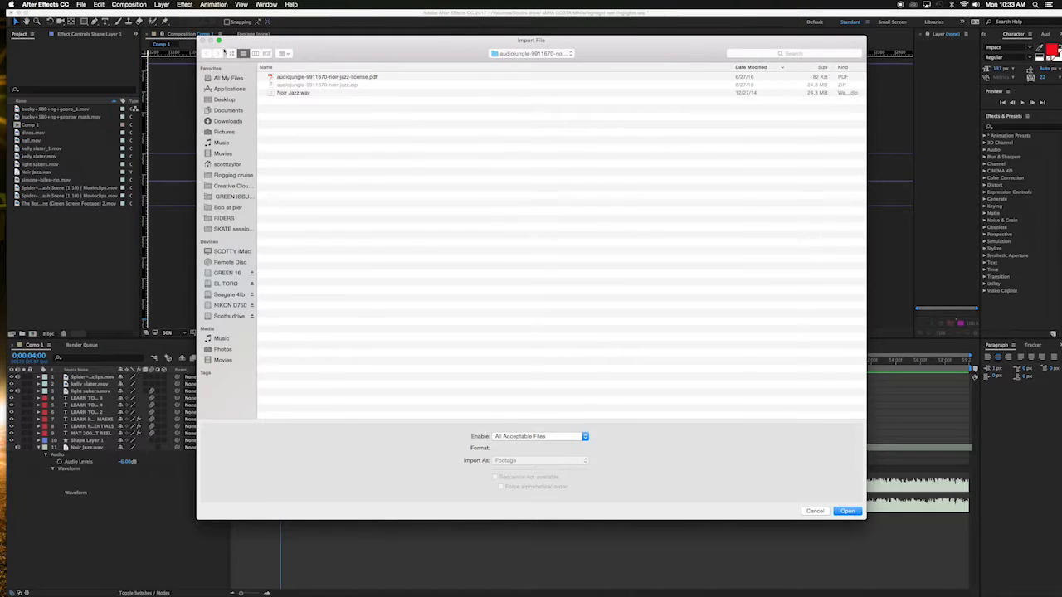
left_click(211, 52)
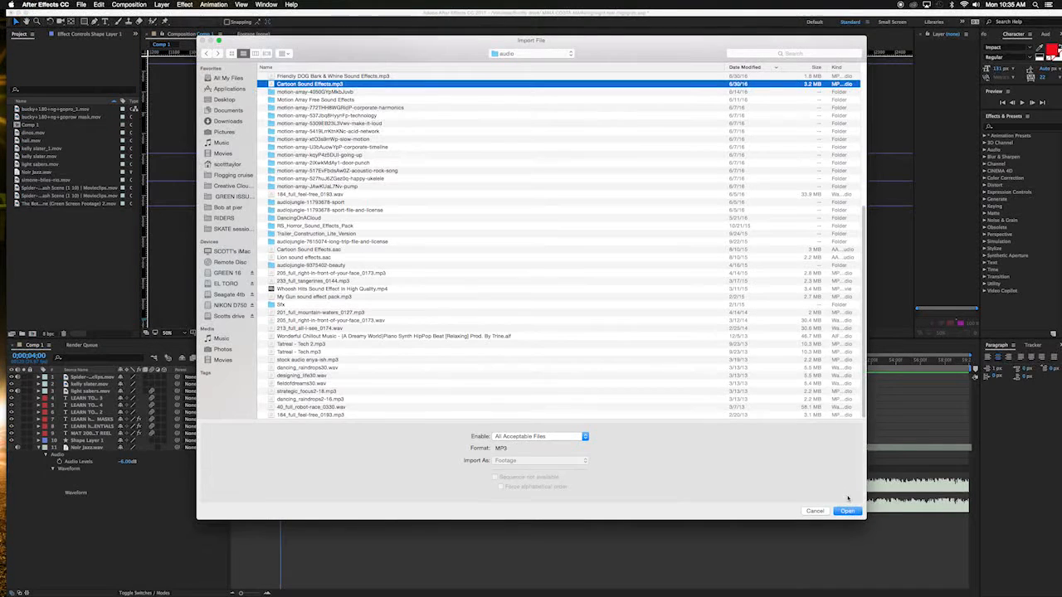
left_click(847, 512)
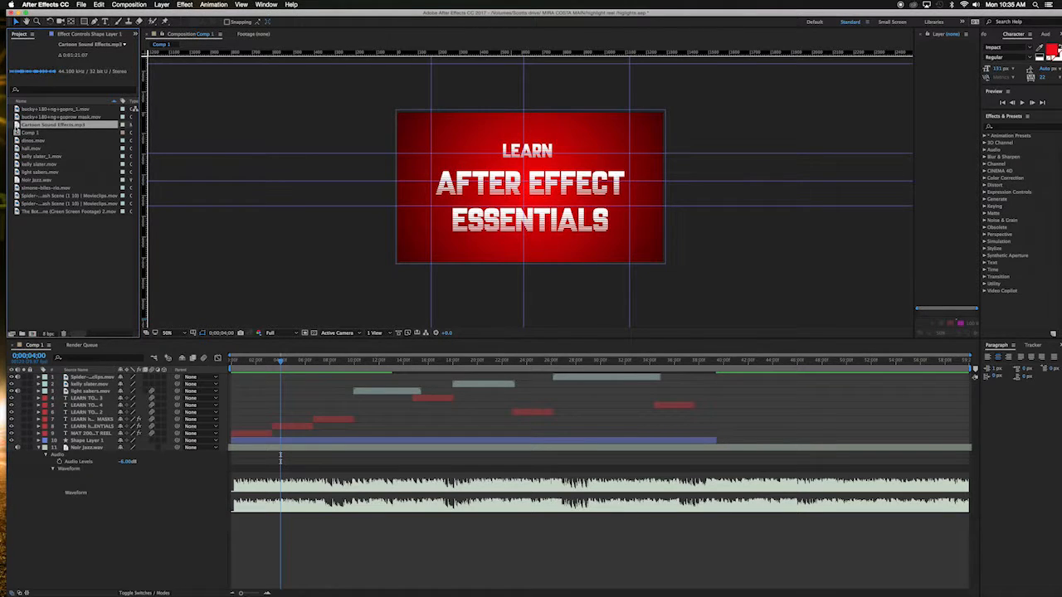
Step: Add Cartoon Sound Effects.mp3 to the composition and expand its audio waveform
left_click_drag(17, 125, 45, 533)
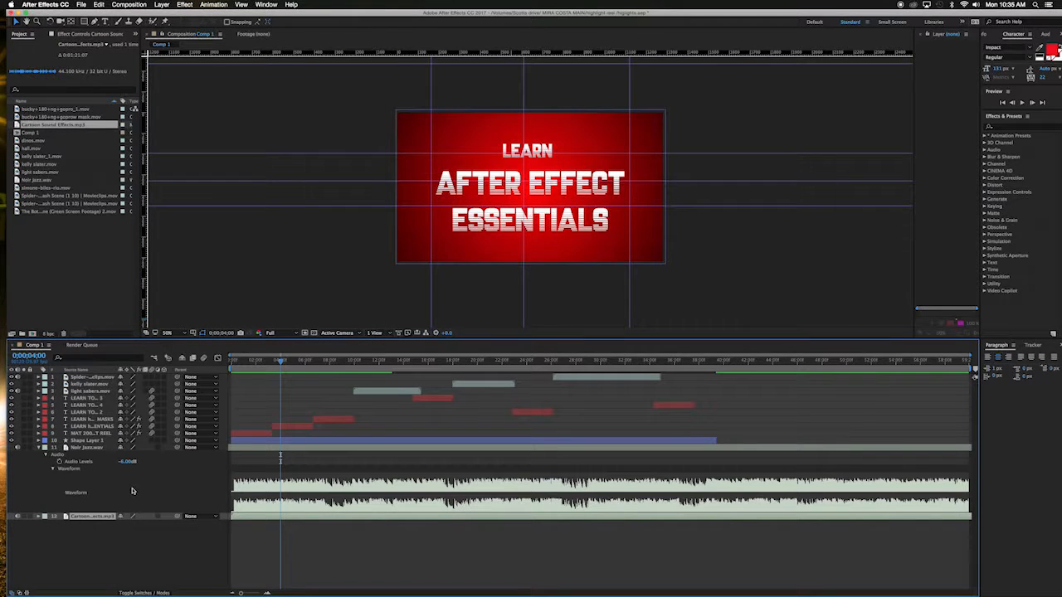
left_click(44, 448)
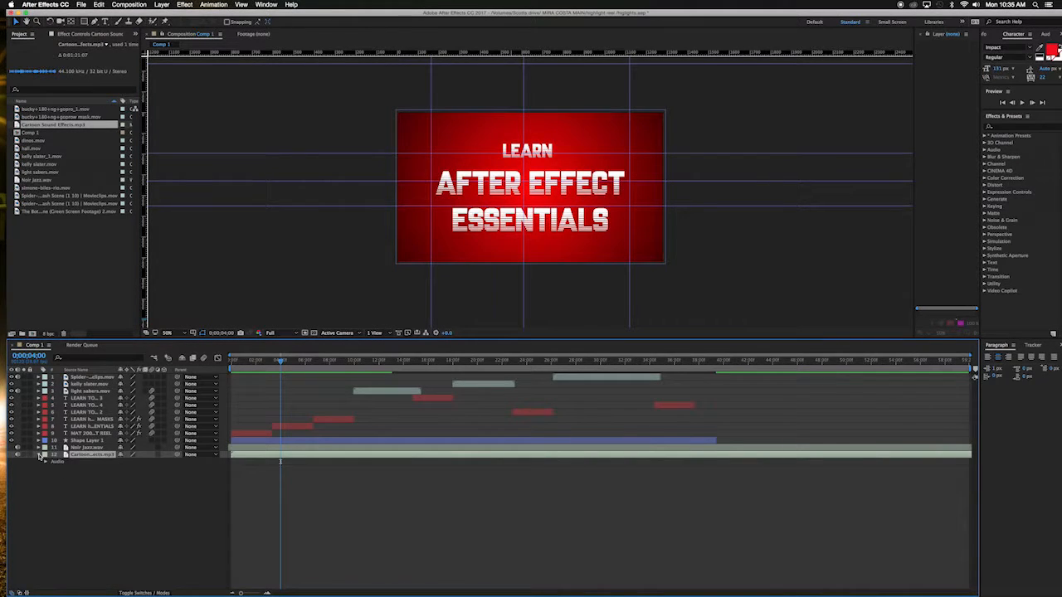
left_click(48, 462)
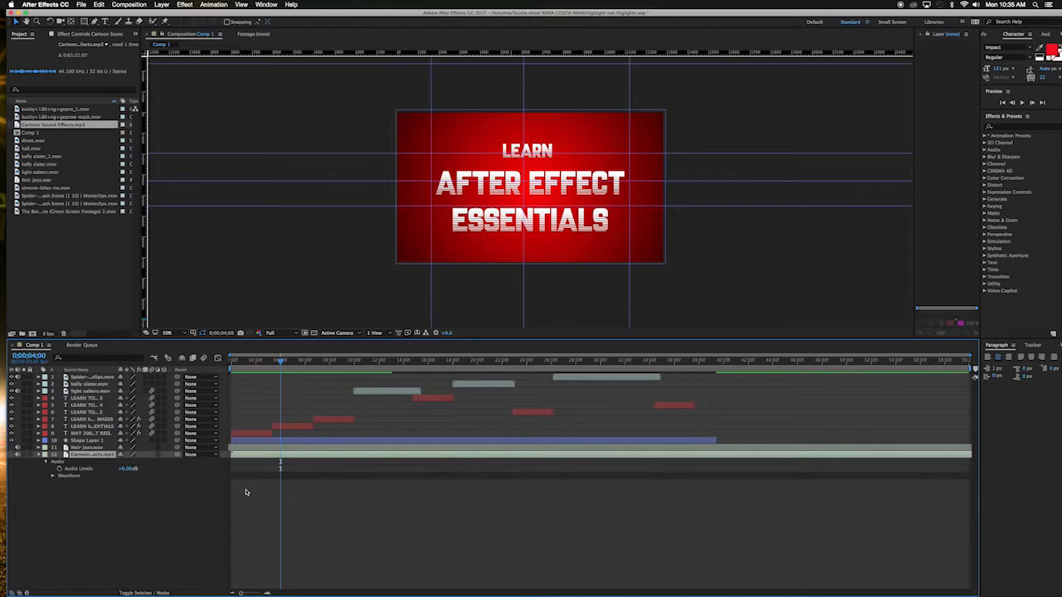
left_click(53, 476)
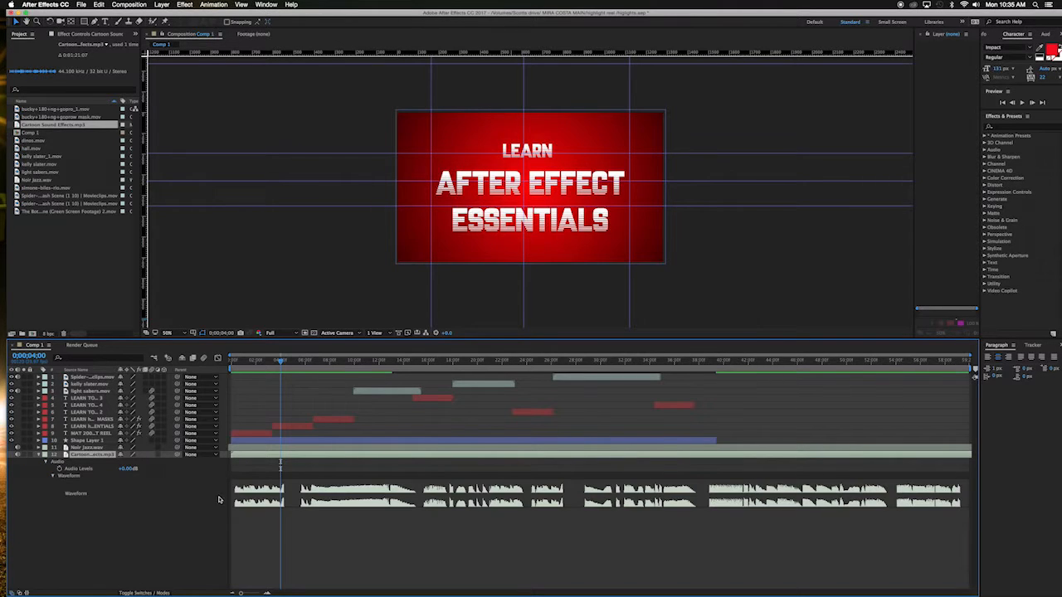
Step: Split the Cartoon Sound Effects layer at about 0;00;04;20 and delete the part after the cut
left_click_drag(284, 362, 288, 362)
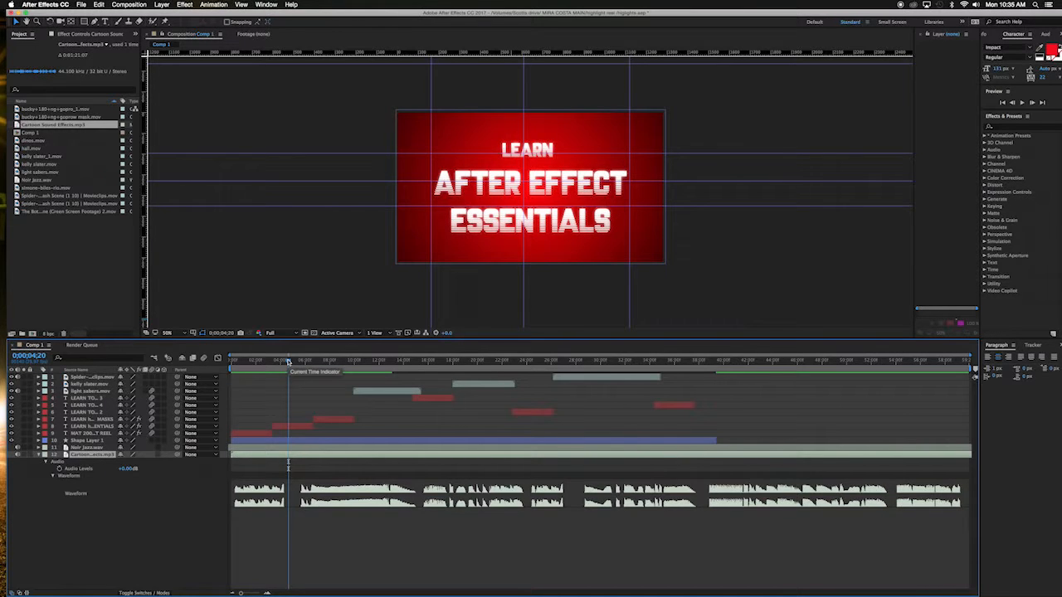
key("super+shift+d")
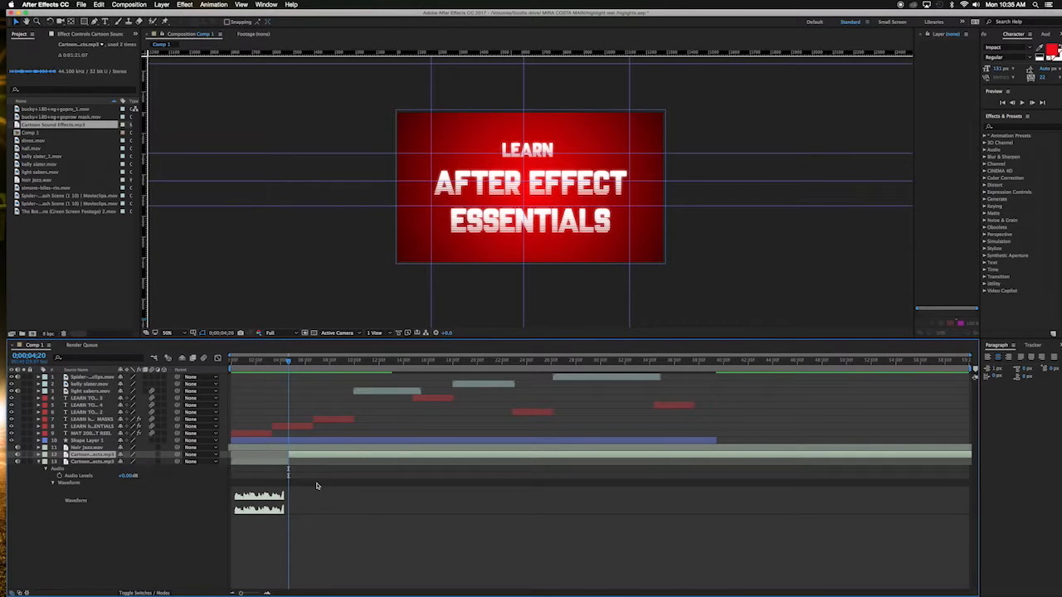
key("Delete")
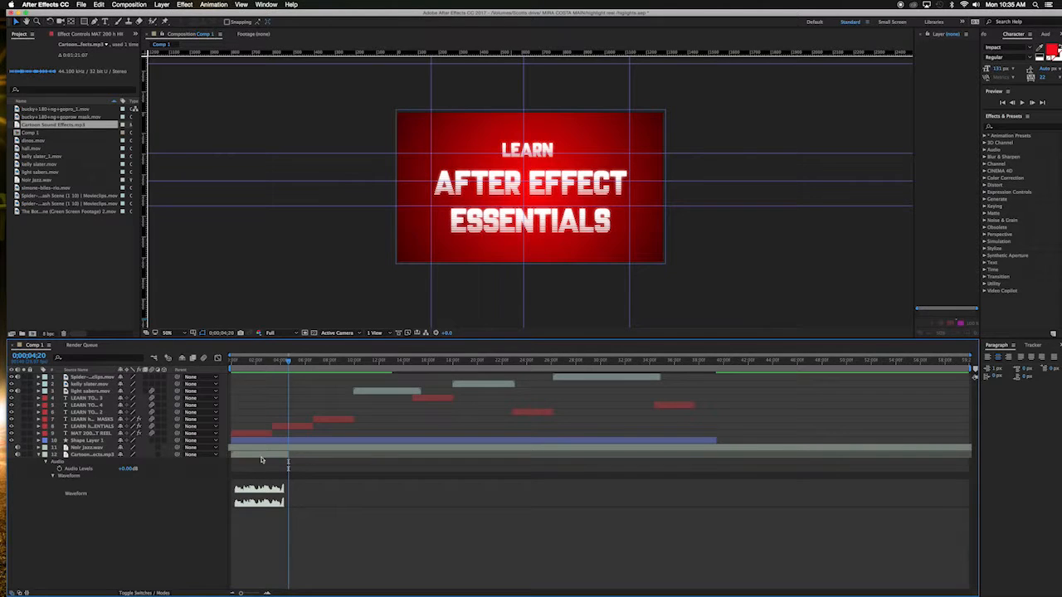
Step: Slide the remaining sound effect clip slightly later and preview it with the title
left_click_drag(253, 456, 276, 457)
left_click(250, 360)
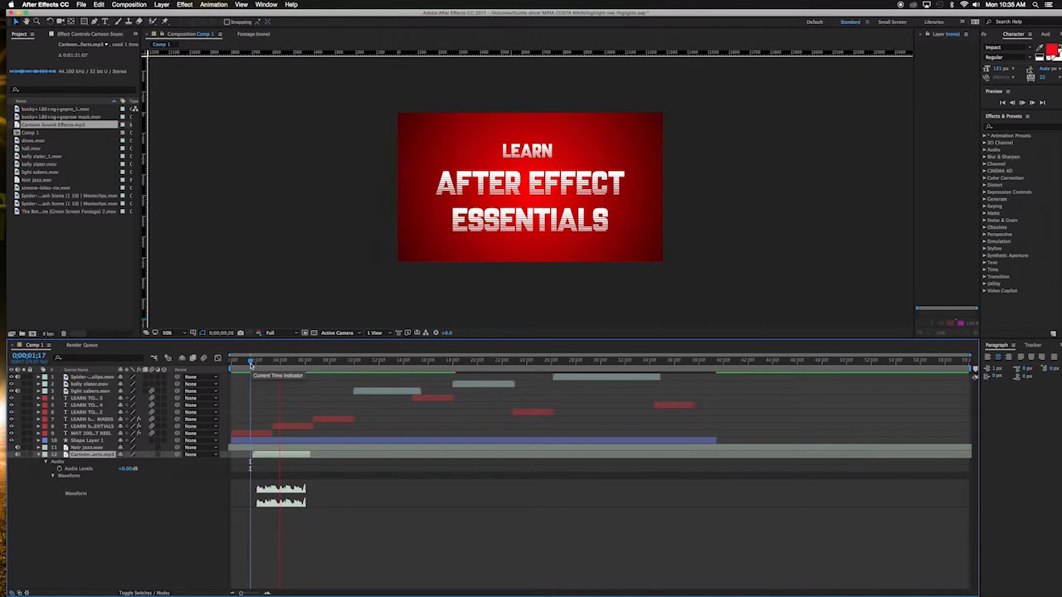
key("space")
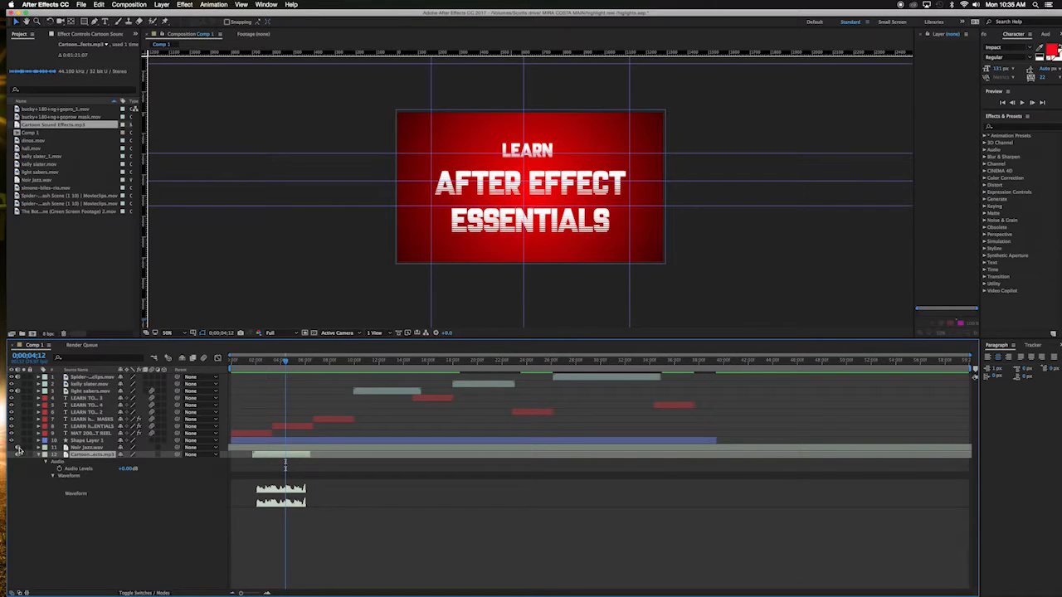
Step: Zoom into the timeline and preview the sound effect's timing against the opening title
left_click(255, 362)
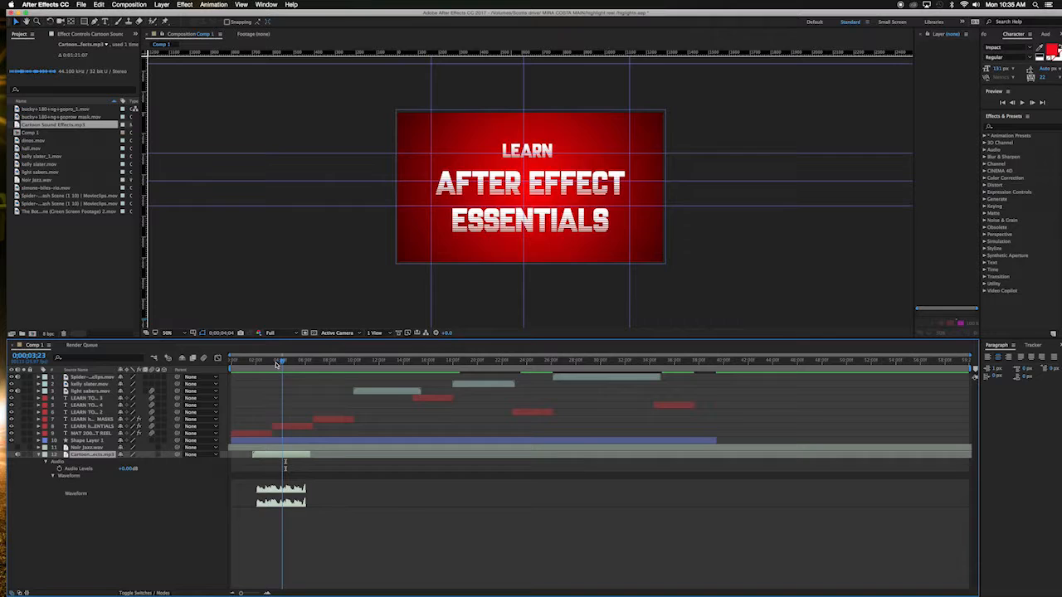
left_click_drag(256, 363, 255, 363)
key("=")
key("=")
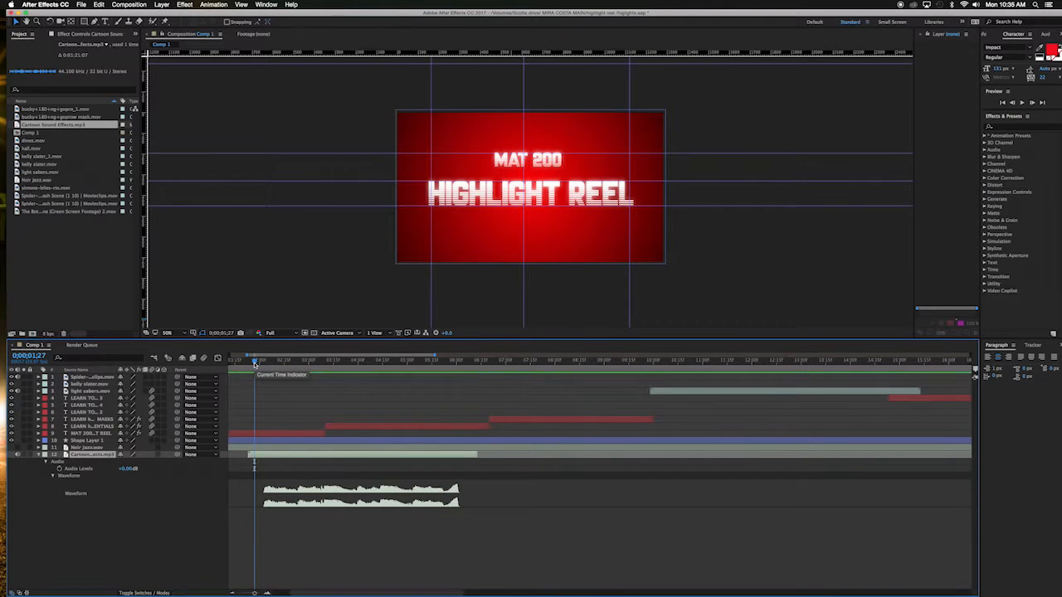
key("space")
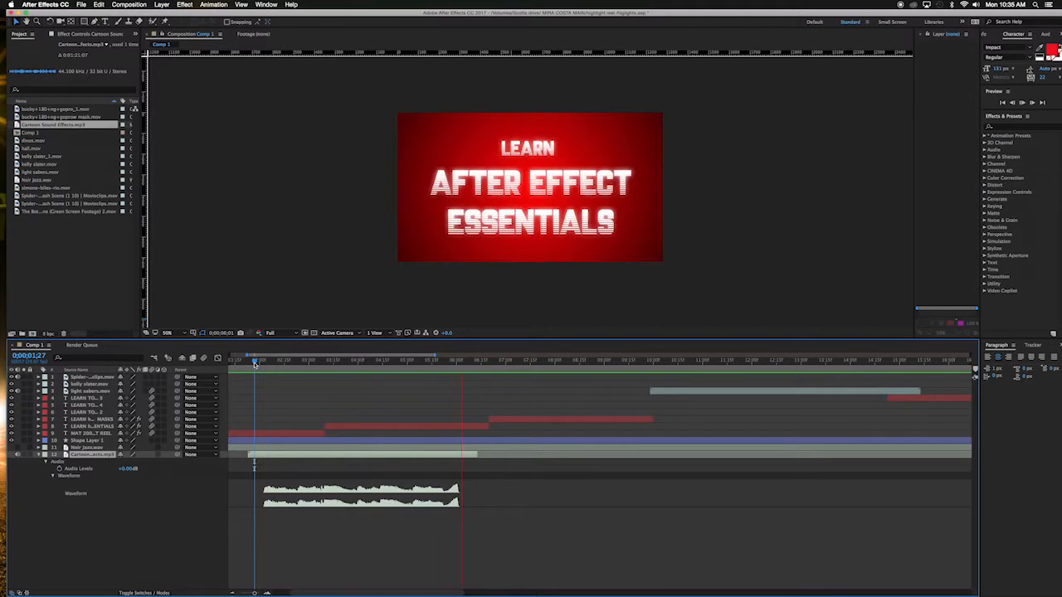
key("space")
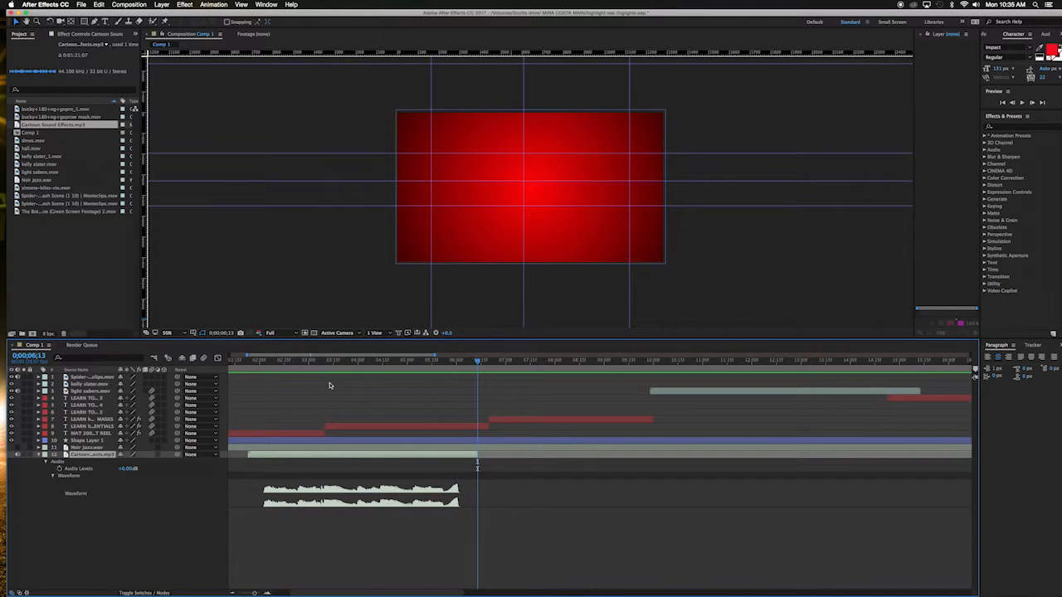
left_click_drag(255, 361, 266, 364)
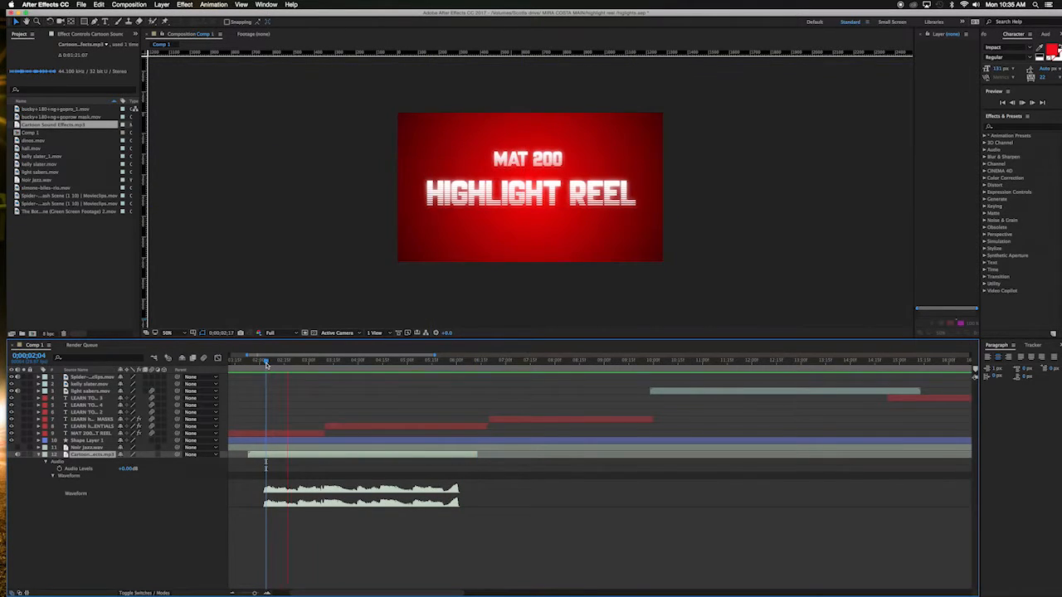
Step: Trim the sound effect layer's out point to about 0;00;02;23
key("space")
left_click(297, 363)
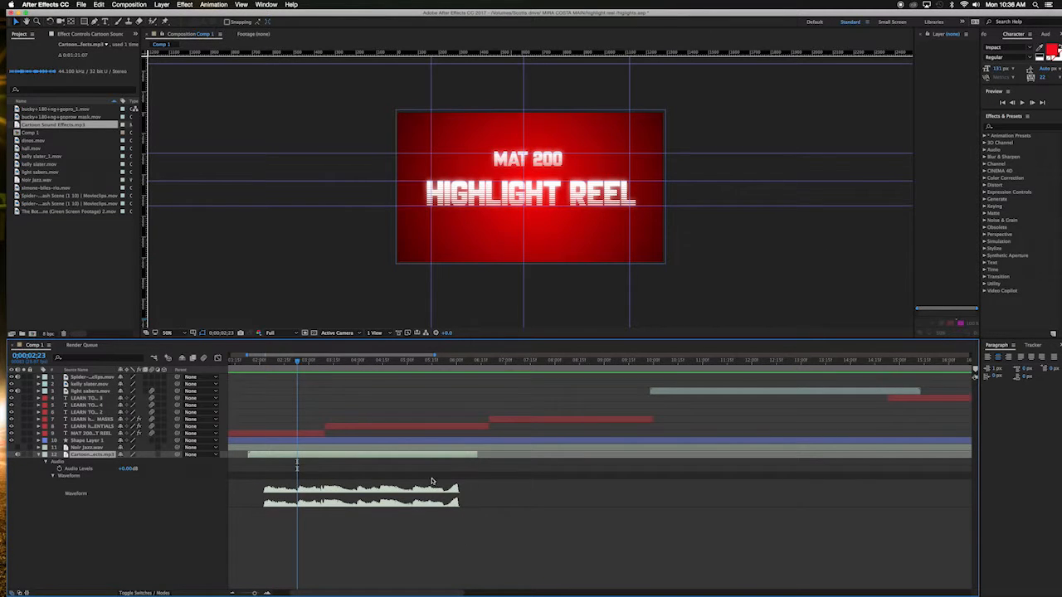
key("alt+bracketright")
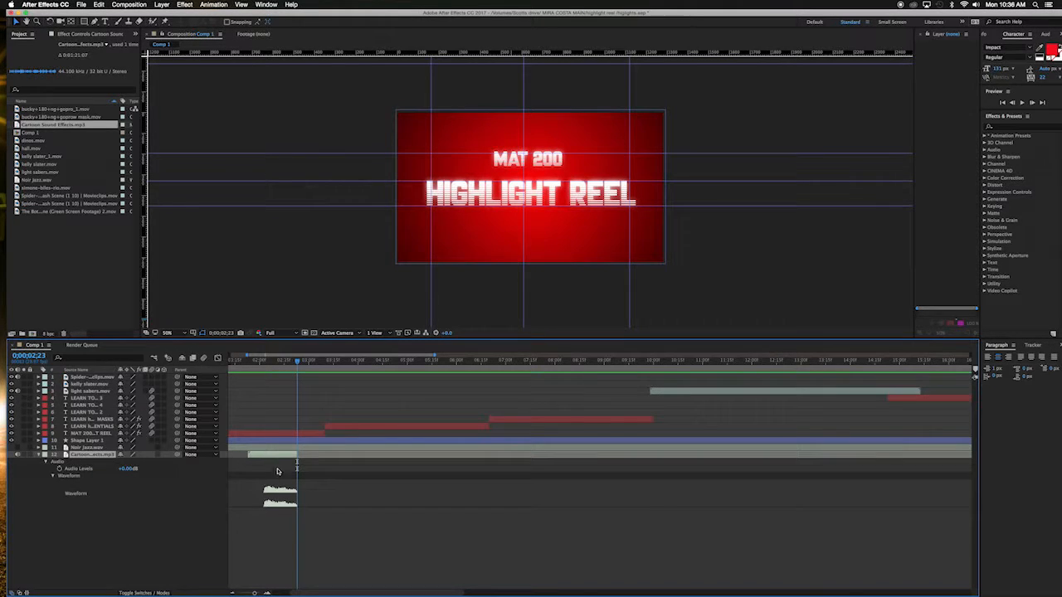
Step: Slide the trimmed sound effect clip later to line up with the title change and preview it
left_click_drag(275, 459, 326, 457)
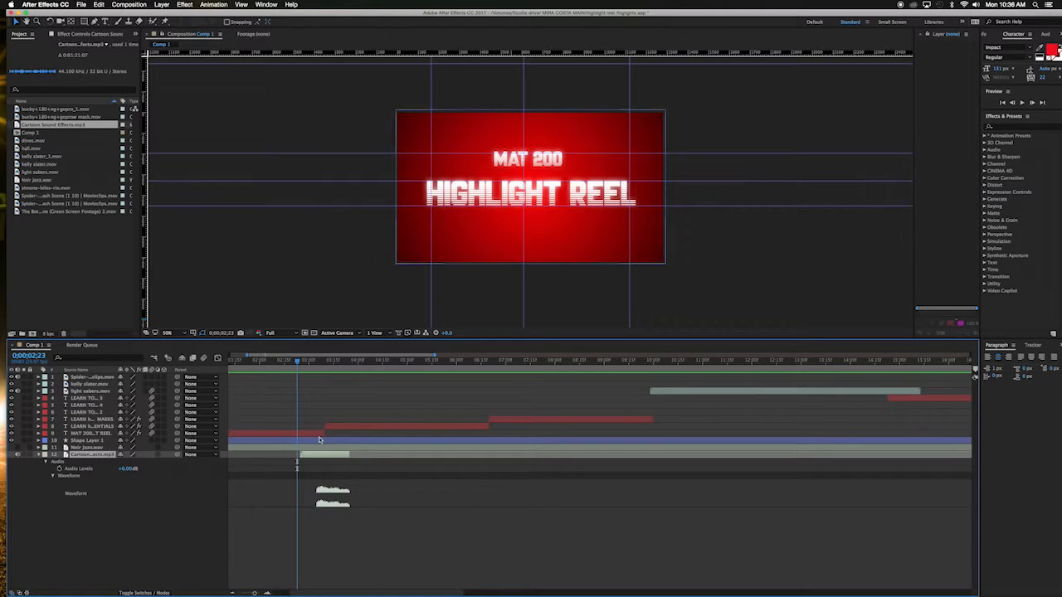
key("space")
left_click_drag(335, 455, 309, 455)
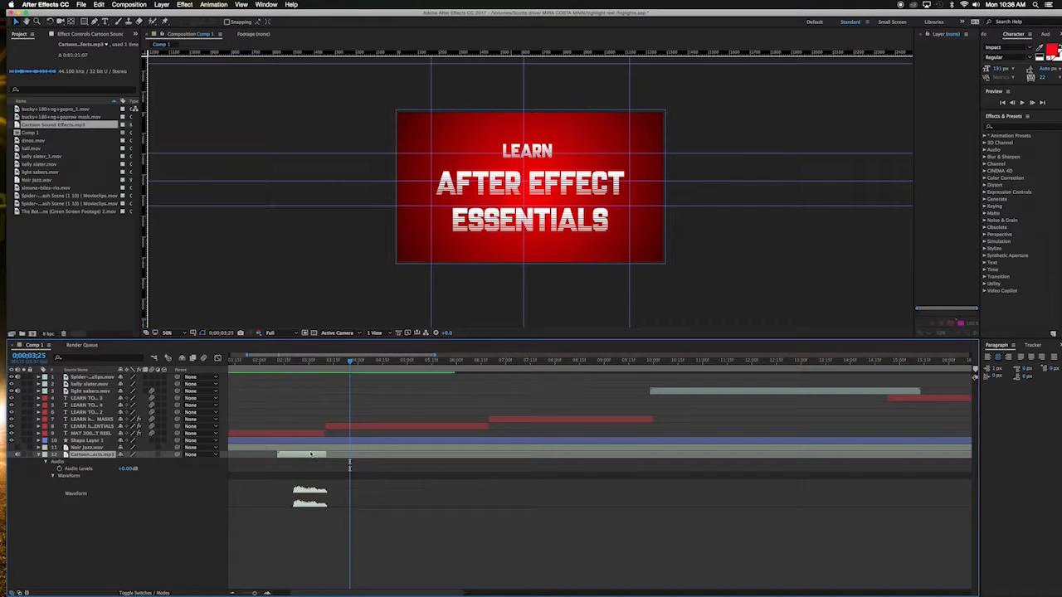
left_click(280, 362)
key("space")
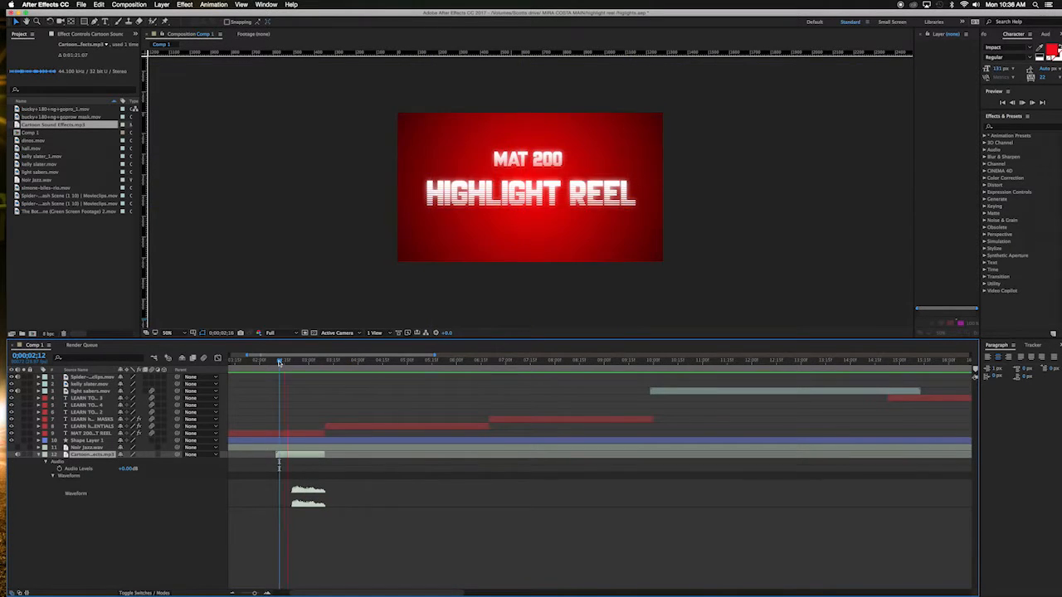
Step: Nudge the sound effect clip slightly later and preview its timing against the title transition
key("space")
left_click_drag(301, 456, 306, 458)
key("space")
key("space")
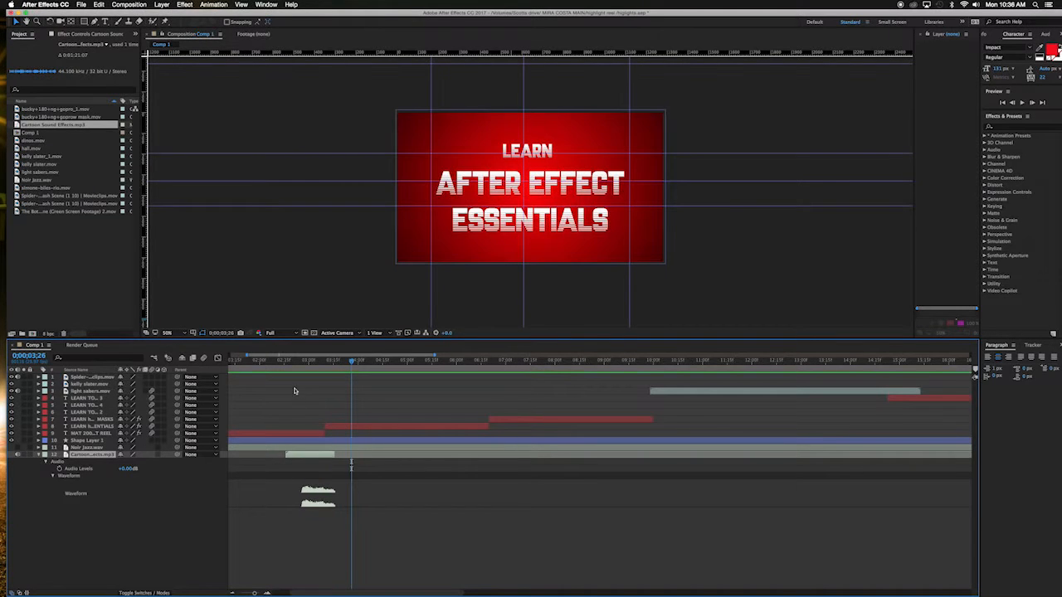
left_click(284, 362)
key("space")
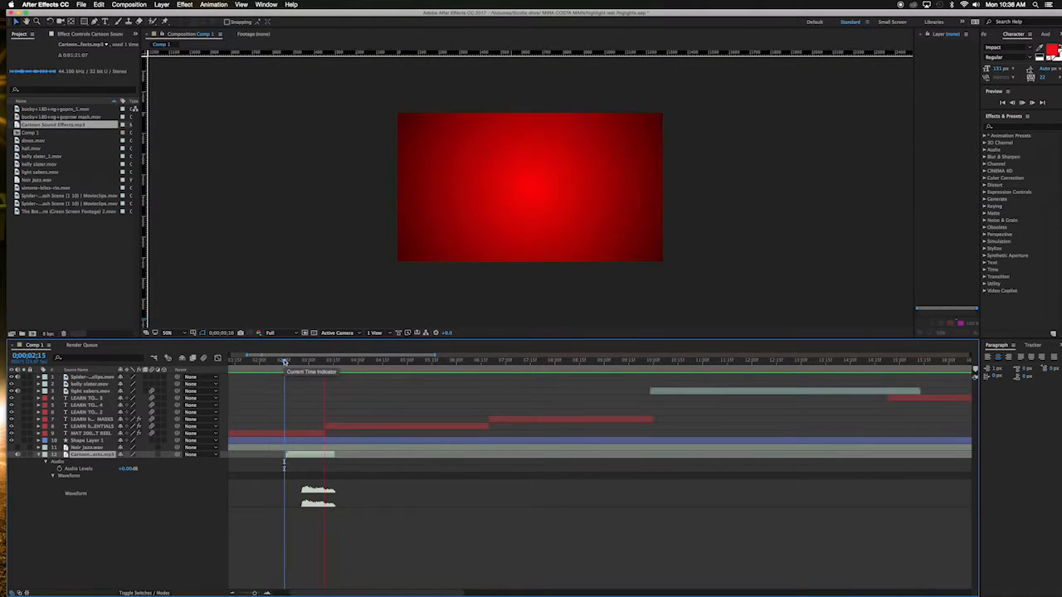
key("space")
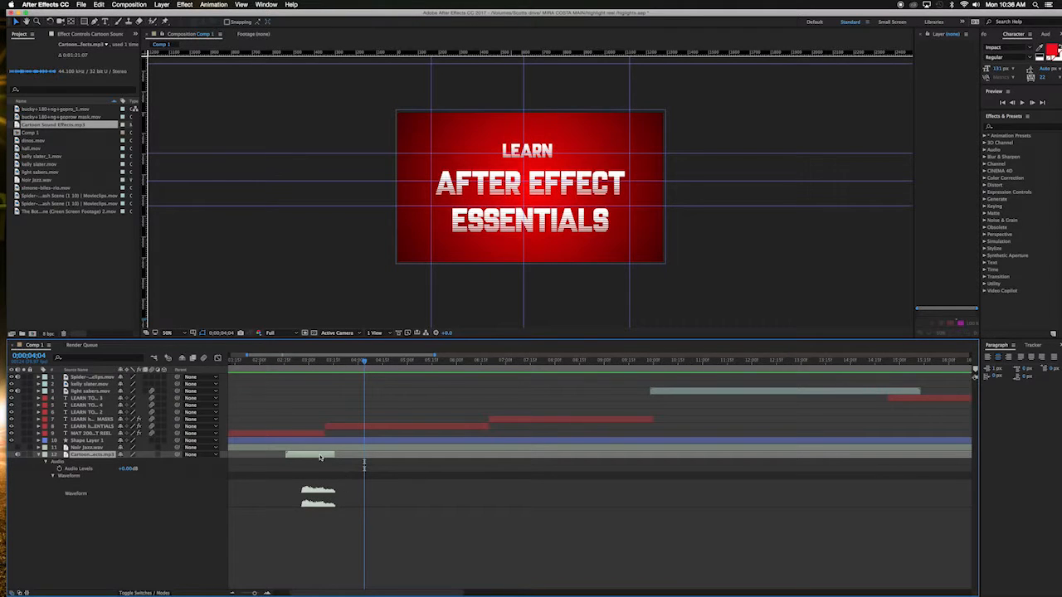
Step: Duplicate the sound effect layer, shift the copy slightly later than the original, and preview both effects
key("super+d")
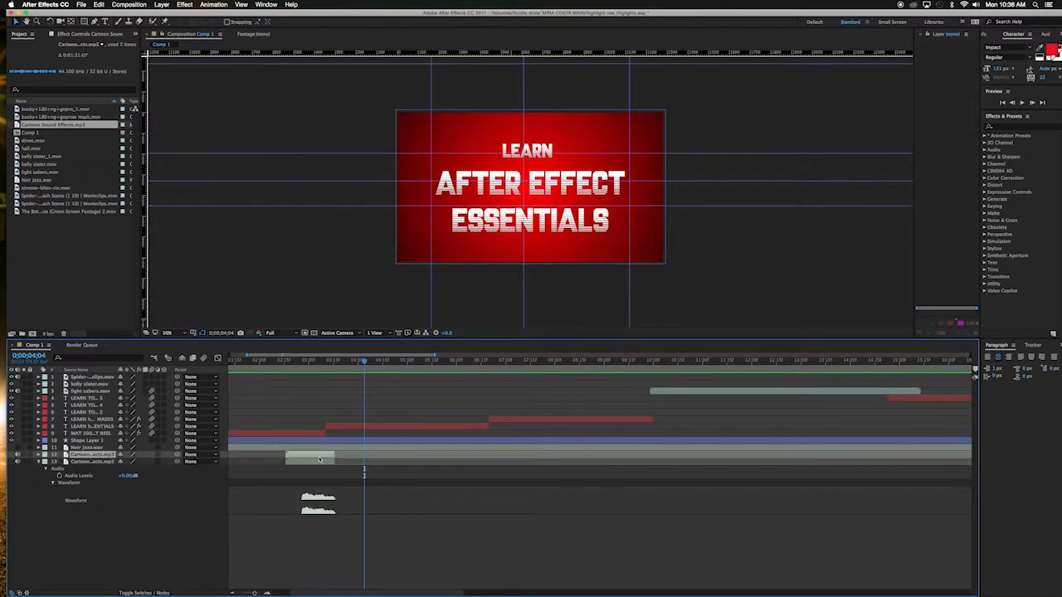
left_click_drag(314, 463, 347, 467)
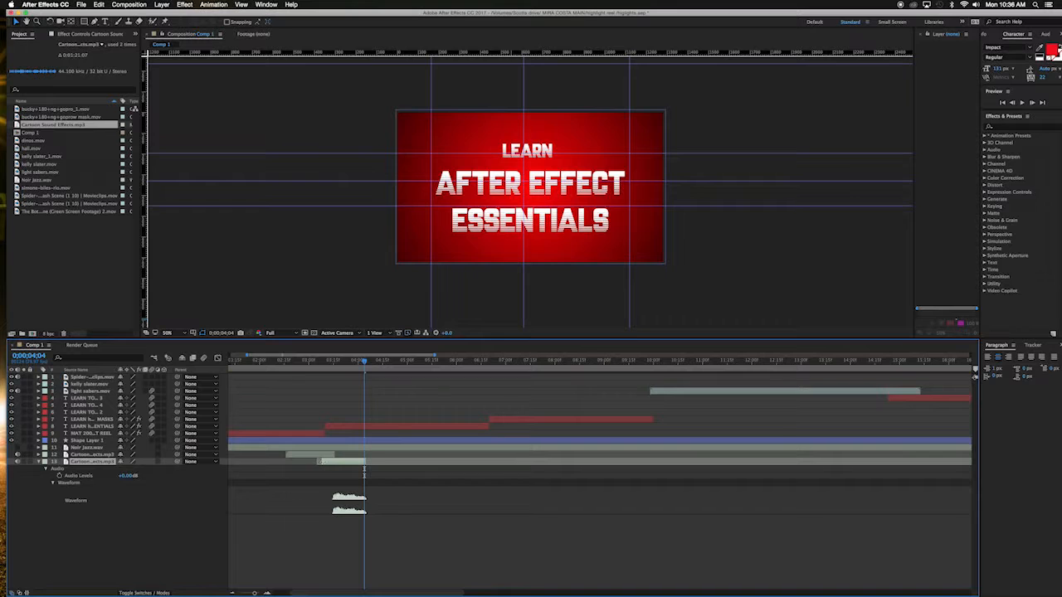
left_click_drag(347, 465, 339, 465)
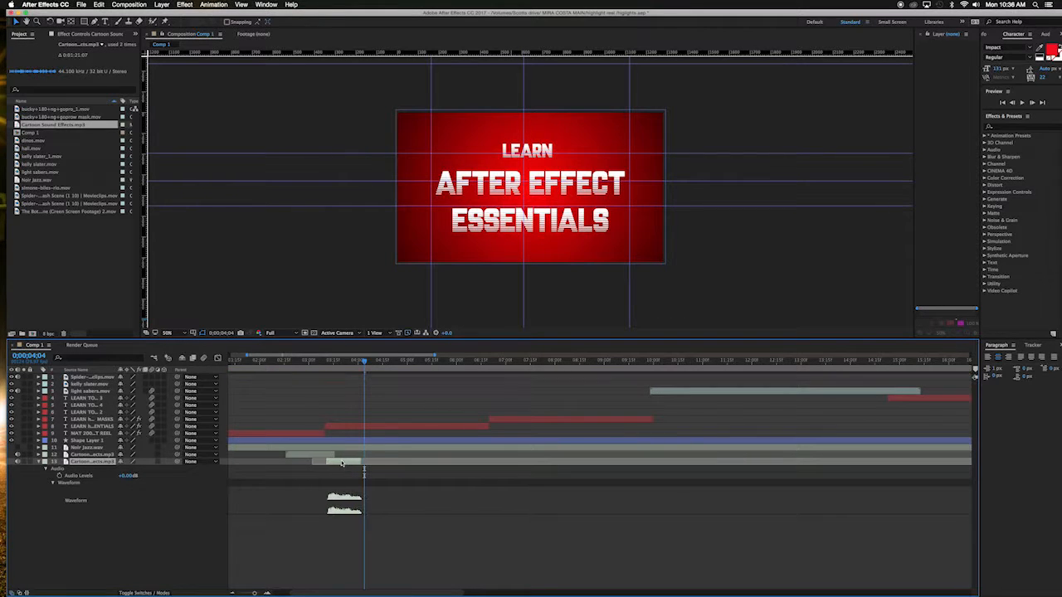
left_click(292, 362)
key("space")
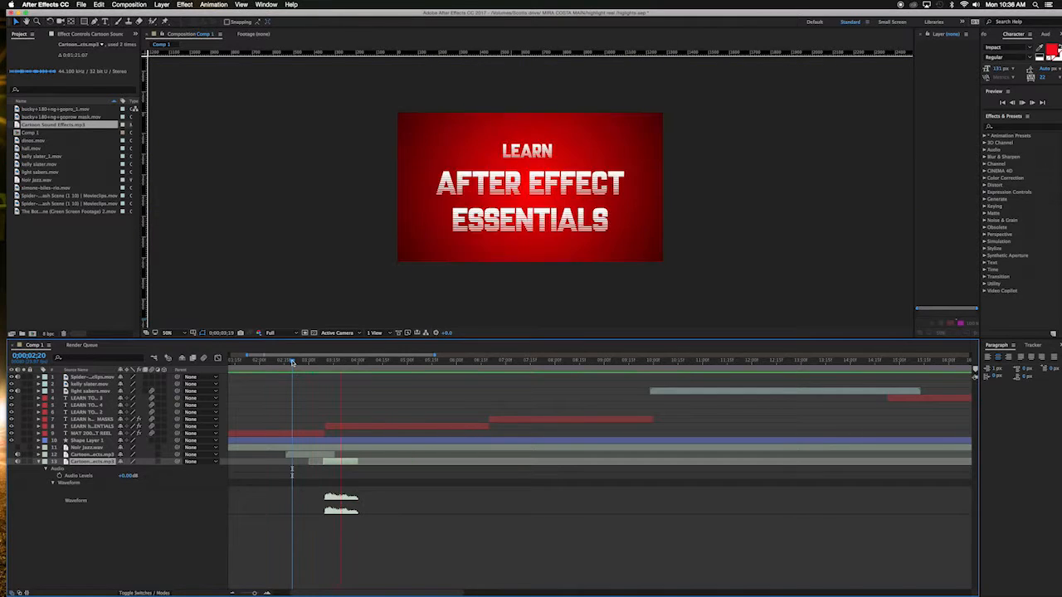
key("space")
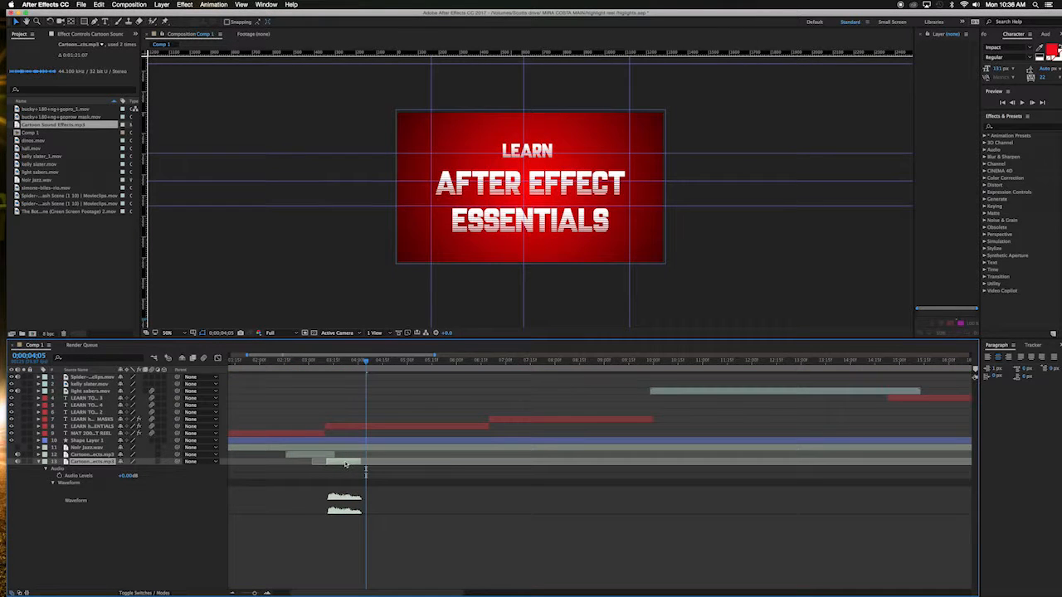
left_click(291, 363)
key("space")
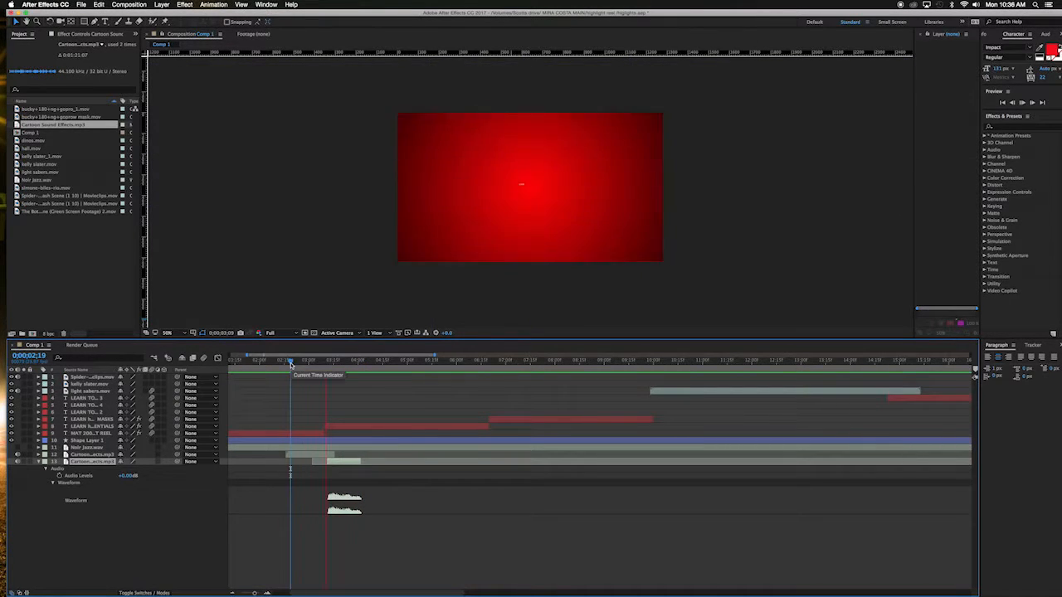
key("space")
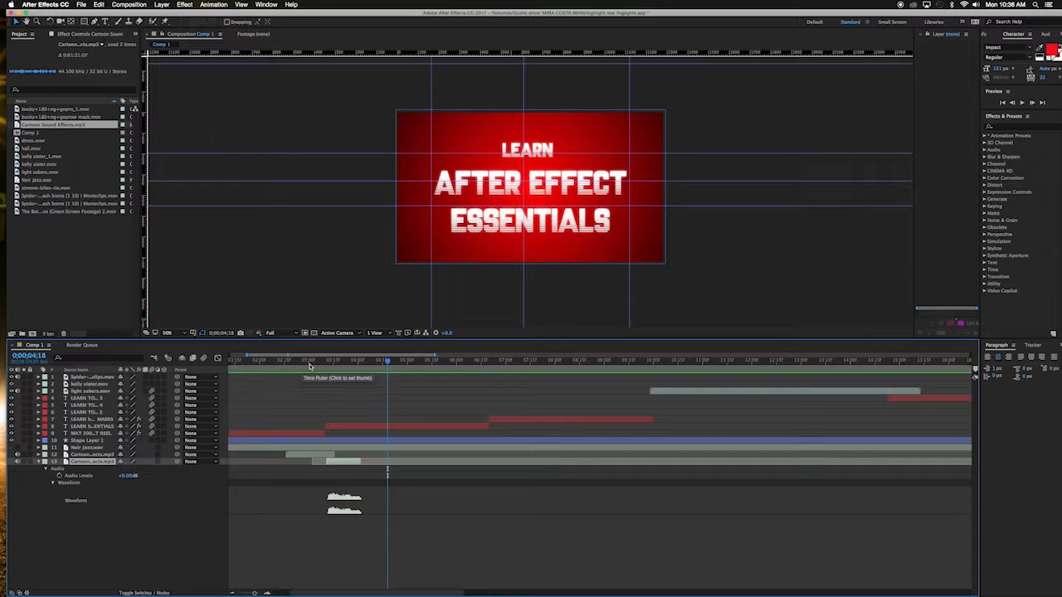
Step: Duplicate the sound effect again, place the new copy at the very start of the composition, and preview it
left_click_drag(340, 362, 215, 355)
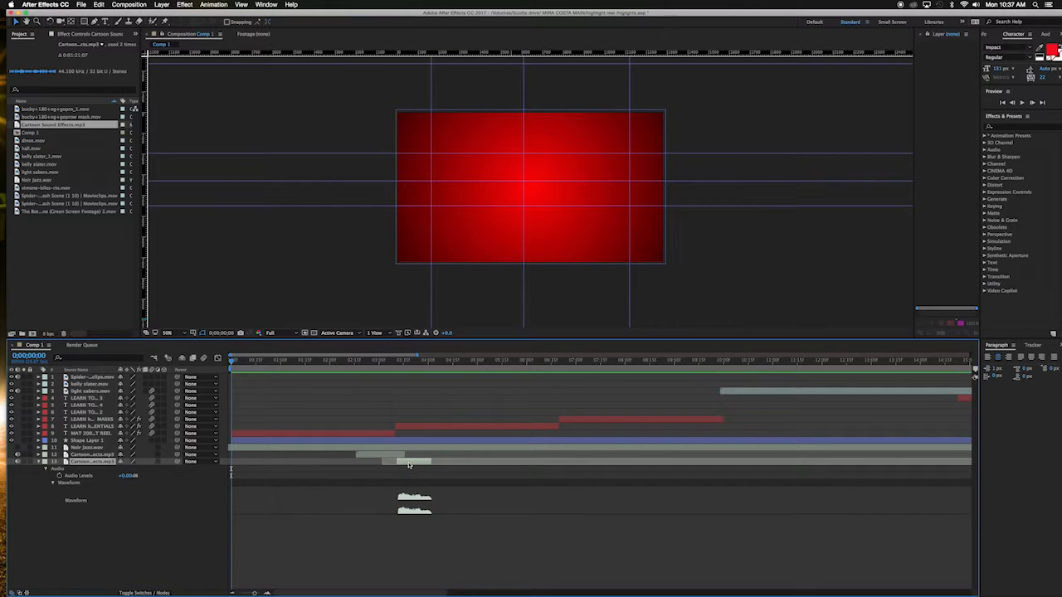
key("super+d")
left_click_drag(409, 464, 247, 459)
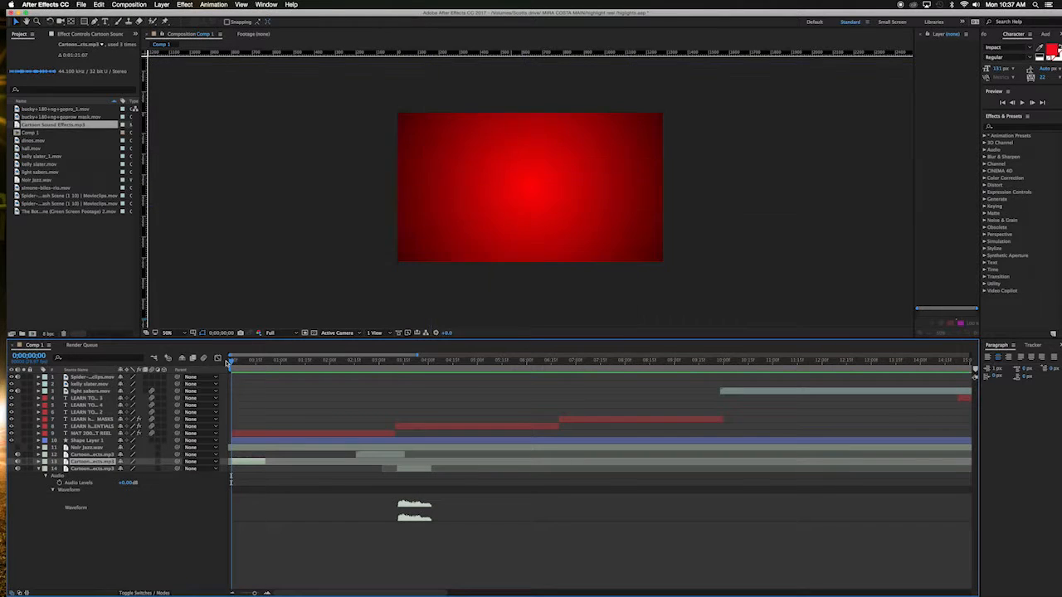
key("space")
key("space")
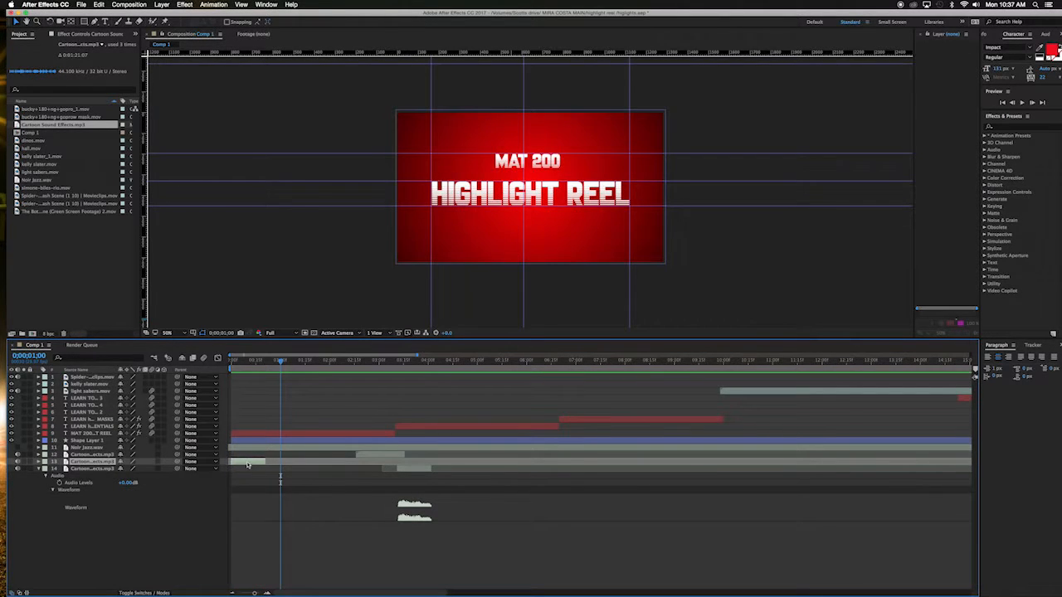
left_click_drag(252, 363, 220, 360)
key("space")
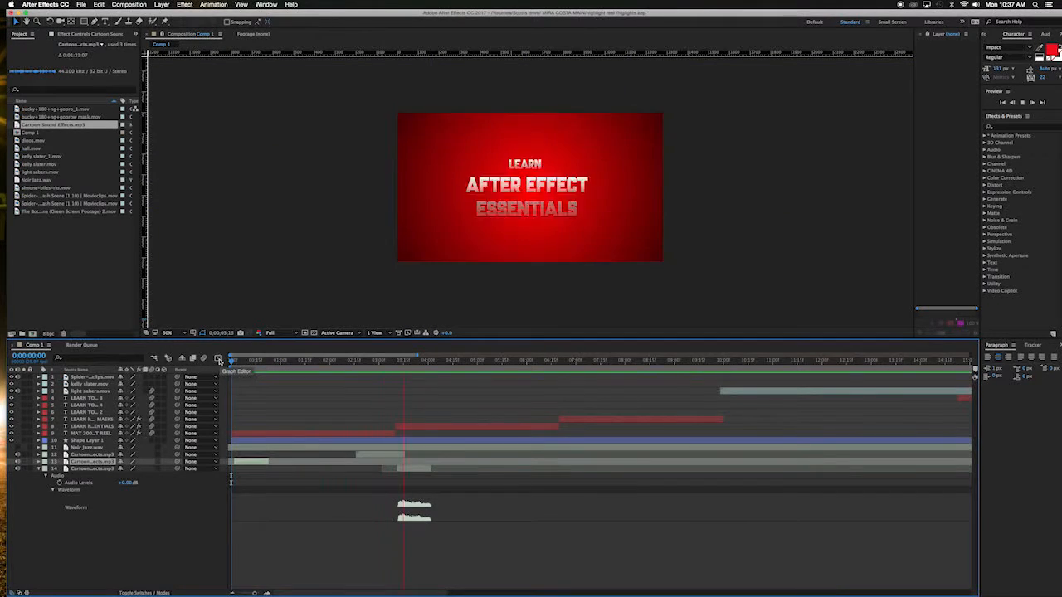
key("space")
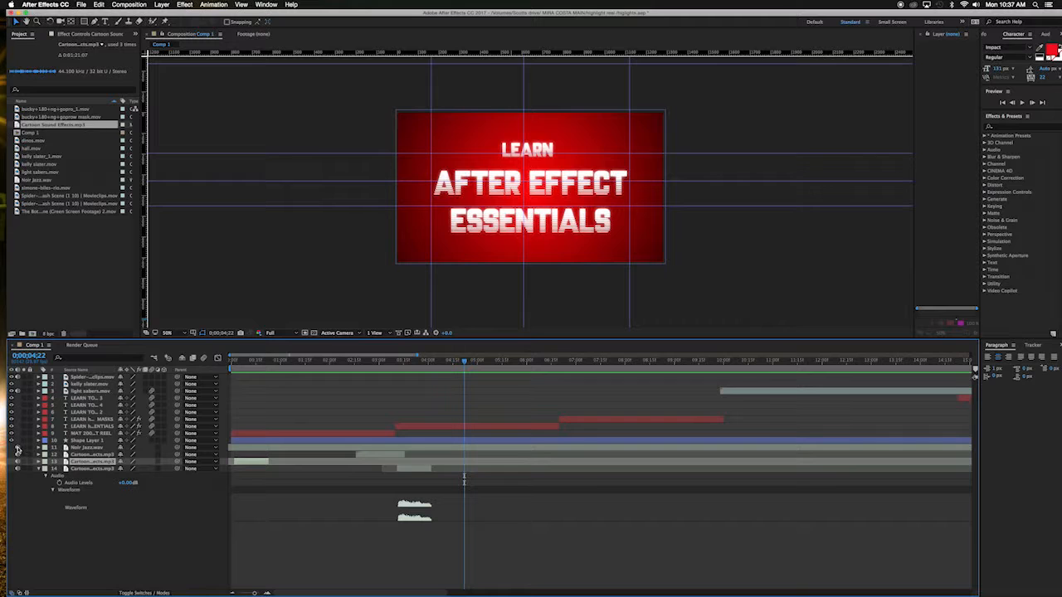
Step: Preview the composition and scrub to the kelly slater clip
left_click_drag(350, 361, 155, 362)
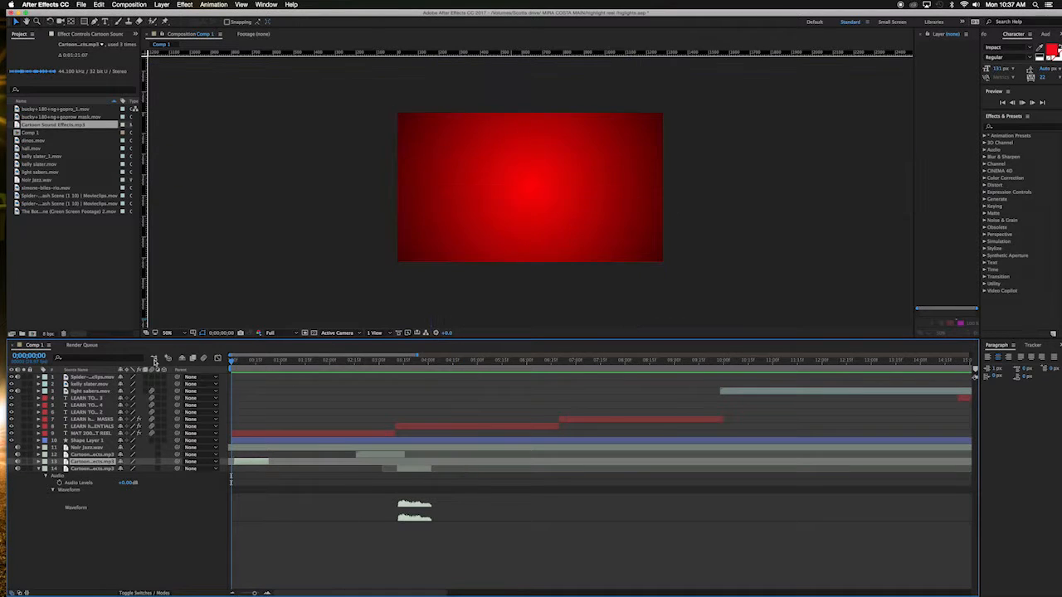
key("space")
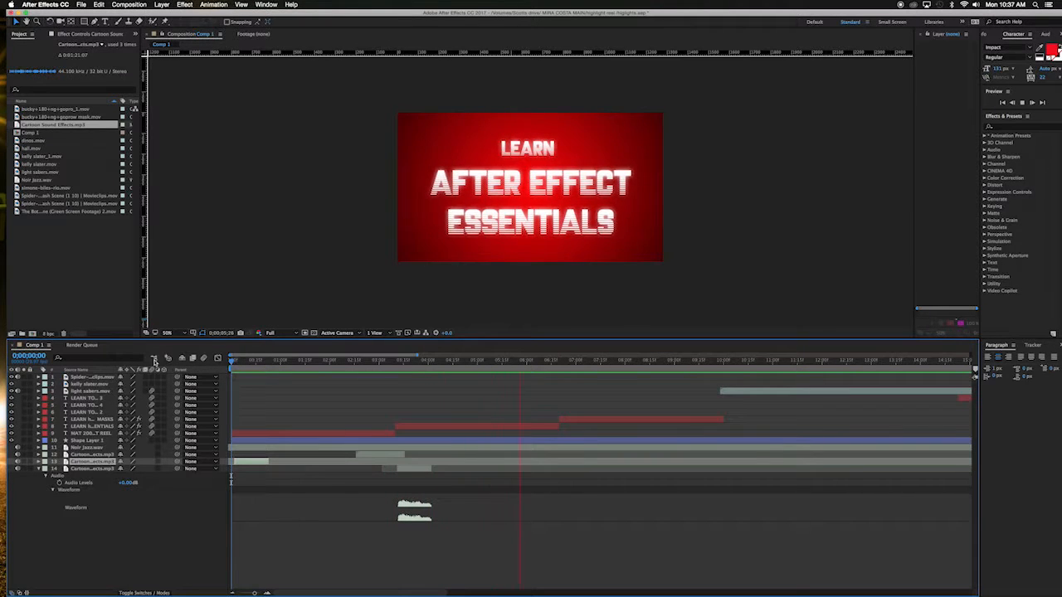
key("space")
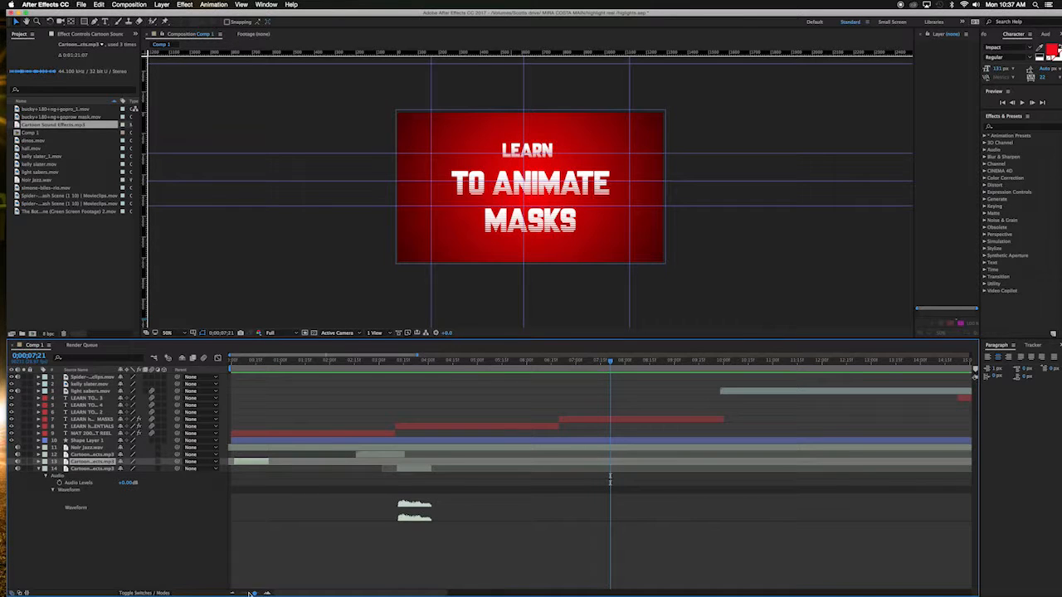
left_click_drag(253, 593, 242, 594)
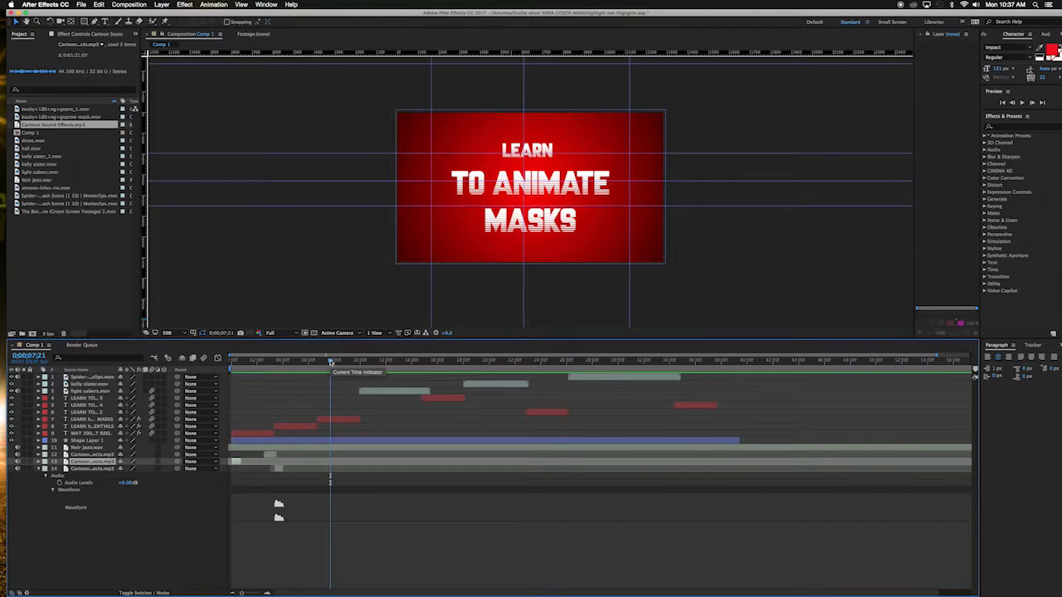
left_click_drag(330, 362, 467, 365)
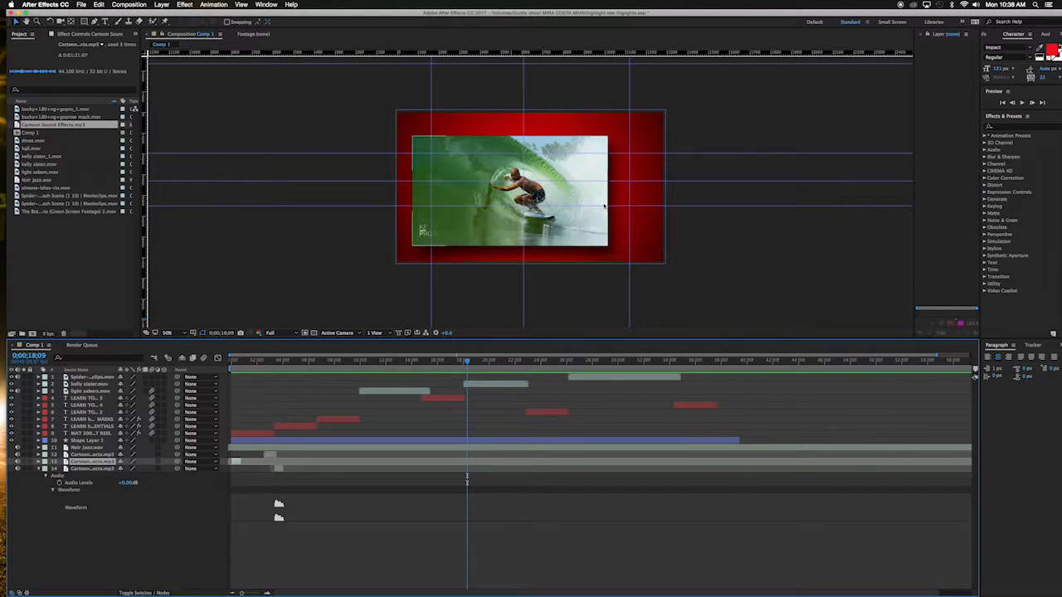
mouse_move(483, 365)
left_mouse_down()
mouse_move(455, 363)
mouse_move(473, 365)
left_mouse_up()
key("space")
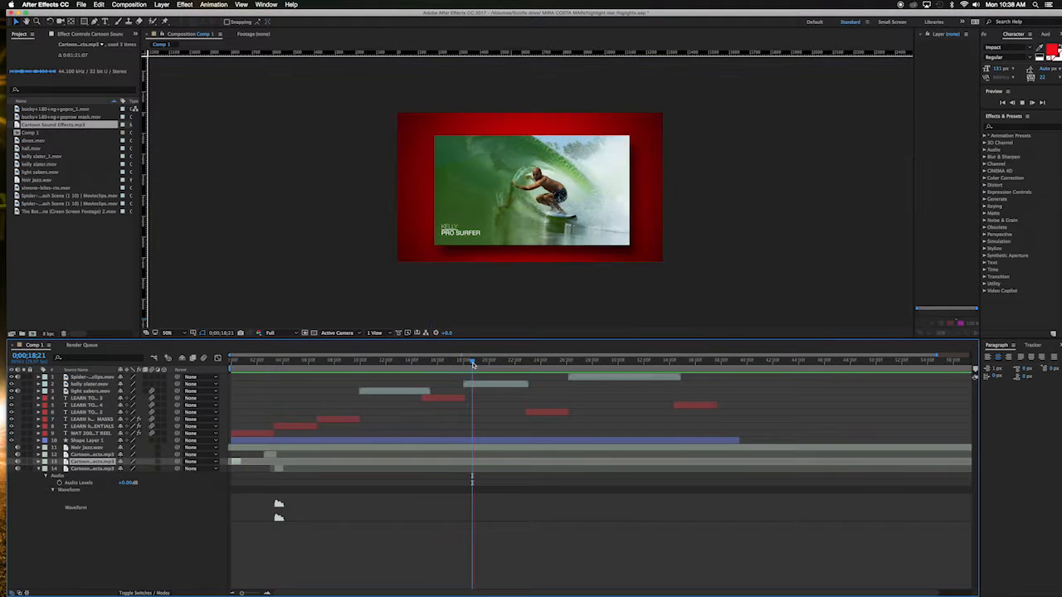
key("space")
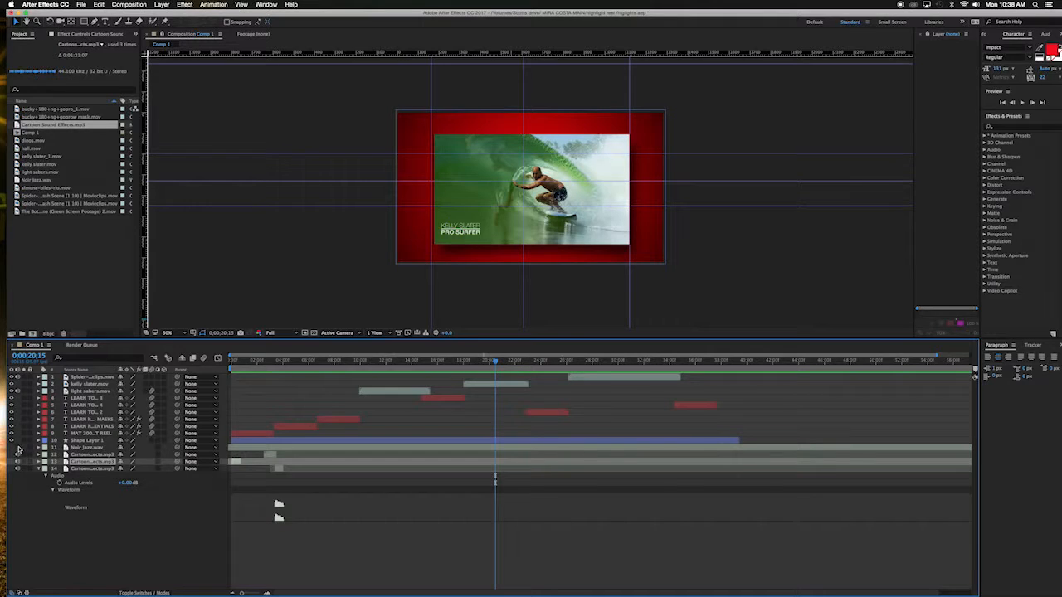
Step: Delete all Position keyframes of the kelly slater layer
left_click(512, 385)
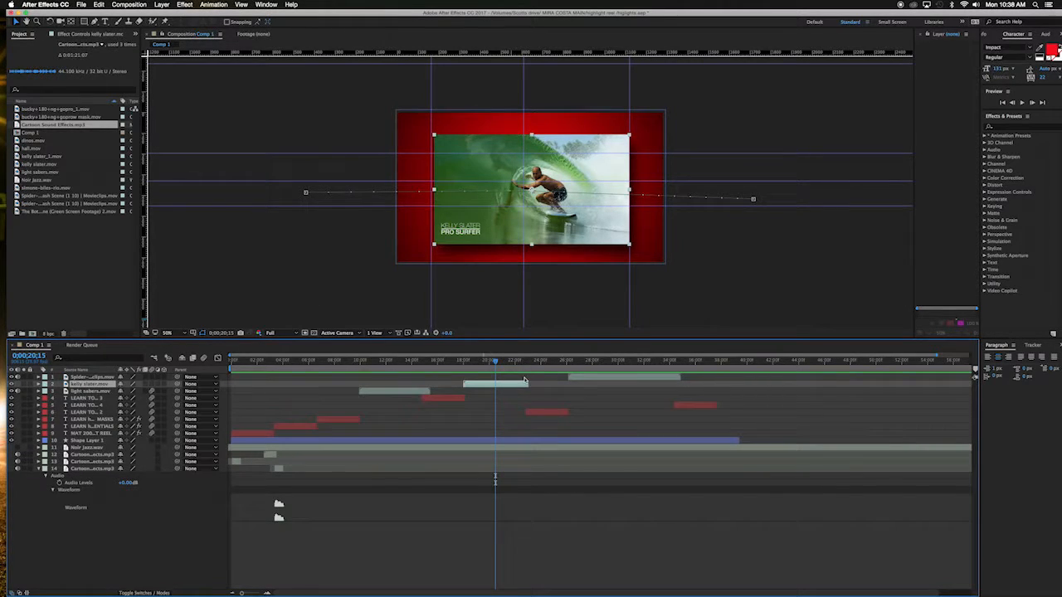
key("p")
left_click_drag(459, 394, 538, 398)
key("Delete")
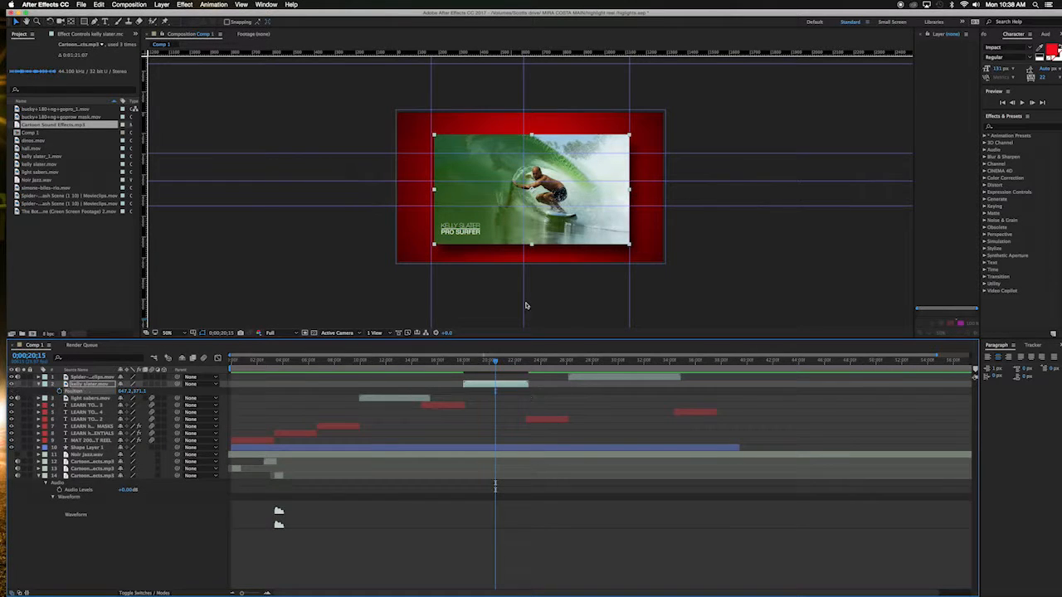
Step: At 0;00;18;00, reposition the kelly slater clip to about 640.4, 351.1 in the frame
left_click_drag(495, 362, 463, 363)
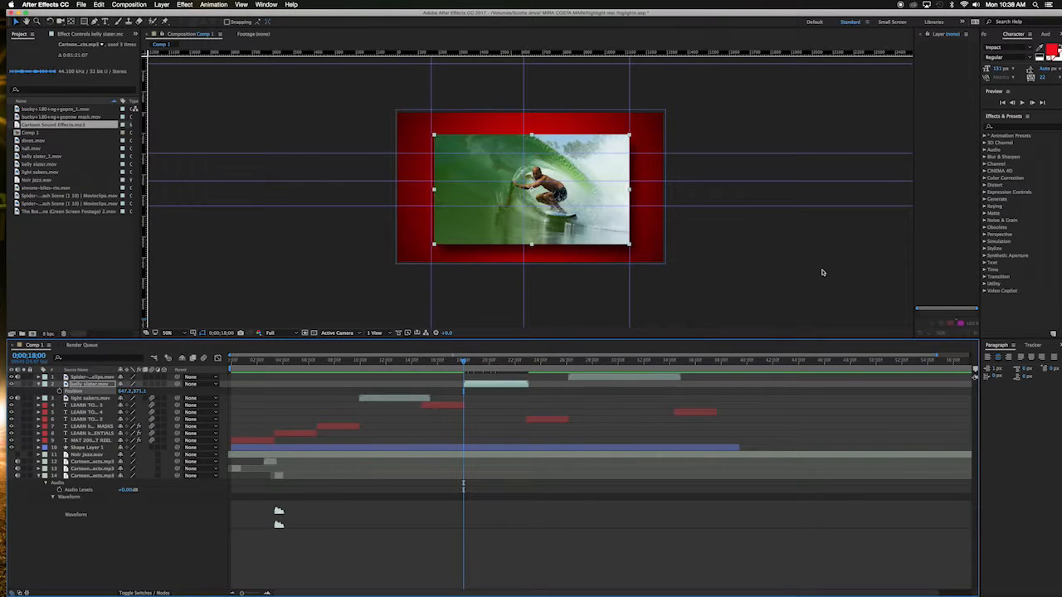
key("period")
key("comma")
left_click_drag(595, 233, 591, 229)
key("Right")
key("Right")
key("Right")
key("Right")
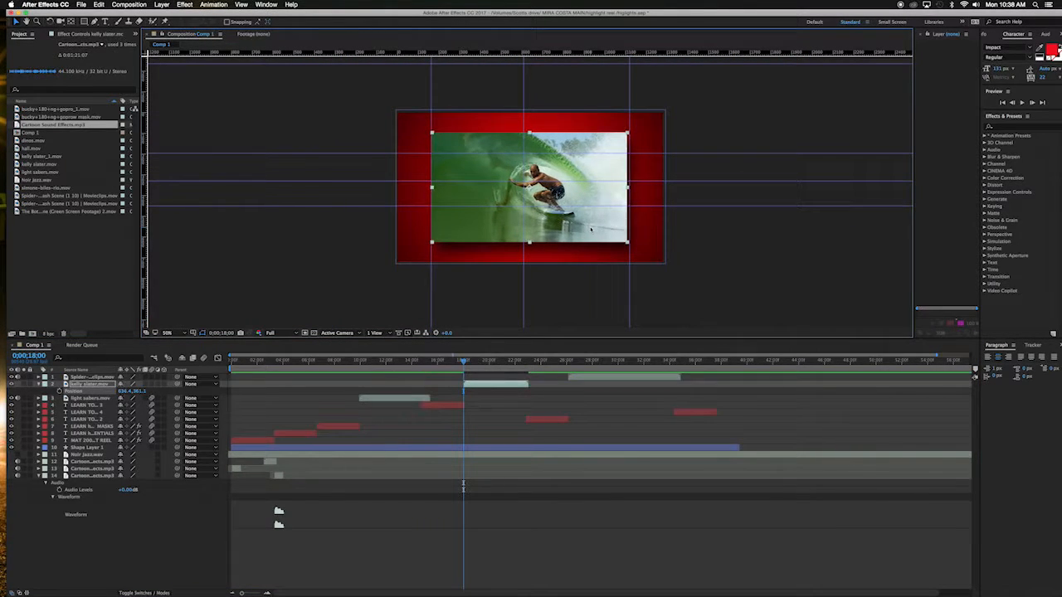
key("Up")
key("Up")
key("Up")
key("Up")
key("Up")
key("Up")
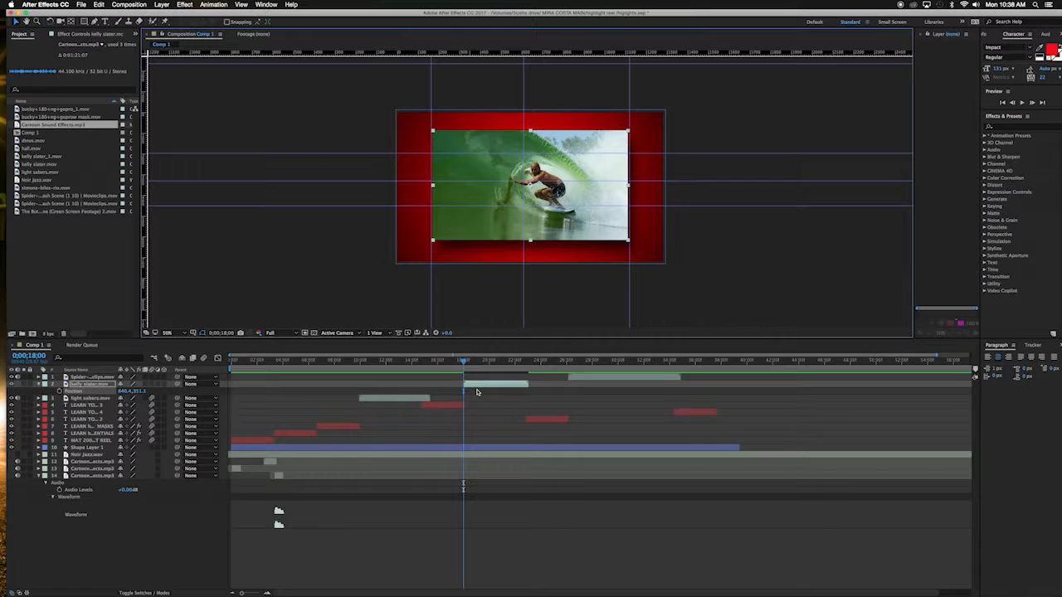
Step: Set a Position keyframe for the kelly slater clip at about 0;00;18;20
key("space")
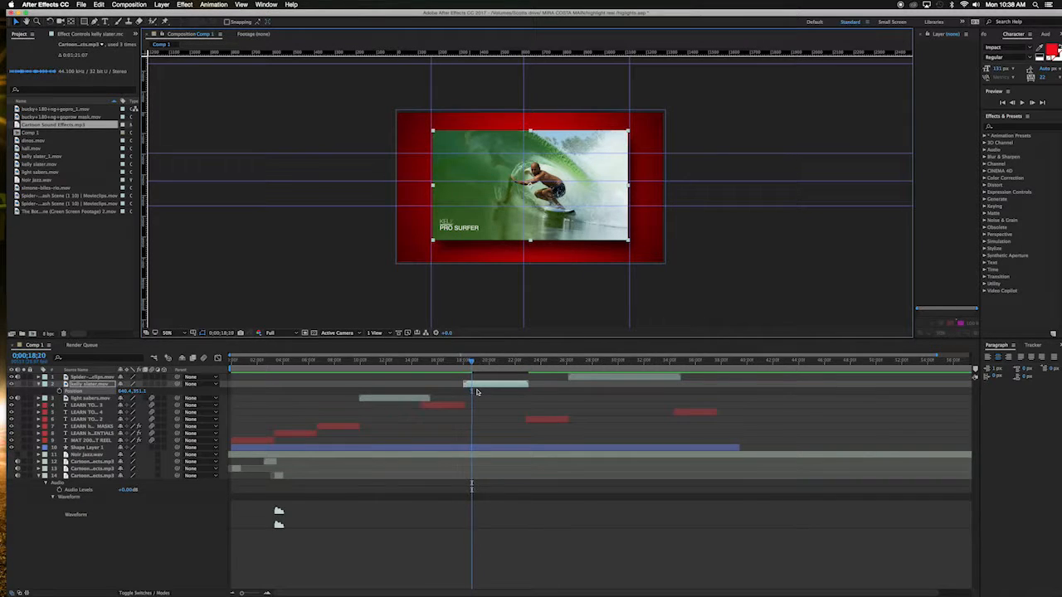
left_click(473, 389)
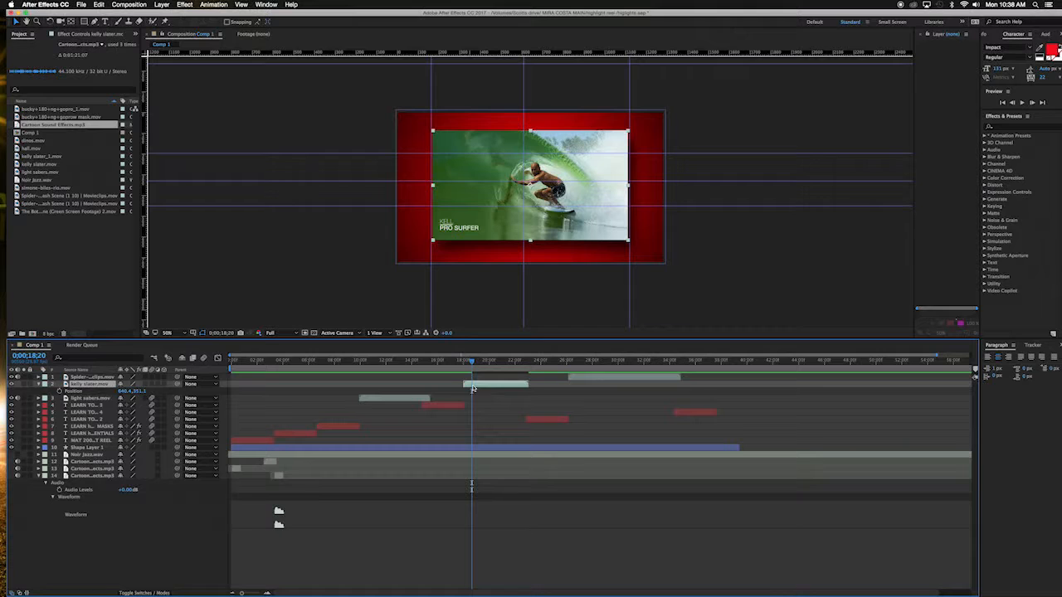
left_click(61, 390)
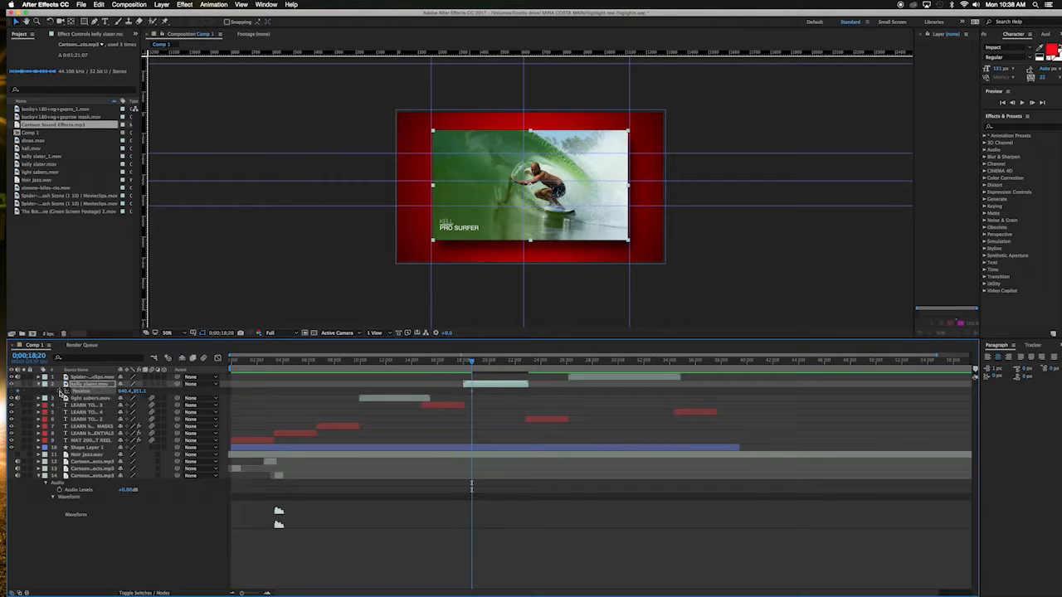
Step: At 0;00;18;00, move the kelly slater clip off the frame's left side to about -511.8, 359.1
left_click_drag(471, 362, 464, 362)
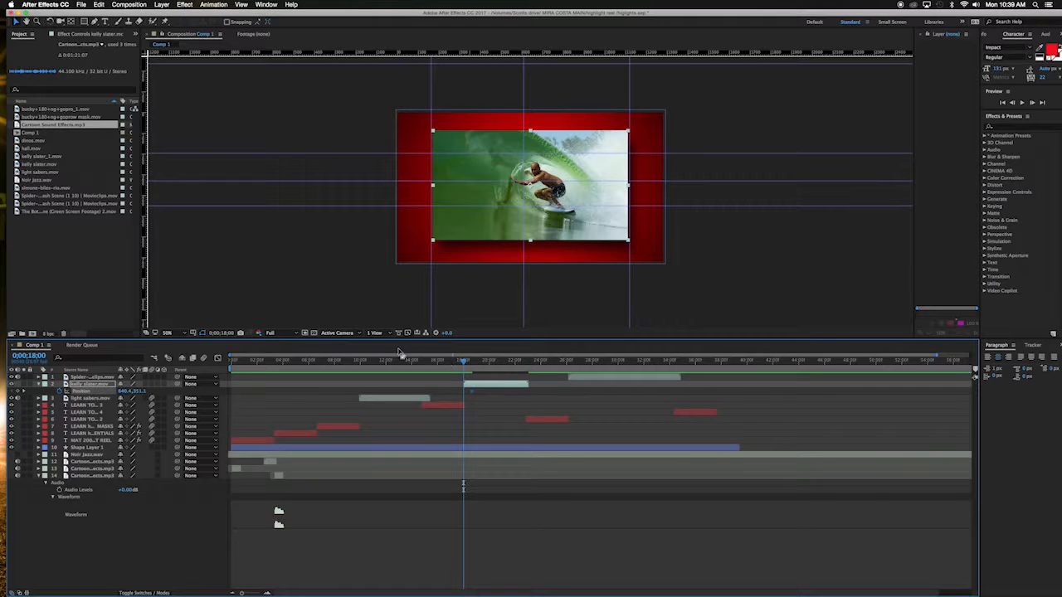
left_click_drag(485, 232, 247, 233)
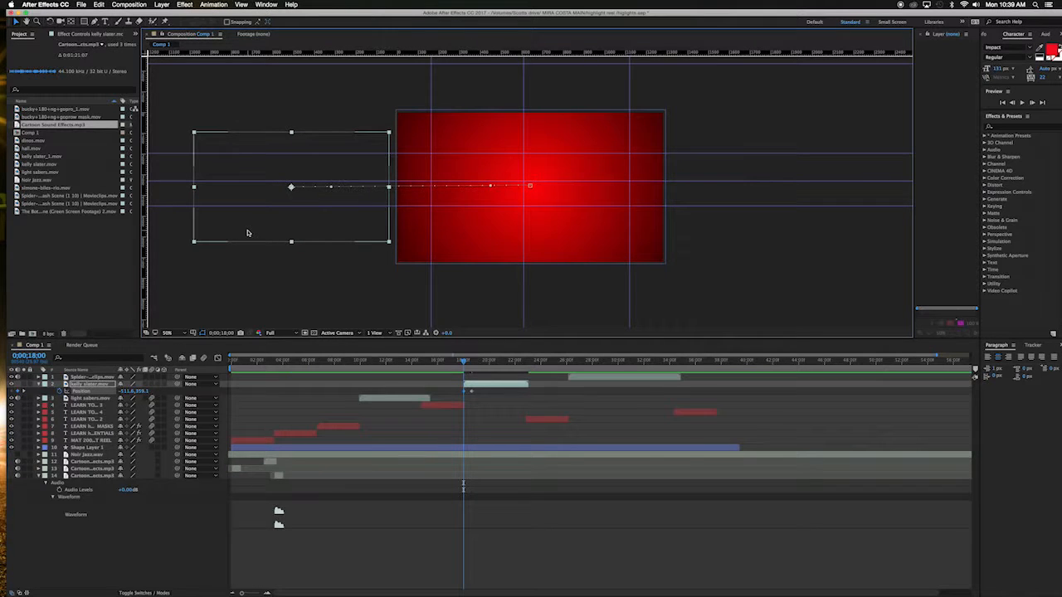
Step: Preview the kelly slater clip's slide-in animation around 0;00;18;00 to 0;00;23;00
key("space")
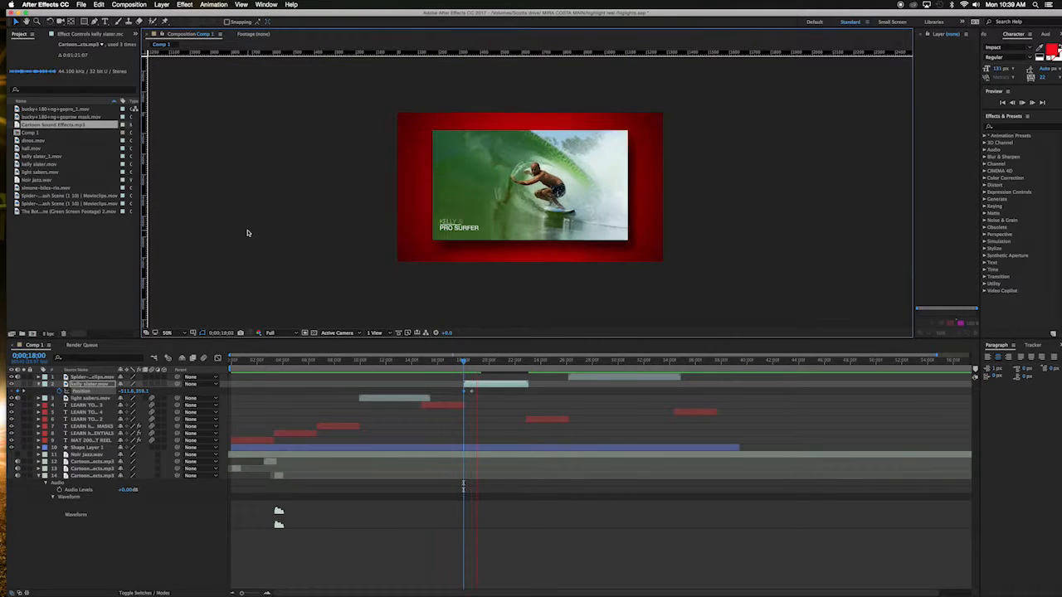
key("space")
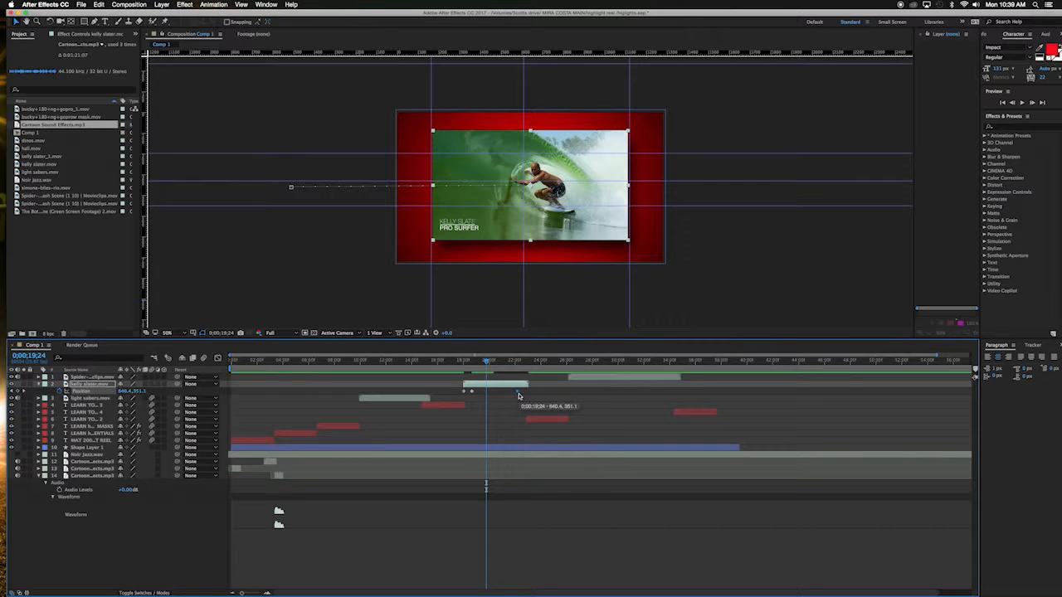
key("space")
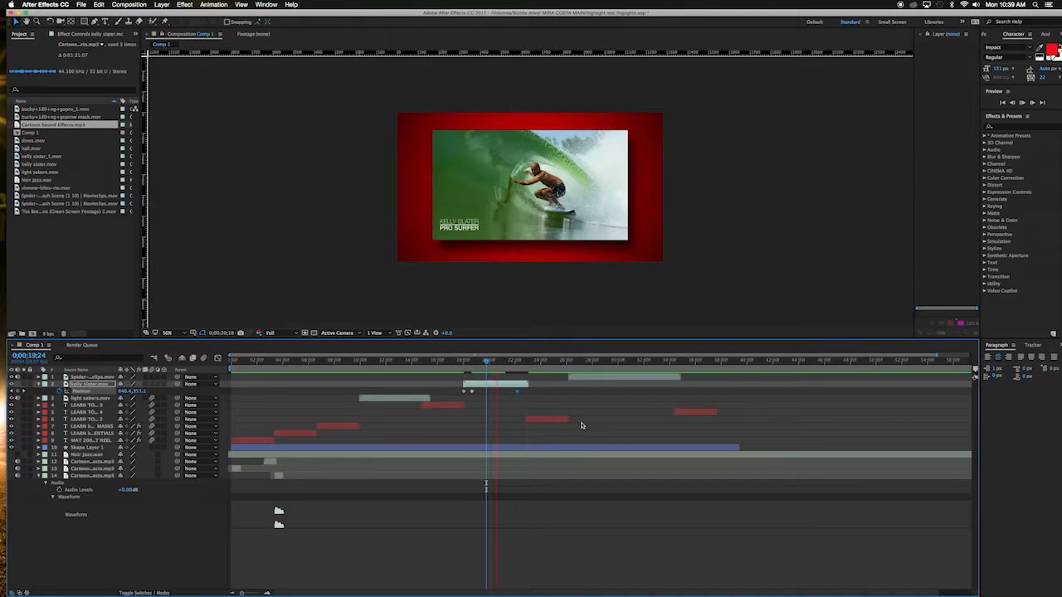
key("space")
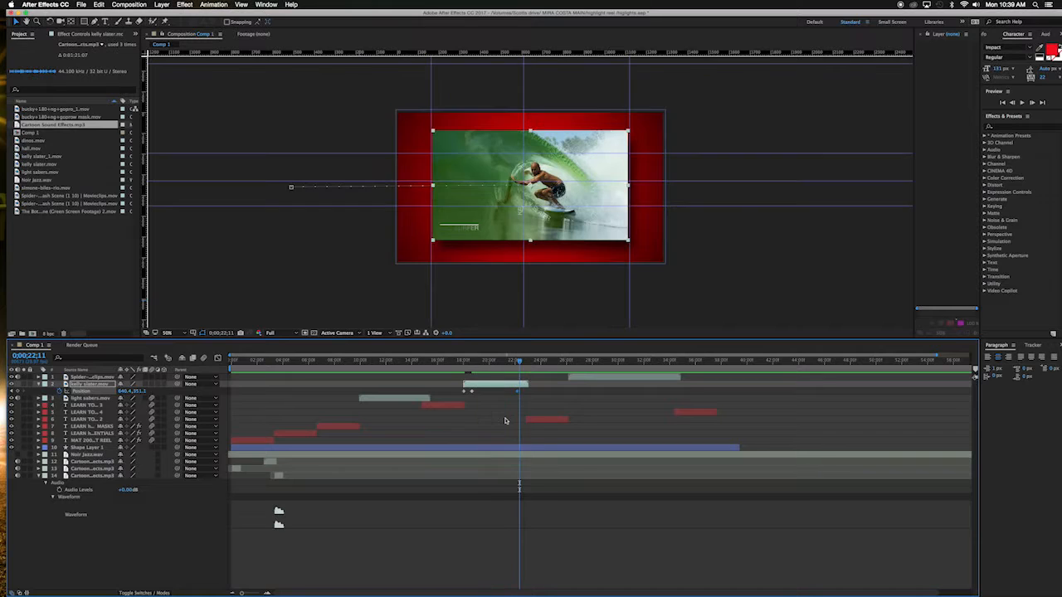
key("space")
key("space")
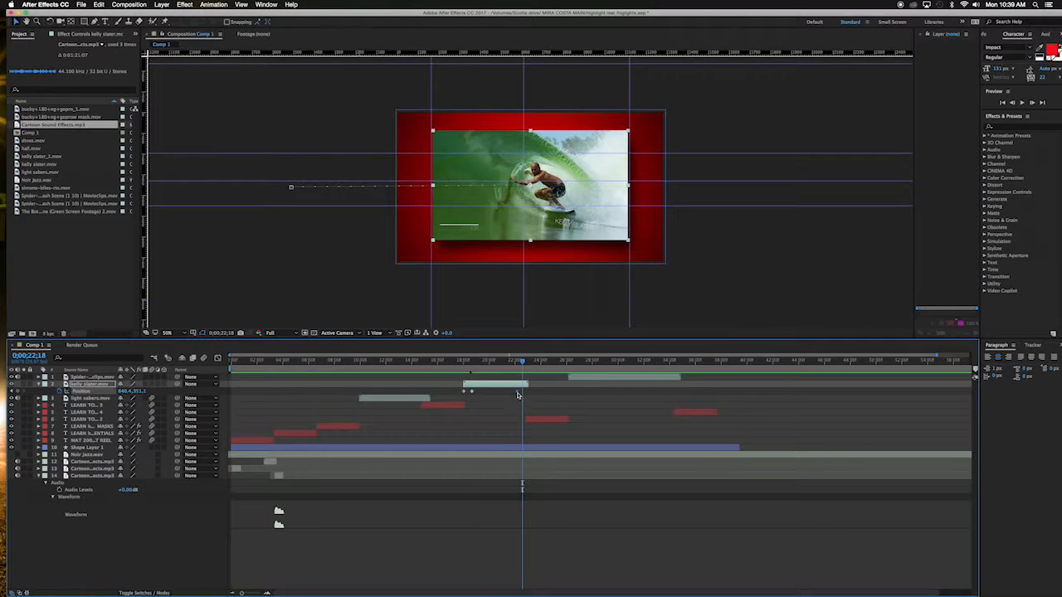
key("space")
key("space")
key("space")
key("space")
Step: At 0;00;23;00, slide the kelly slater clip off the frame's right side to about 1862.4, 365.1 and preview the motion
left_click_drag(540, 363, 528, 362)
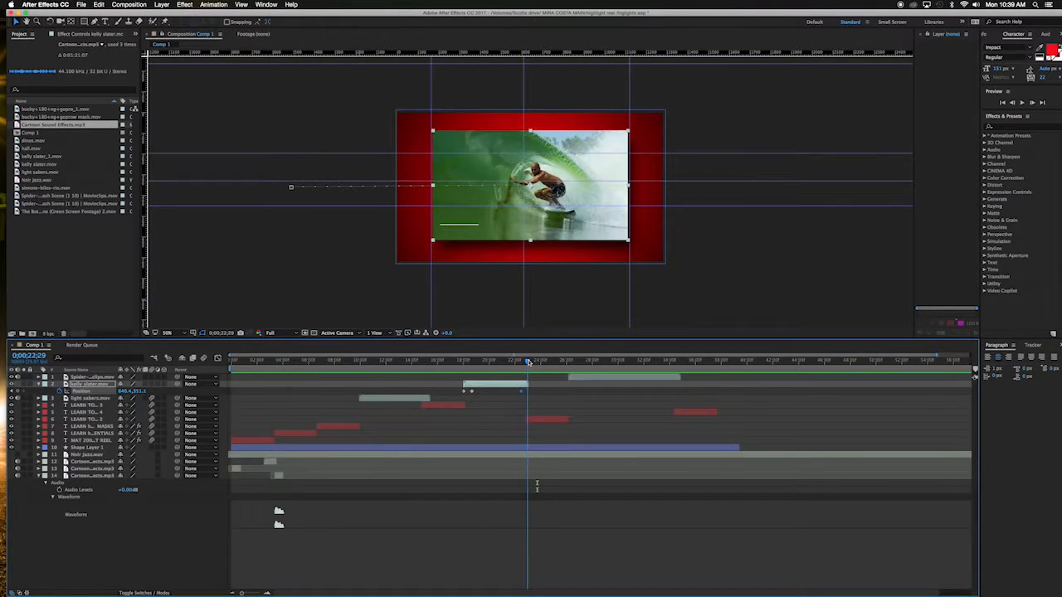
key("Page_Down")
left_click_drag(755, 192, 867, 196)
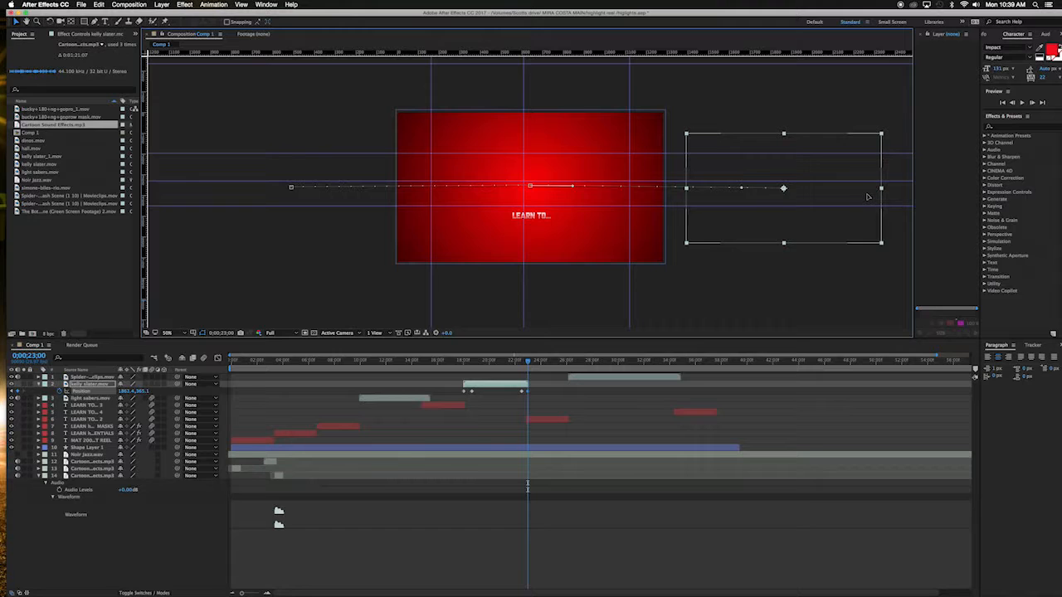
left_click(455, 365)
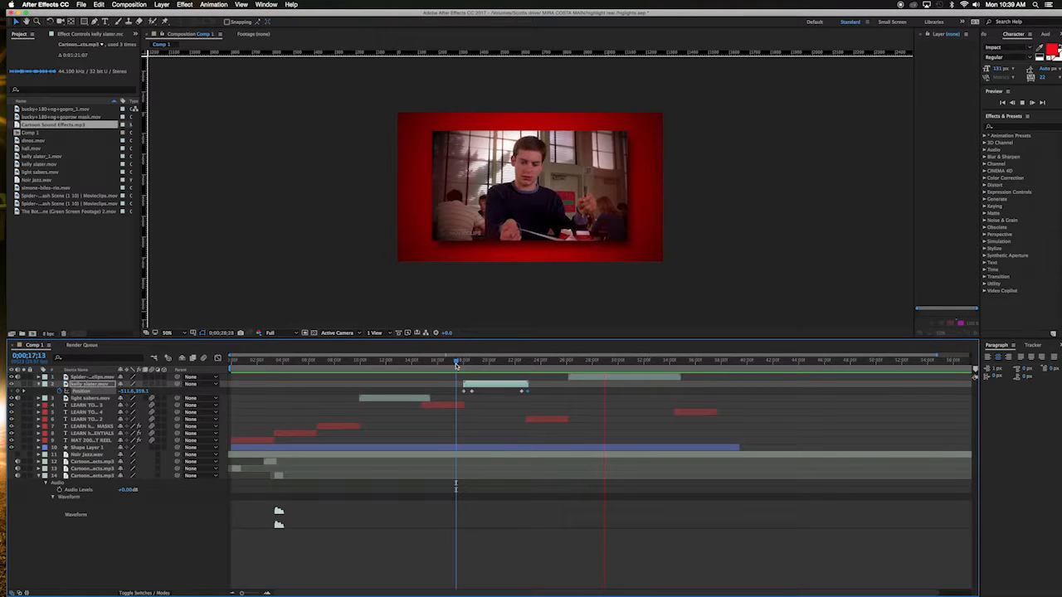
key("space")
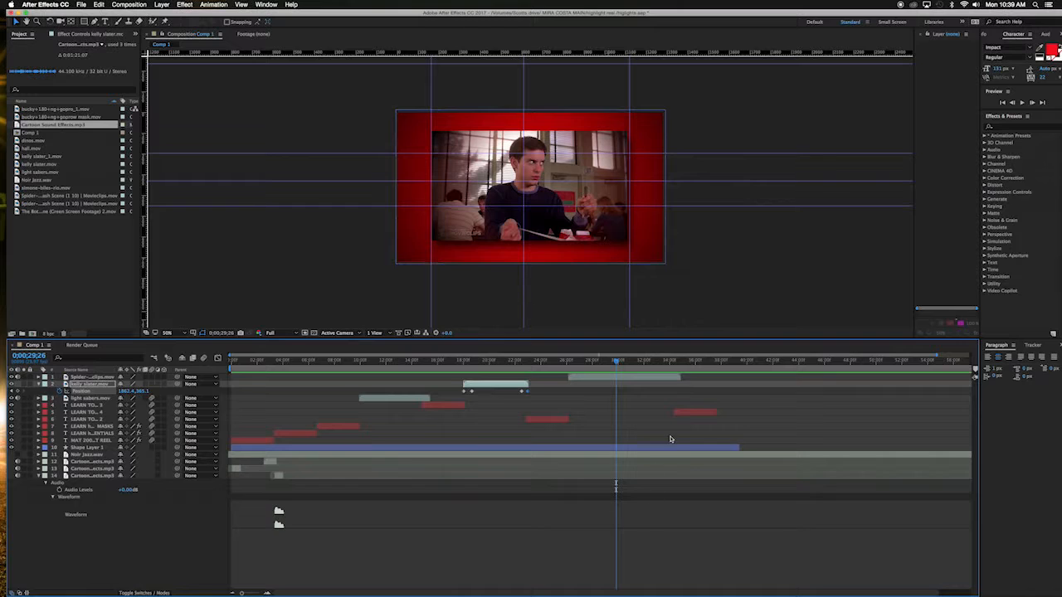
Step: Set the Spider-Man clip's audio level to -53 dB and preview it
left_click(619, 377)
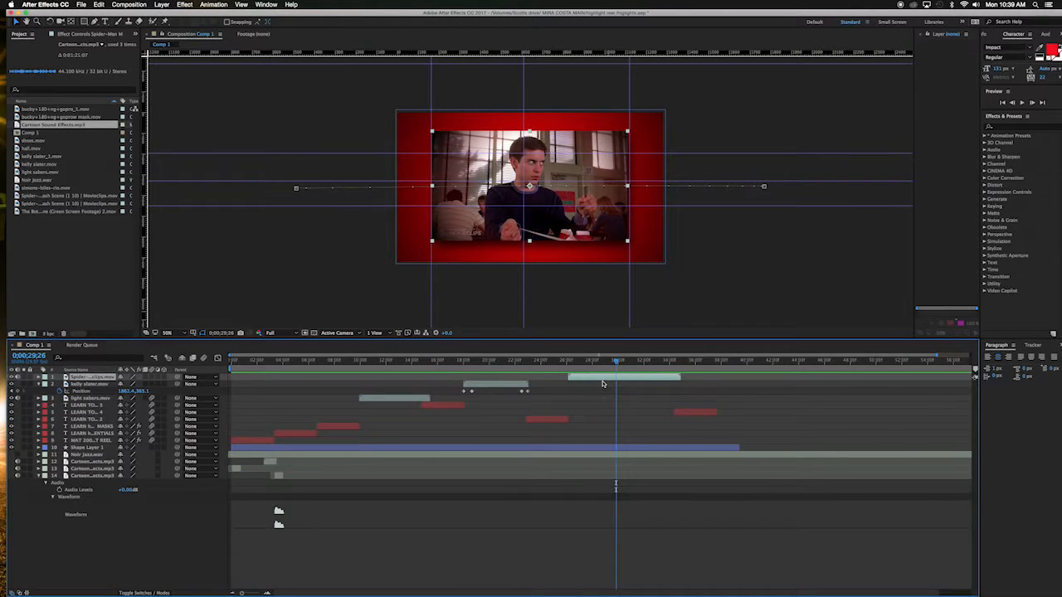
left_click(44, 378)
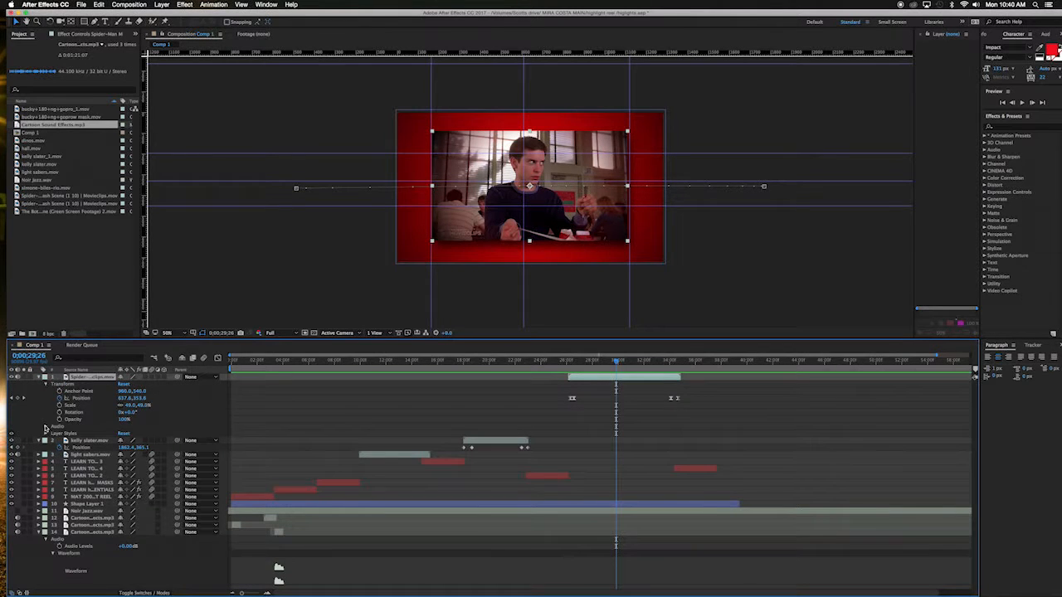
left_click(46, 427)
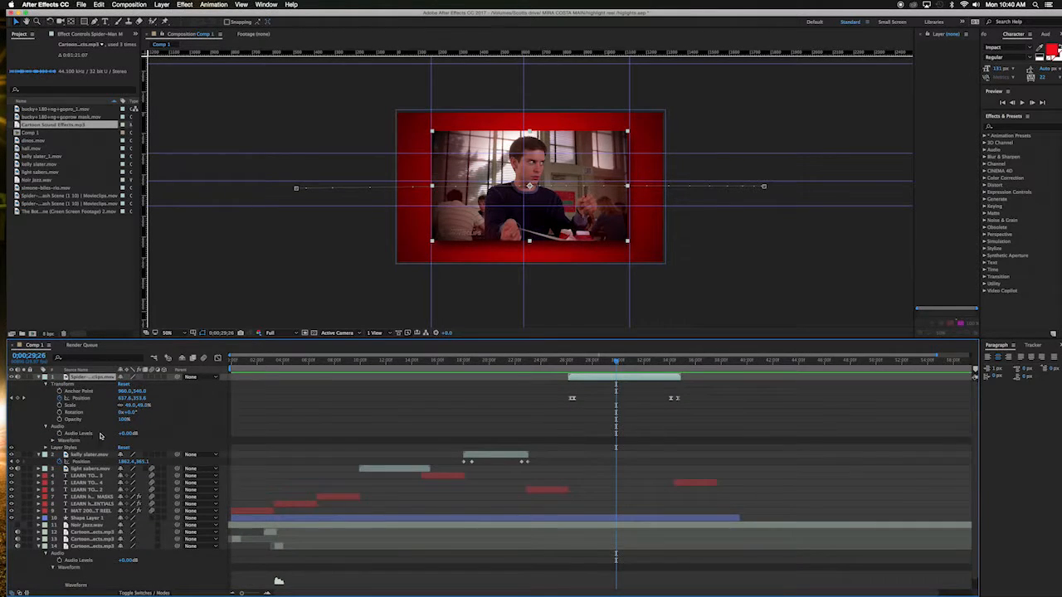
left_click(53, 441)
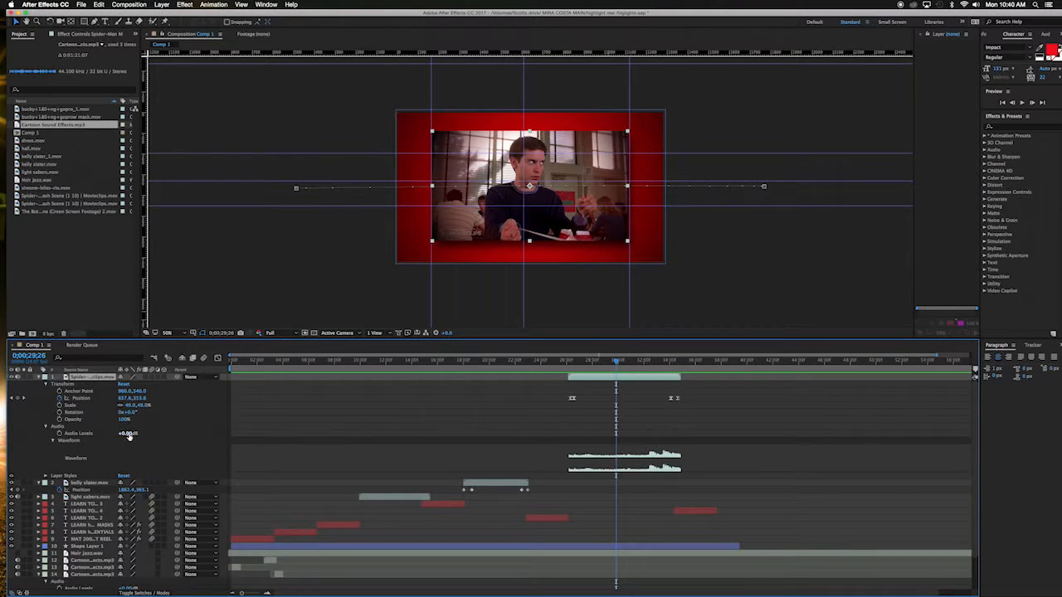
left_click_drag(128, 433, 114, 433)
key("space")
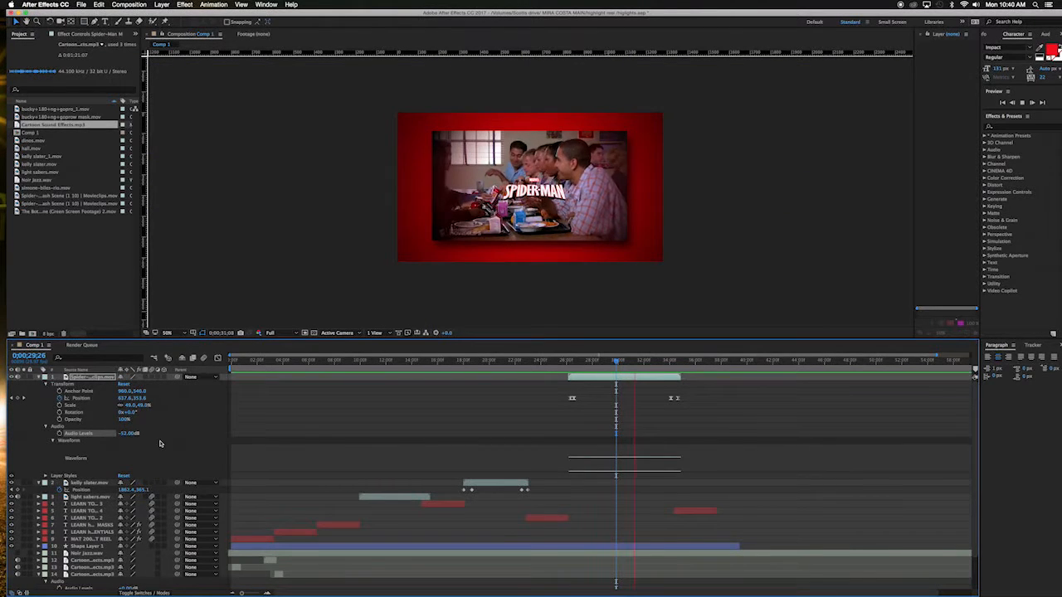
key("space")
Step: Set the Spider-Man clip's audio level to +2 dB and preview the composition from the start
left_click_drag(126, 433, 150, 435)
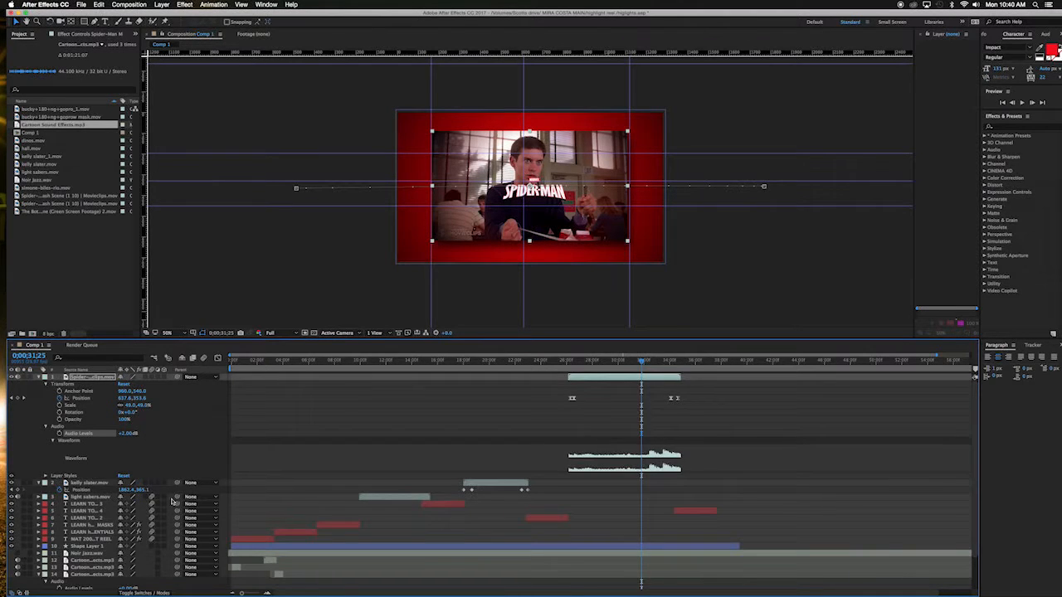
scroll(172, 500, "down", 2)
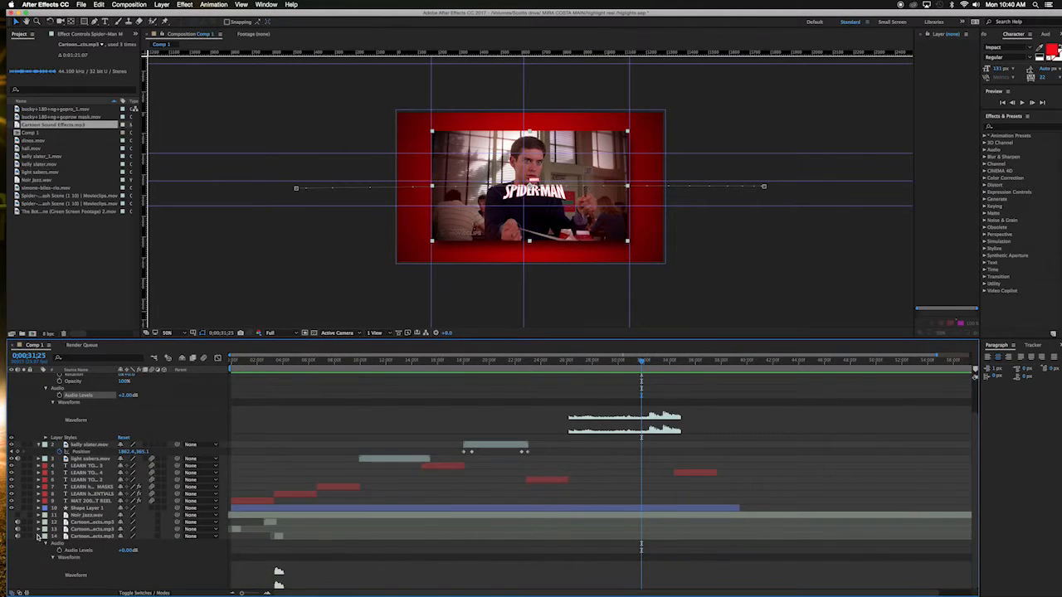
scroll(38, 538, "up", 2)
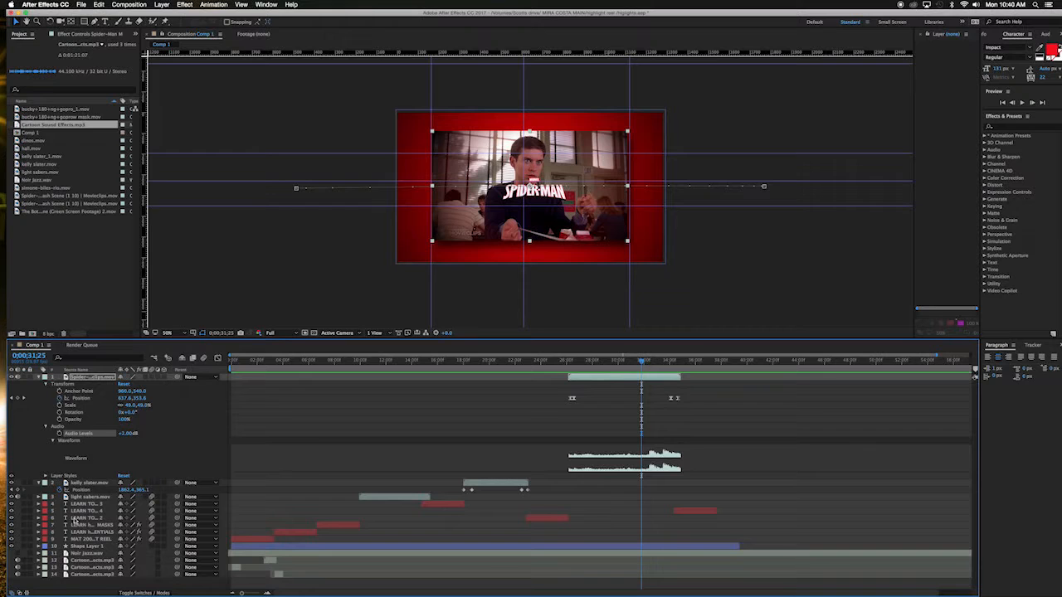
left_click(43, 377)
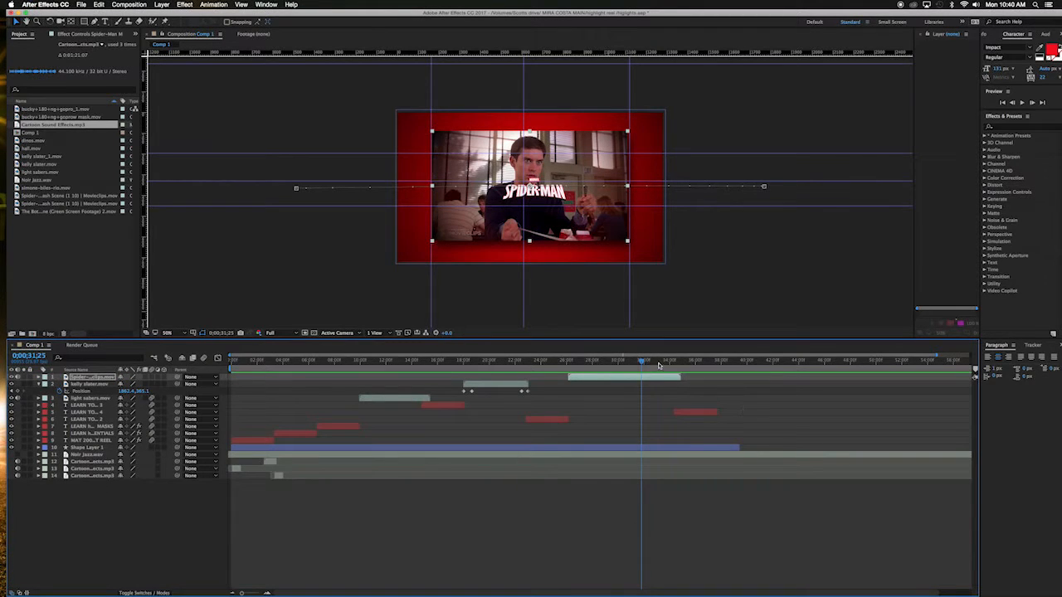
left_click_drag(642, 364, 216, 358)
key("space")
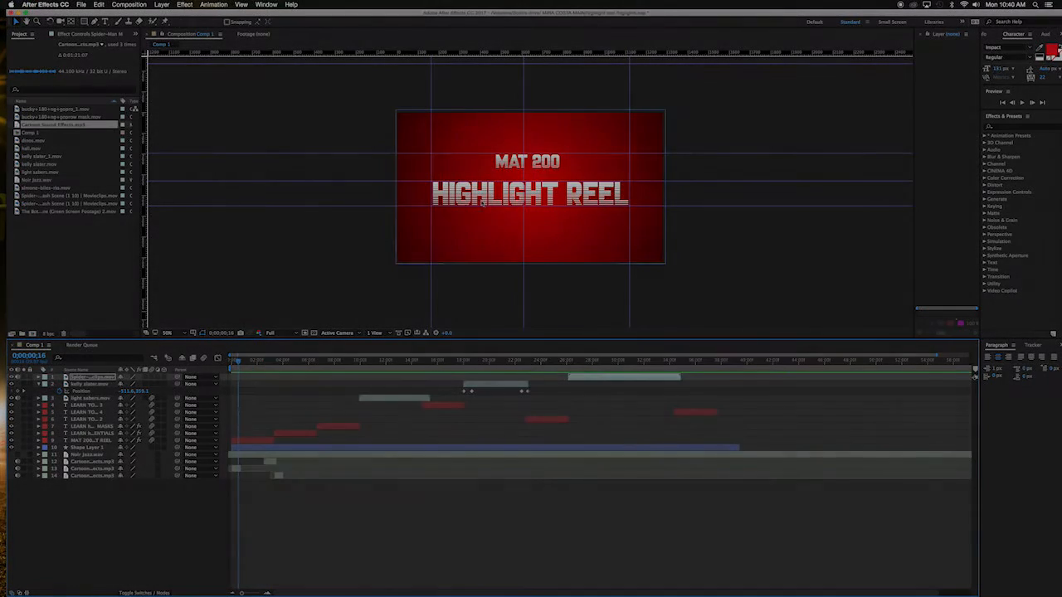